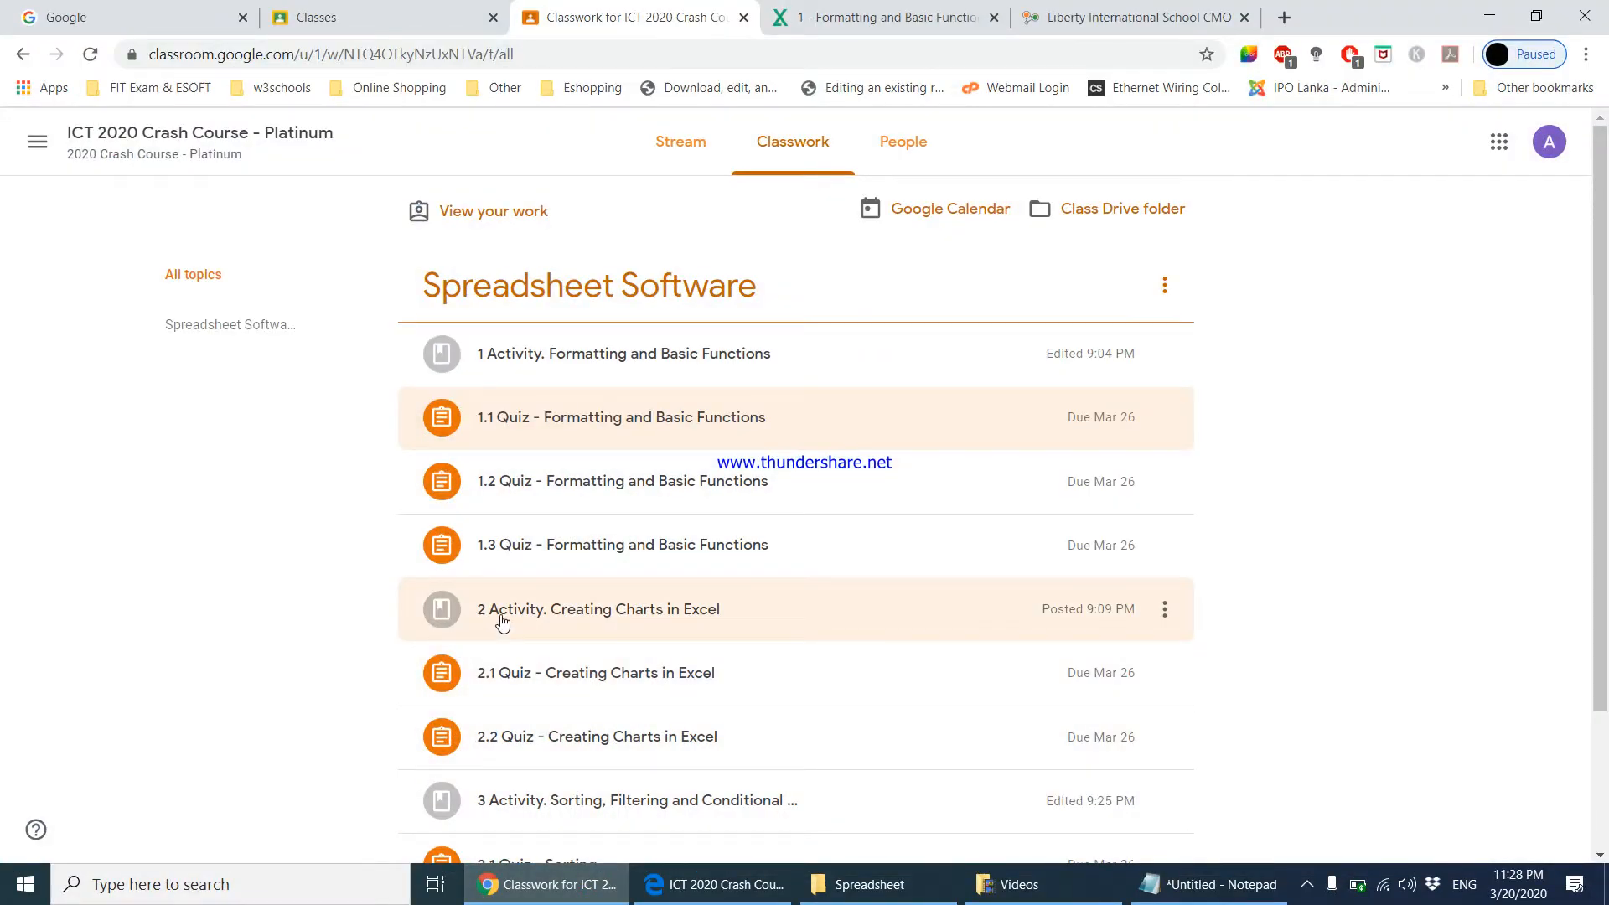
Open the 2 - Charts.xlsx attachment from "2 Activity. Creating Charts in Excel" in a new window and download it.
{"action": "left_click", "coordinate": [655, 630]}
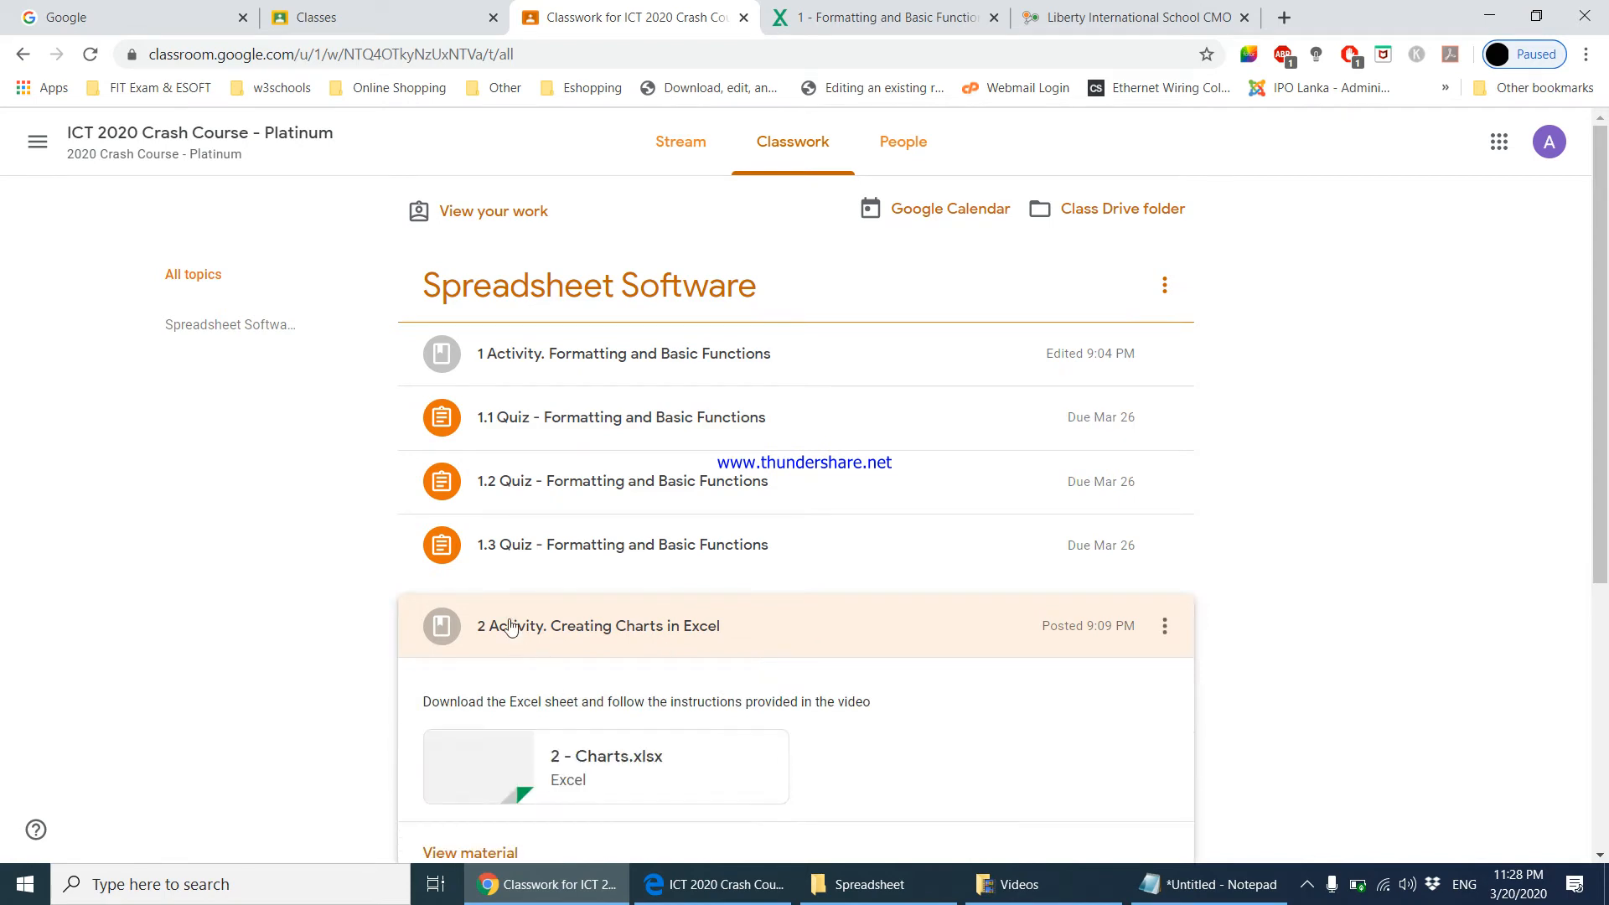
{"action": "scroll", "coordinate": [545, 645], "scroll_direction": "down", "scroll_amount": 1}
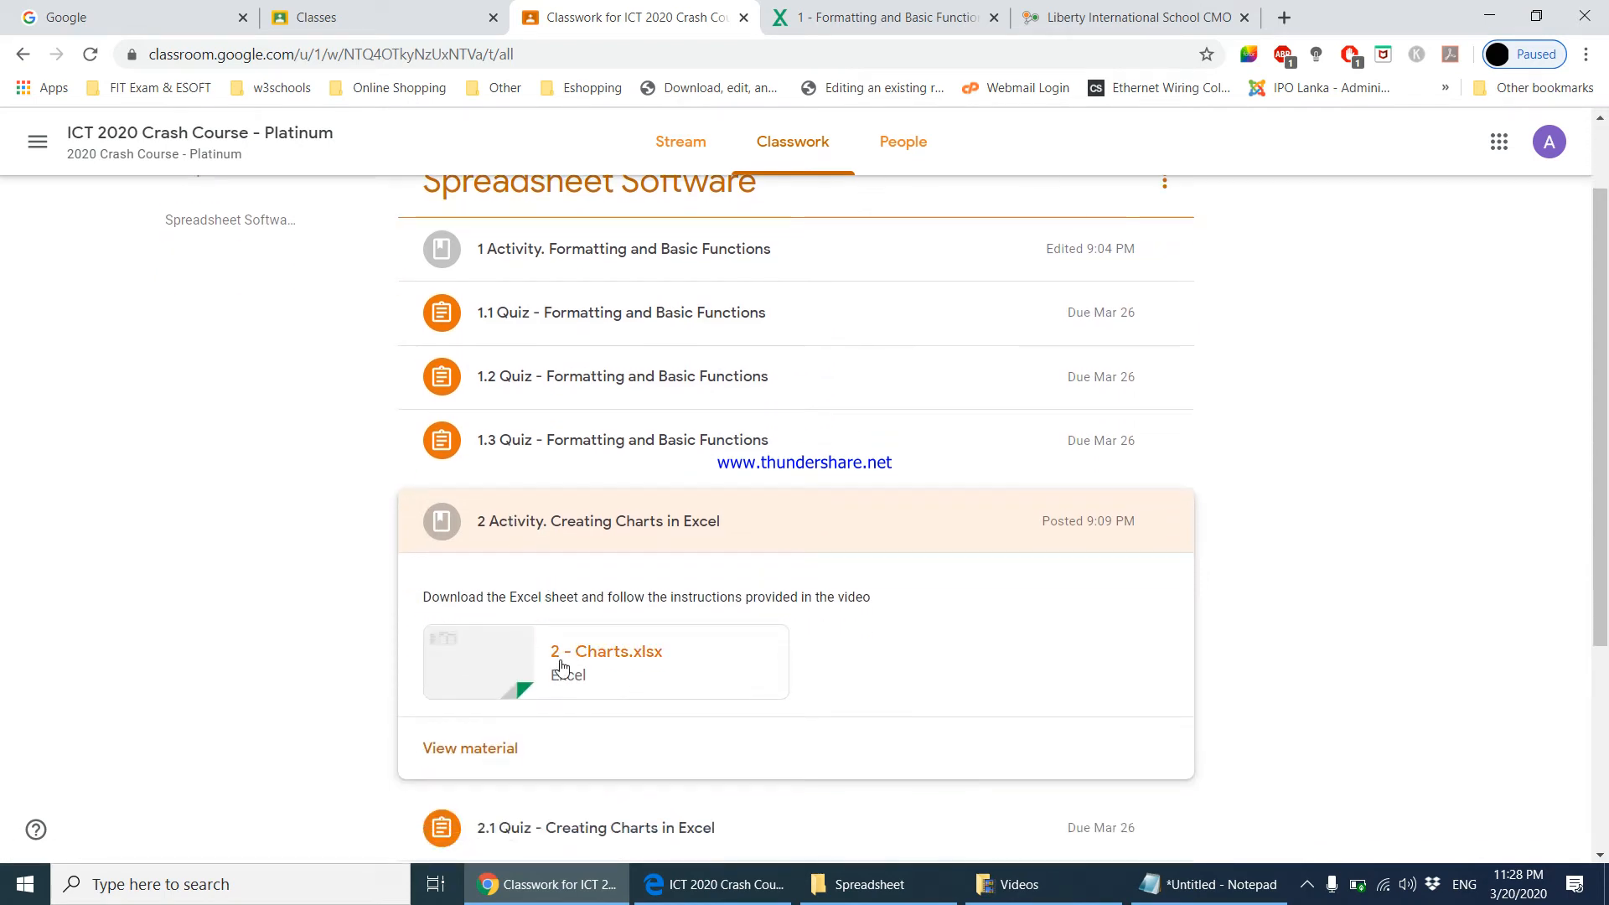
{"action": "left_click", "coordinate": [561, 662]}
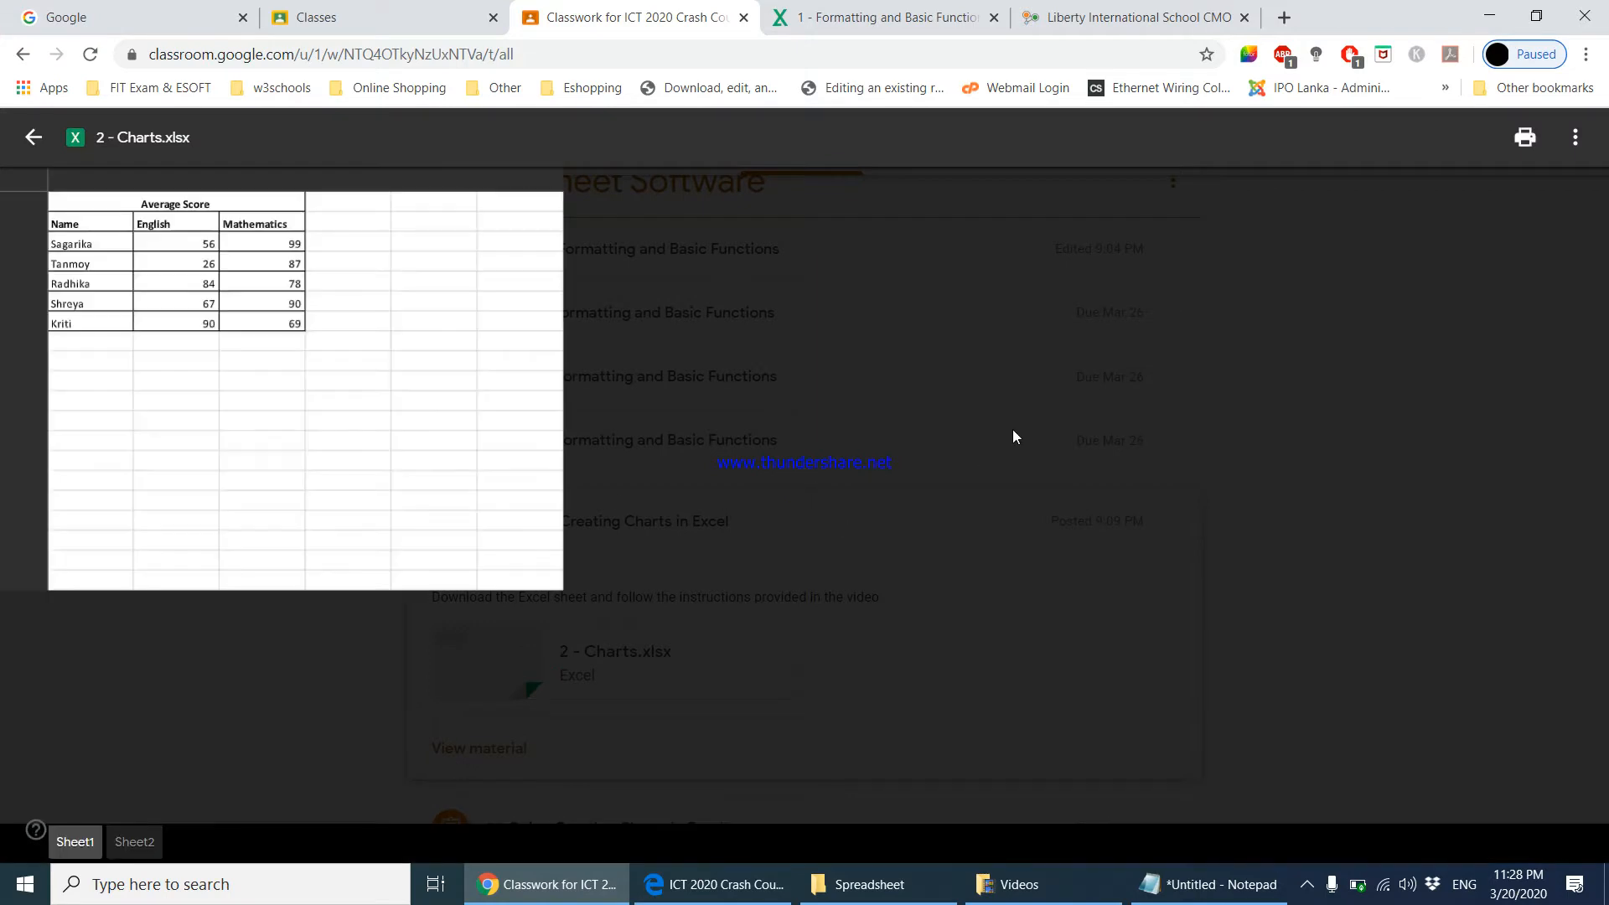
{"action": "left_click", "coordinate": [1576, 137]}
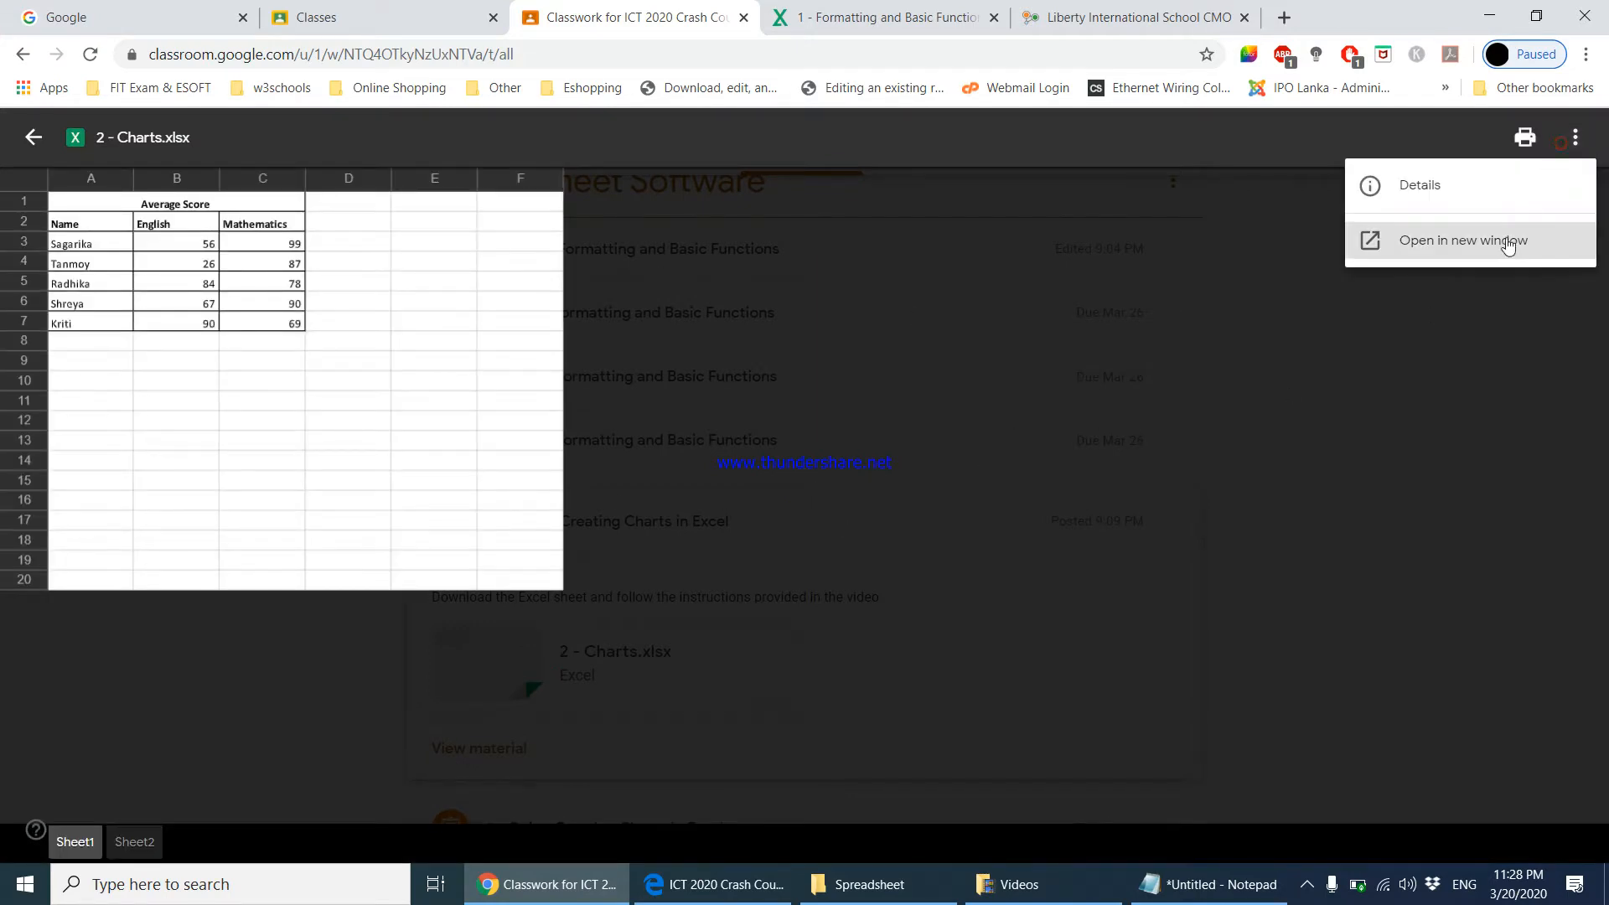
{"action": "left_click", "coordinate": [1507, 242]}
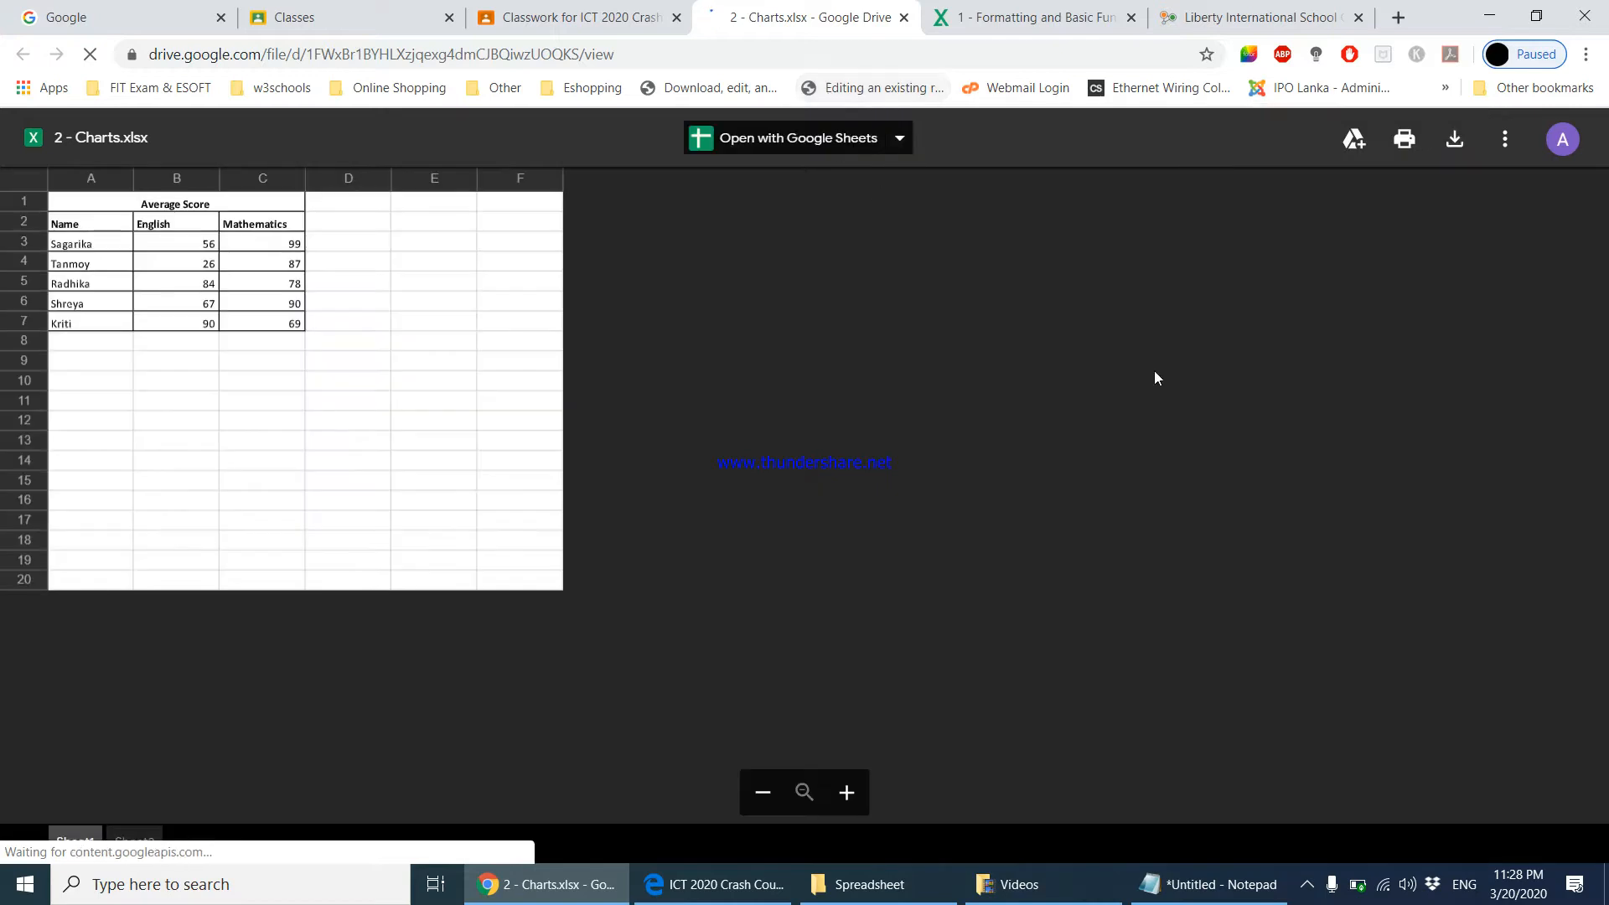
{"action": "left_click", "coordinate": [1455, 139]}
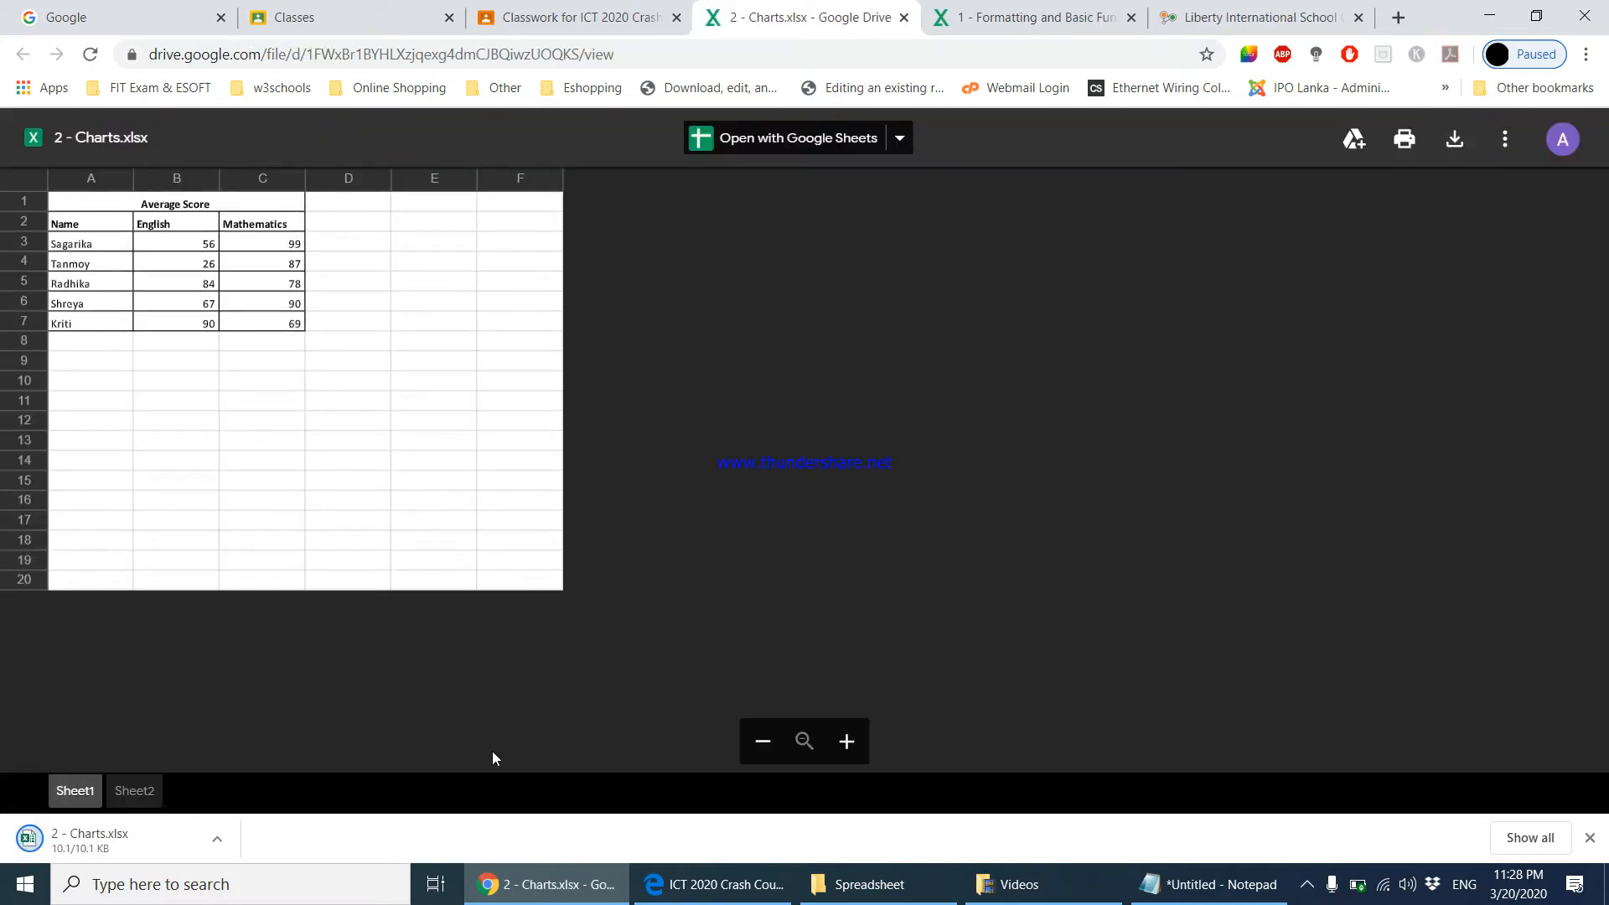
Open the downloaded 2 - Charts.xlsx in Excel, enable editing and maximize the window.
{"action": "left_click", "coordinate": [218, 841]}
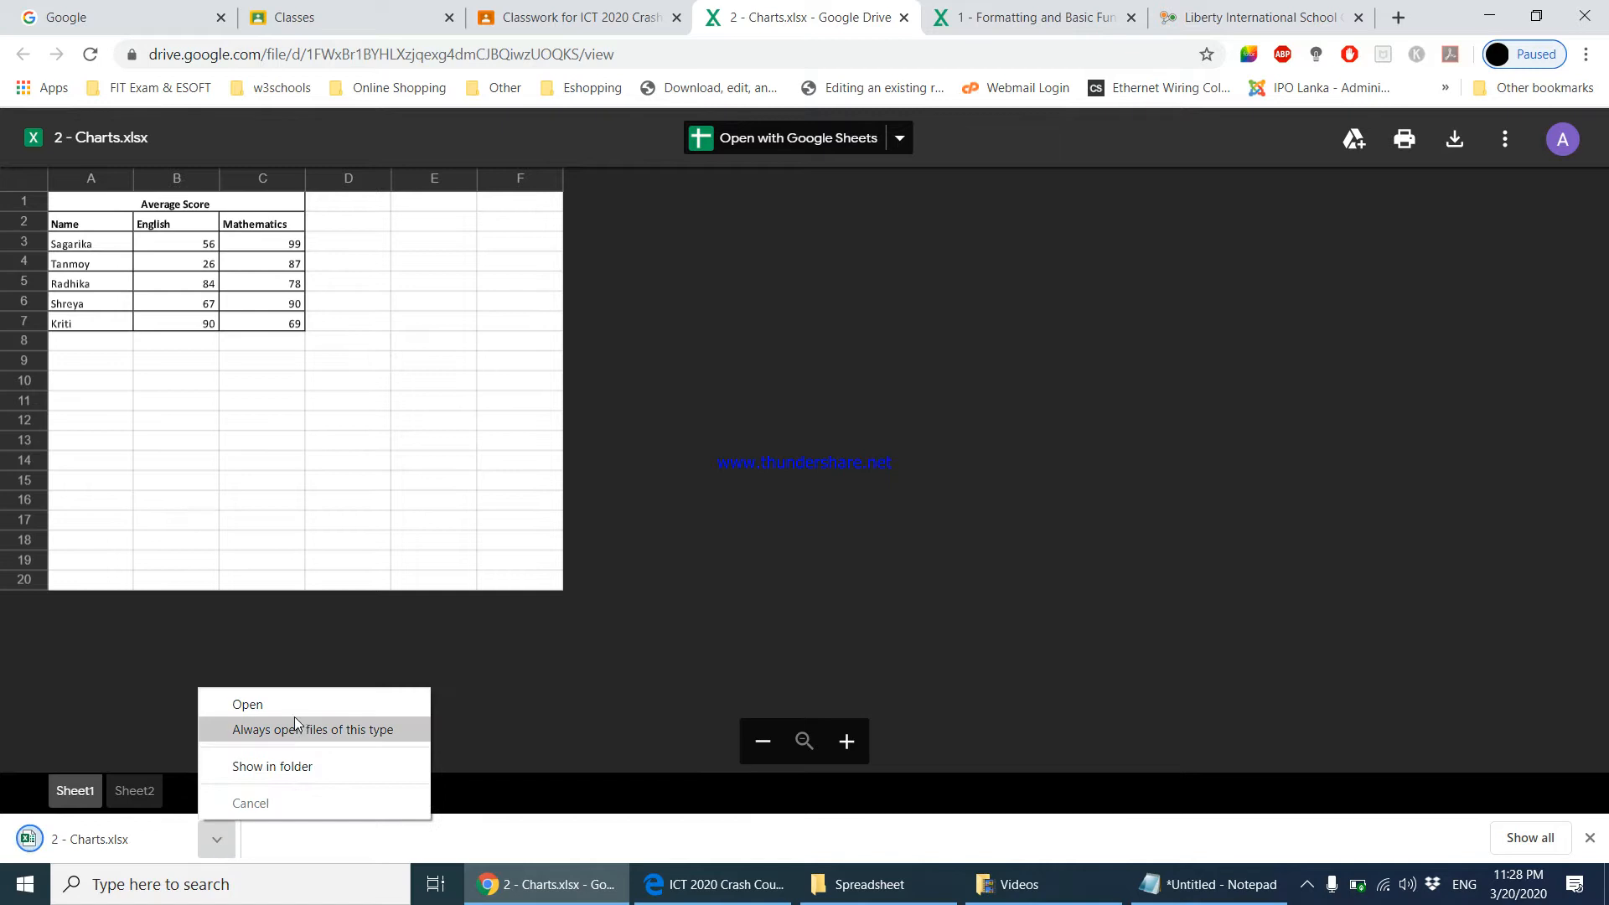
{"action": "left_click", "coordinate": [248, 705]}
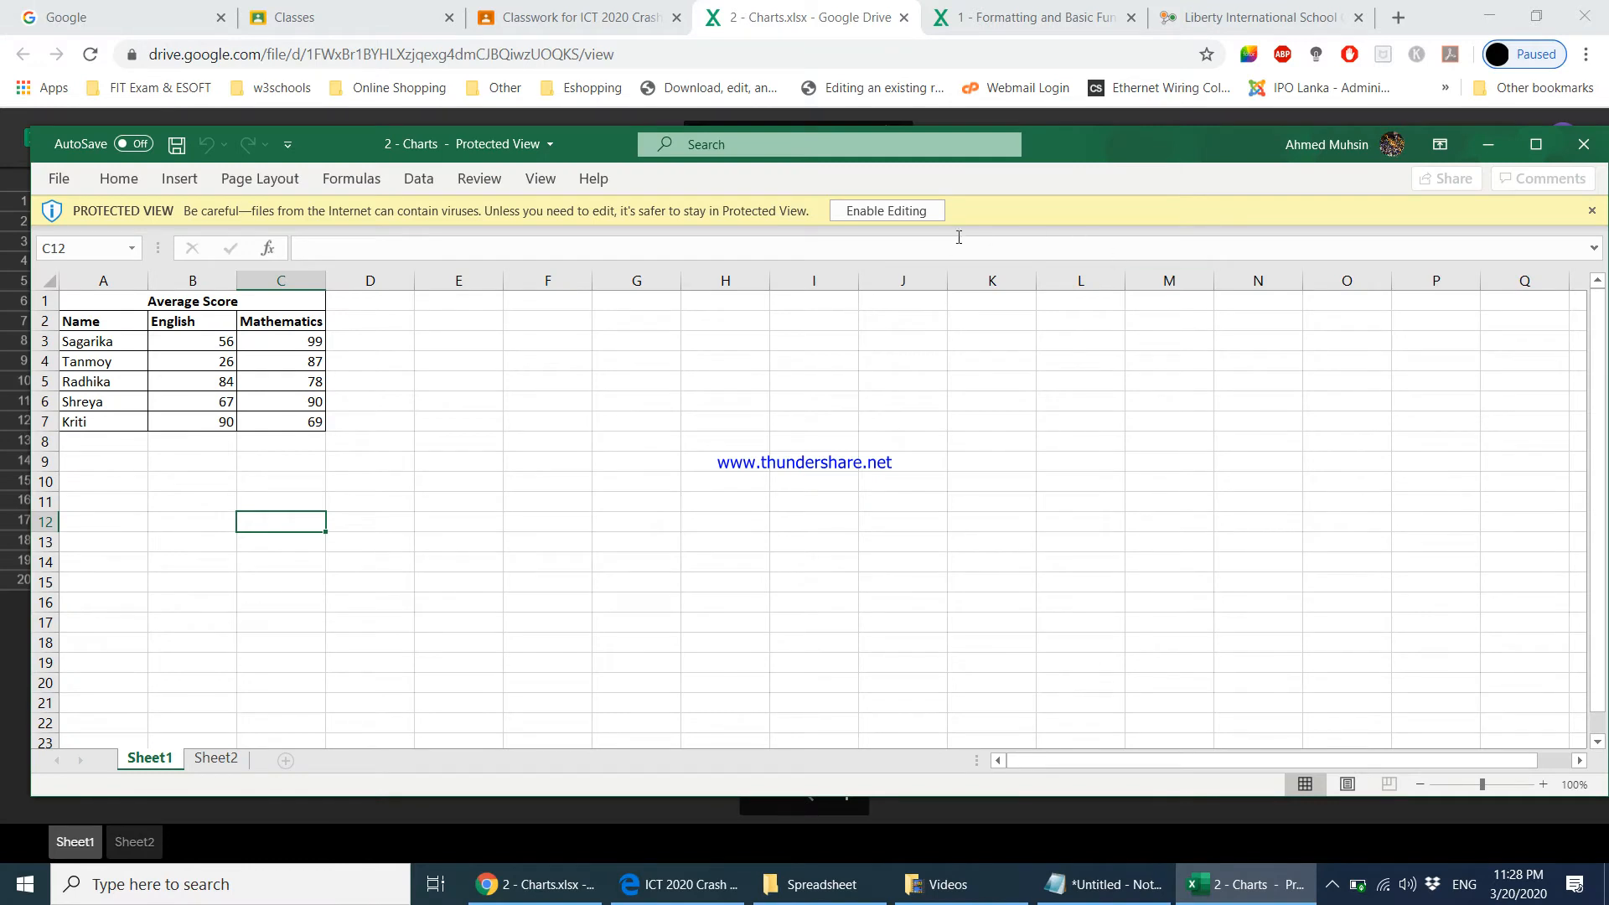
{"action": "left_click", "coordinate": [864, 211]}
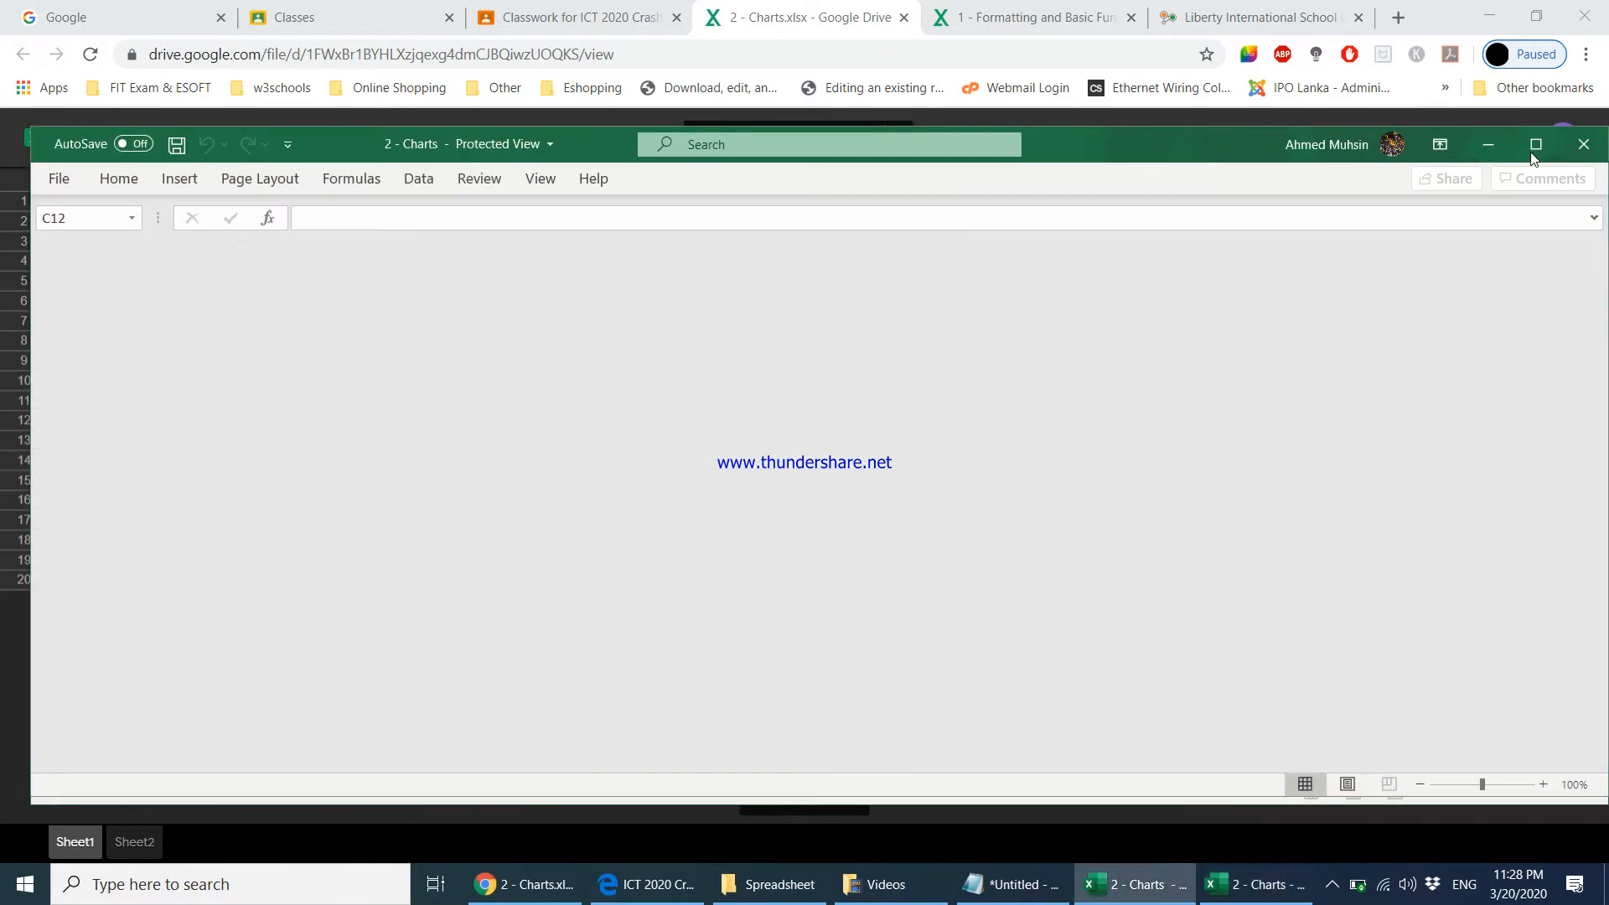
{"action": "left_click", "coordinate": [1535, 146]}
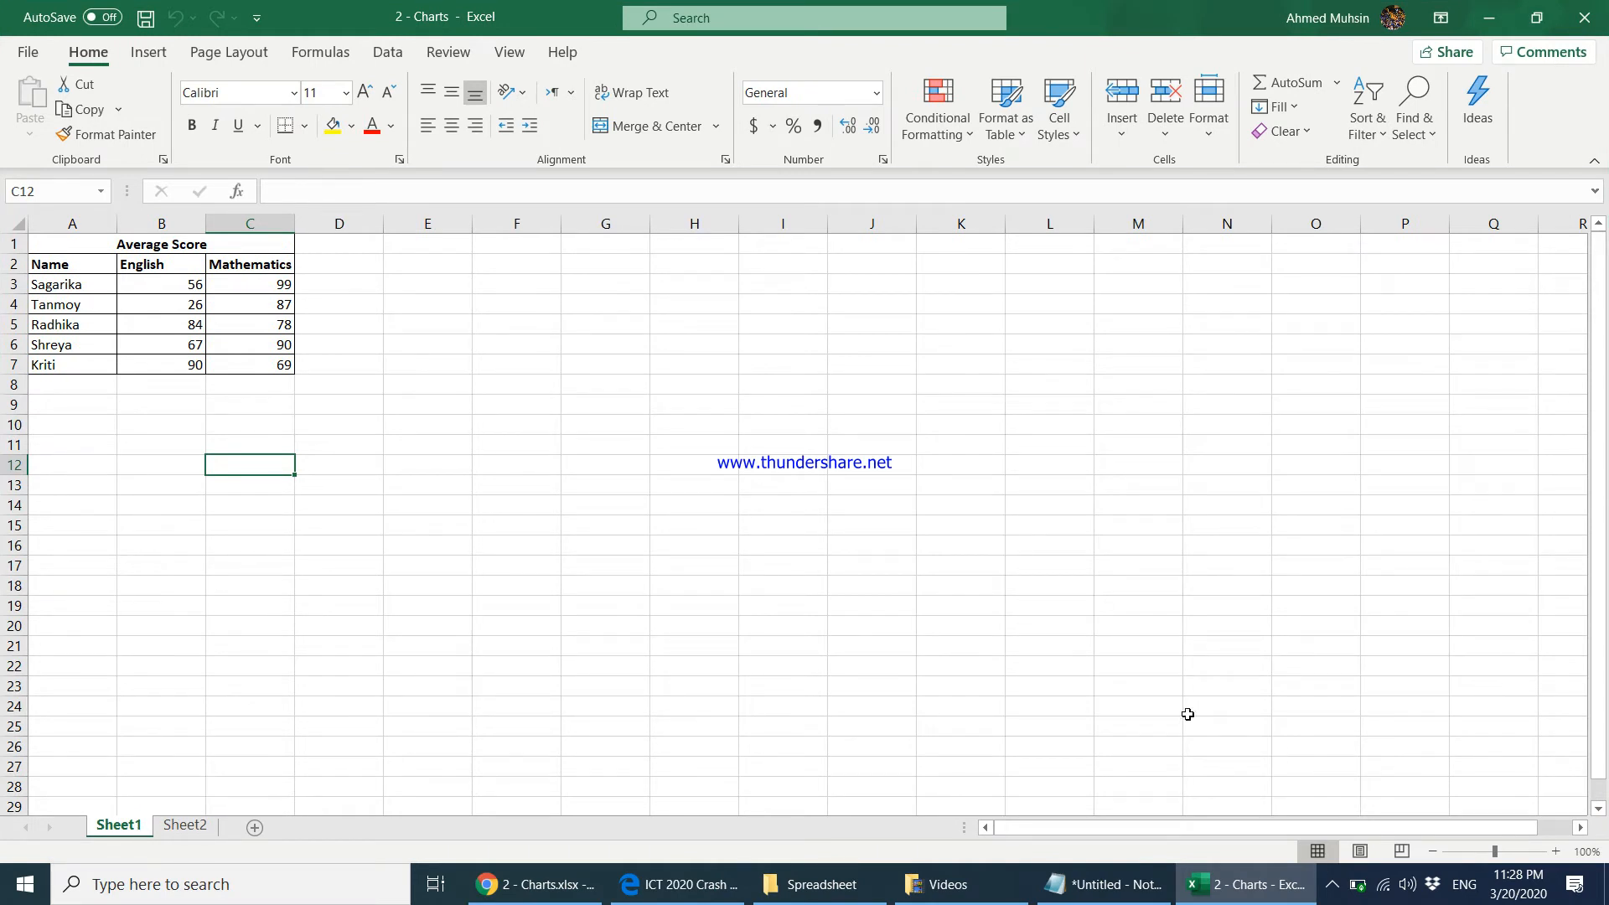
Examine the Average Score table: its title, the student names, and the English and Mathematics scores.
{"action": "left_click", "coordinate": [1556, 851]}
{"action": "left_click", "coordinate": [1555, 852]}
{"action": "left_click", "coordinate": [1555, 852]}
{"action": "left_click", "coordinate": [1556, 851]}
{"action": "left_click", "coordinate": [1555, 852]}
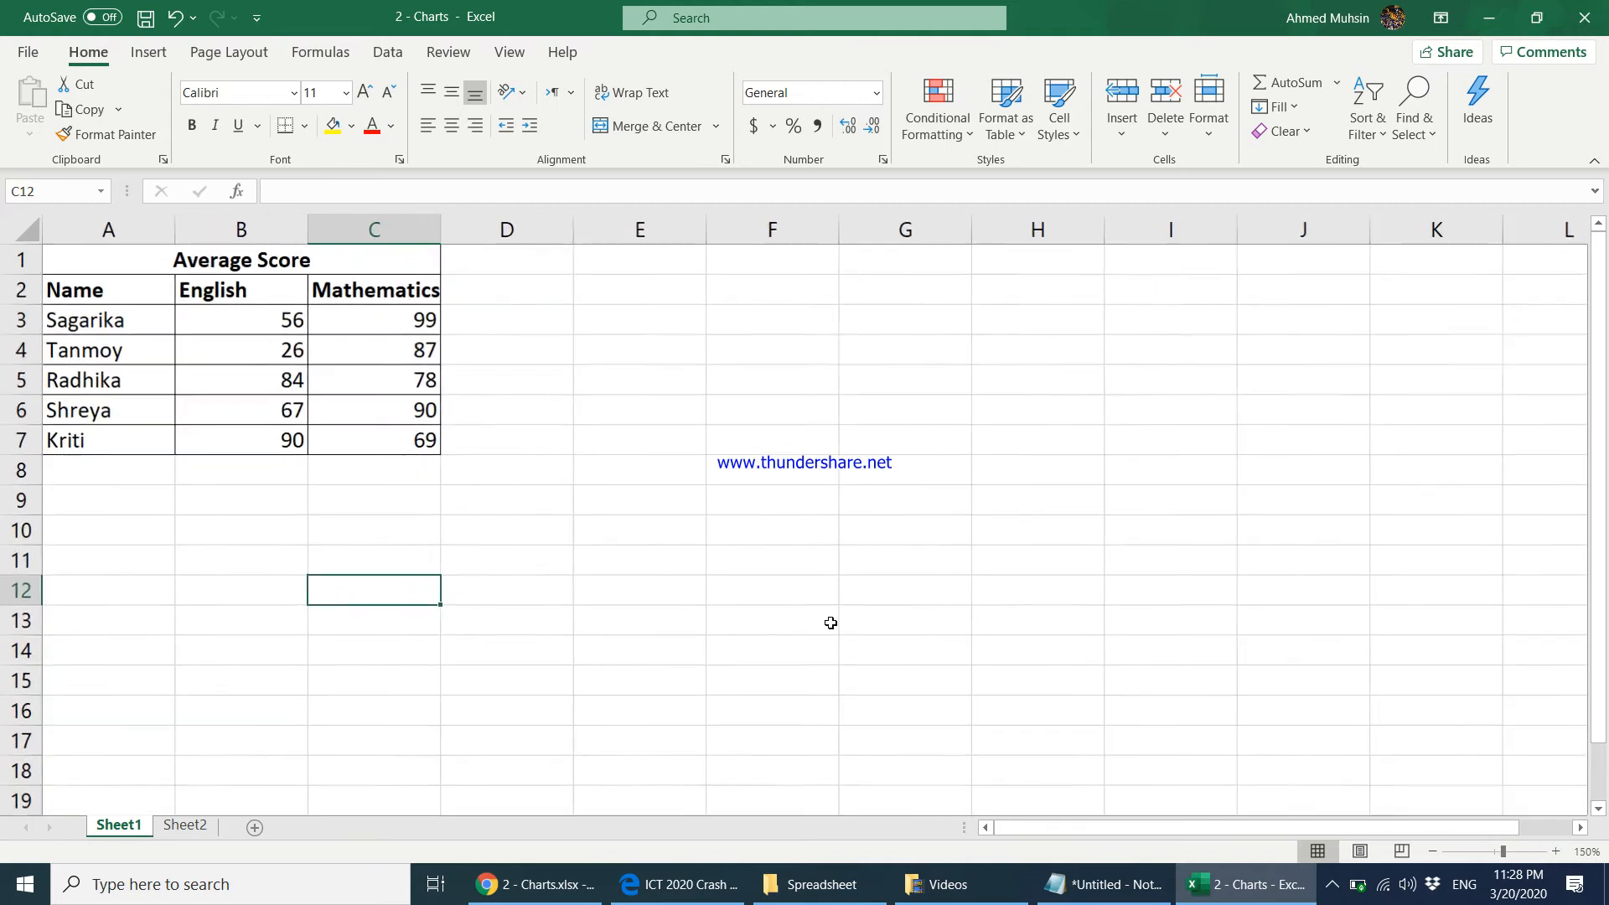
{"action": "left_click", "coordinate": [650, 553]}
{"action": "left_click", "coordinate": [178, 276]}
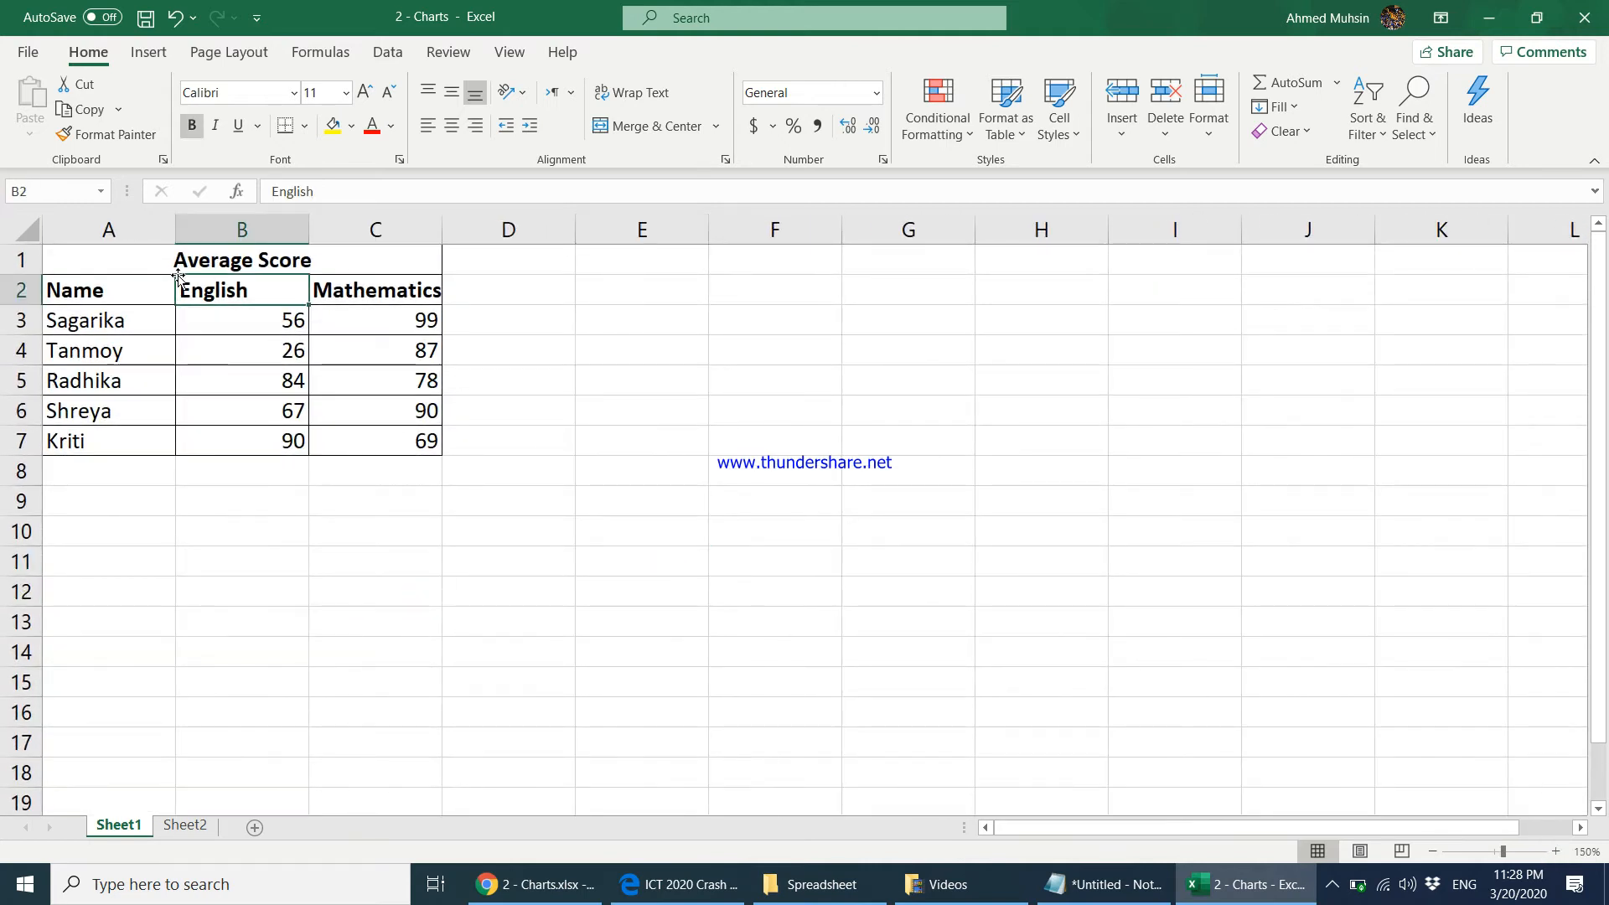
{"action": "left_click", "coordinate": [177, 266]}
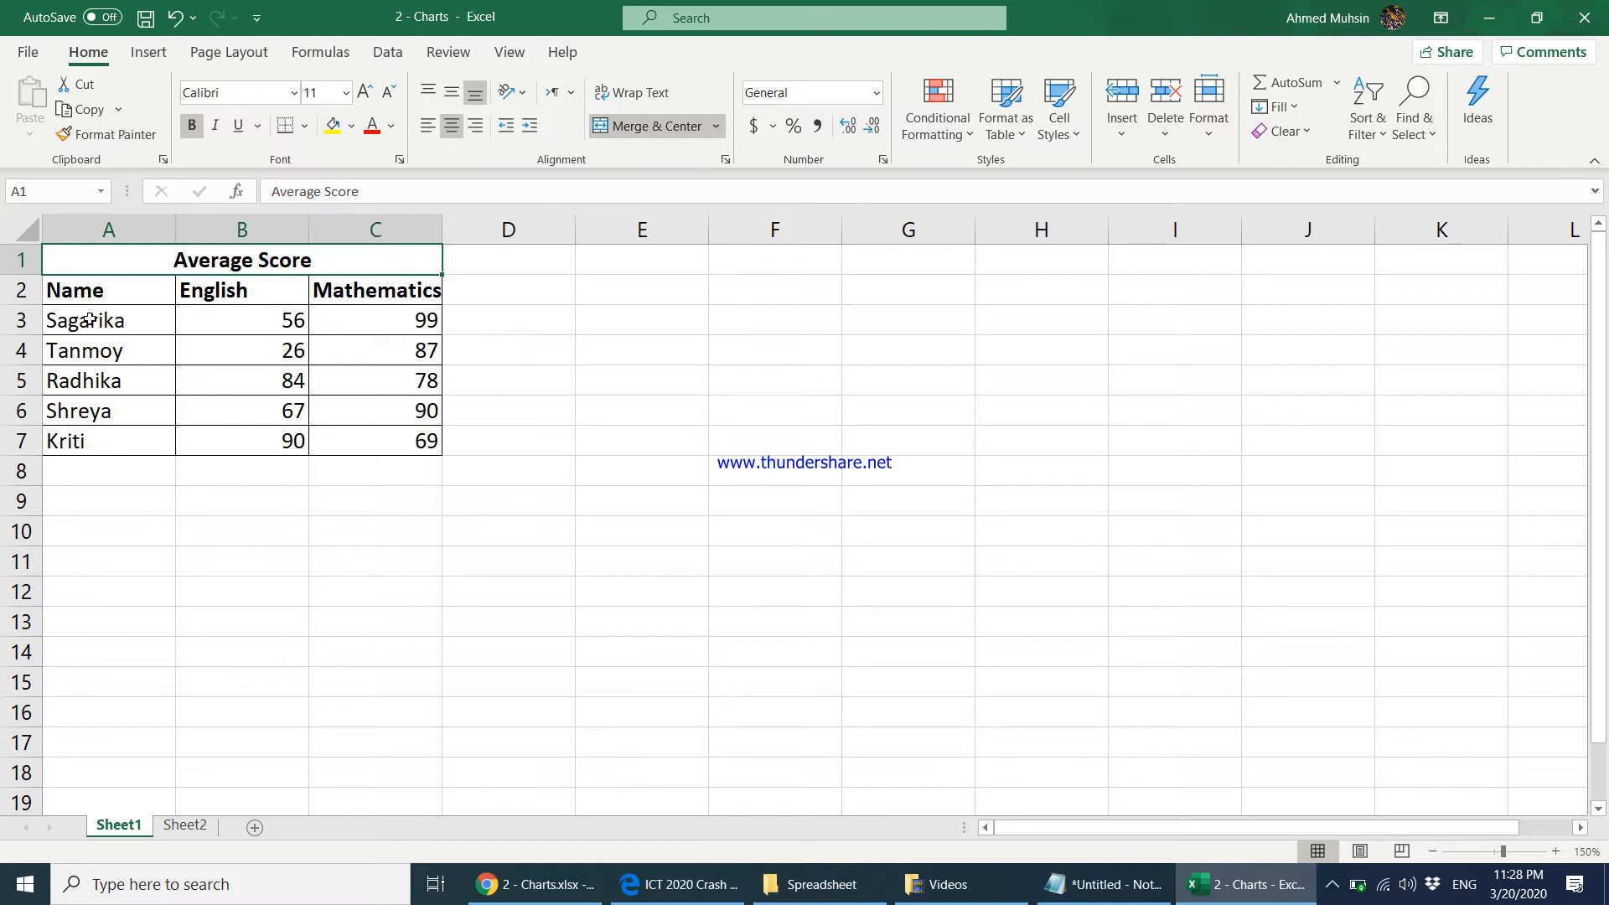
{"action": "left_click_drag", "start_coordinate": [93, 313], "coordinate": [107, 437]}
{"action": "left_click_drag", "start_coordinate": [208, 308], "coordinate": [237, 430]}
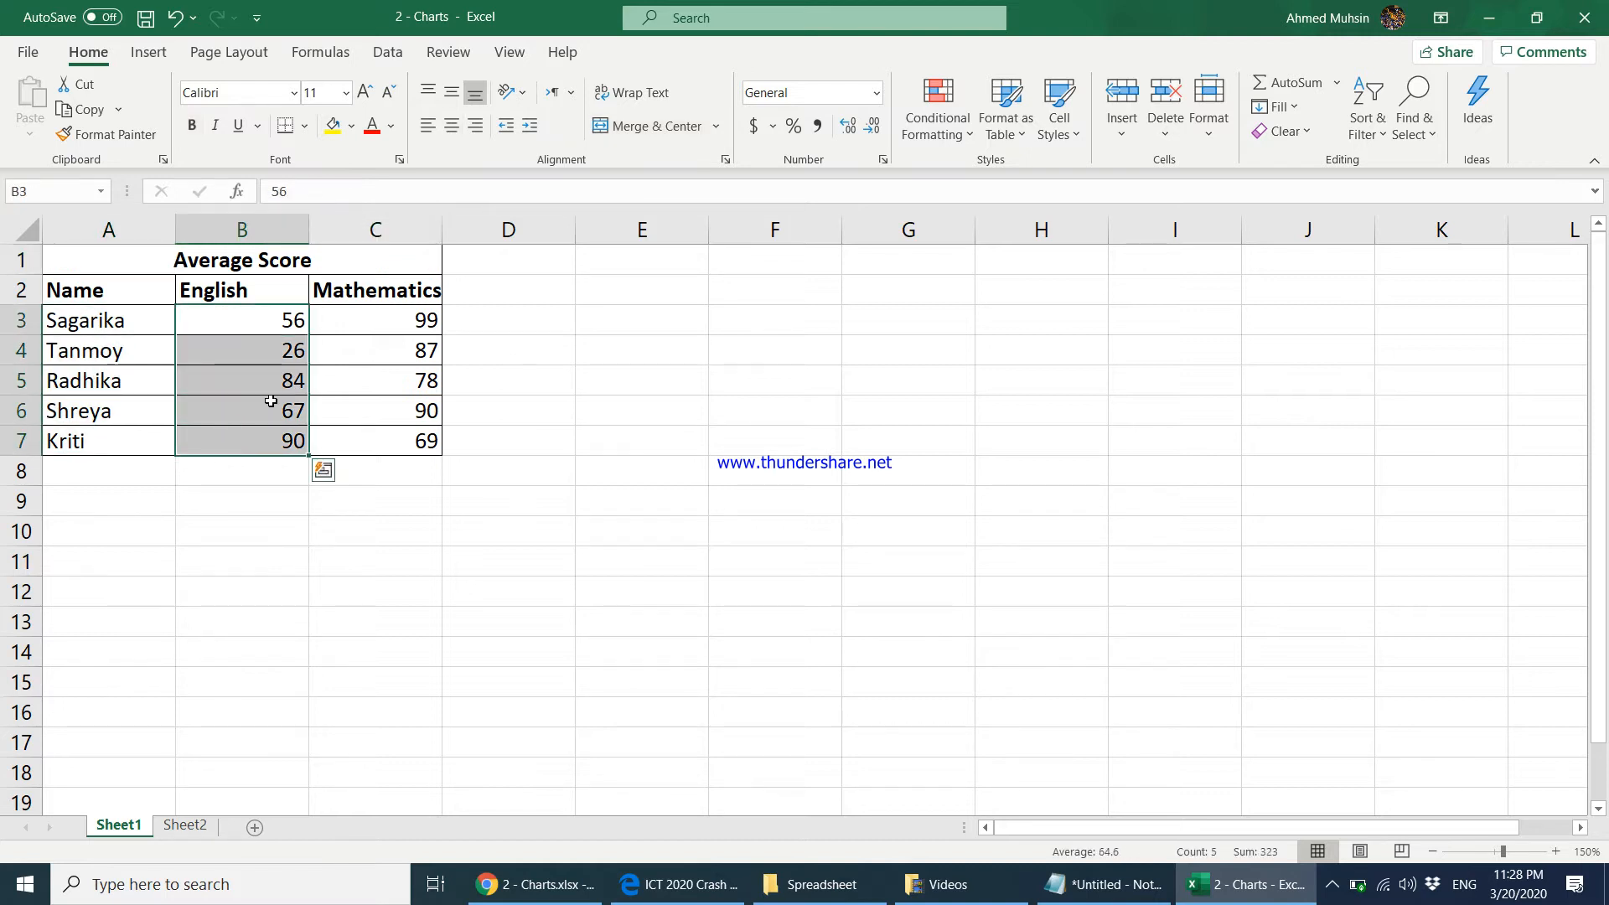
{"action": "left_click_drag", "start_coordinate": [344, 319], "coordinate": [349, 471]}
{"action": "left_click", "coordinate": [345, 414]}
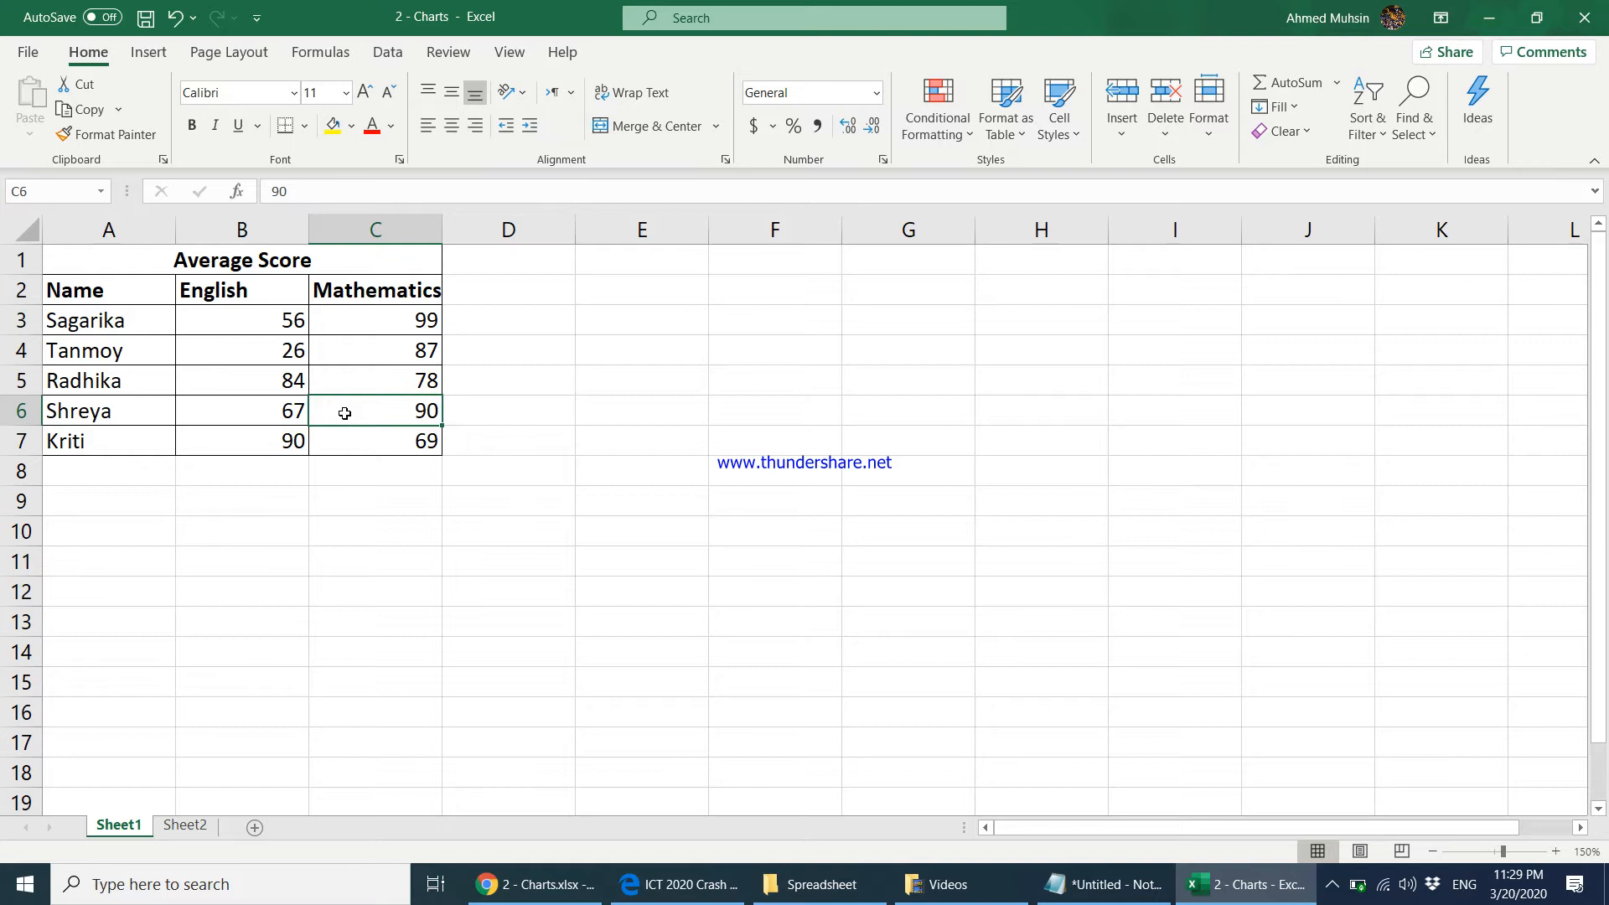
Insert the recommended Clustered Column chart from the range A2:C7 and place it clear of the score table.
{"action": "left_click_drag", "start_coordinate": [82, 295], "coordinate": [371, 445]}
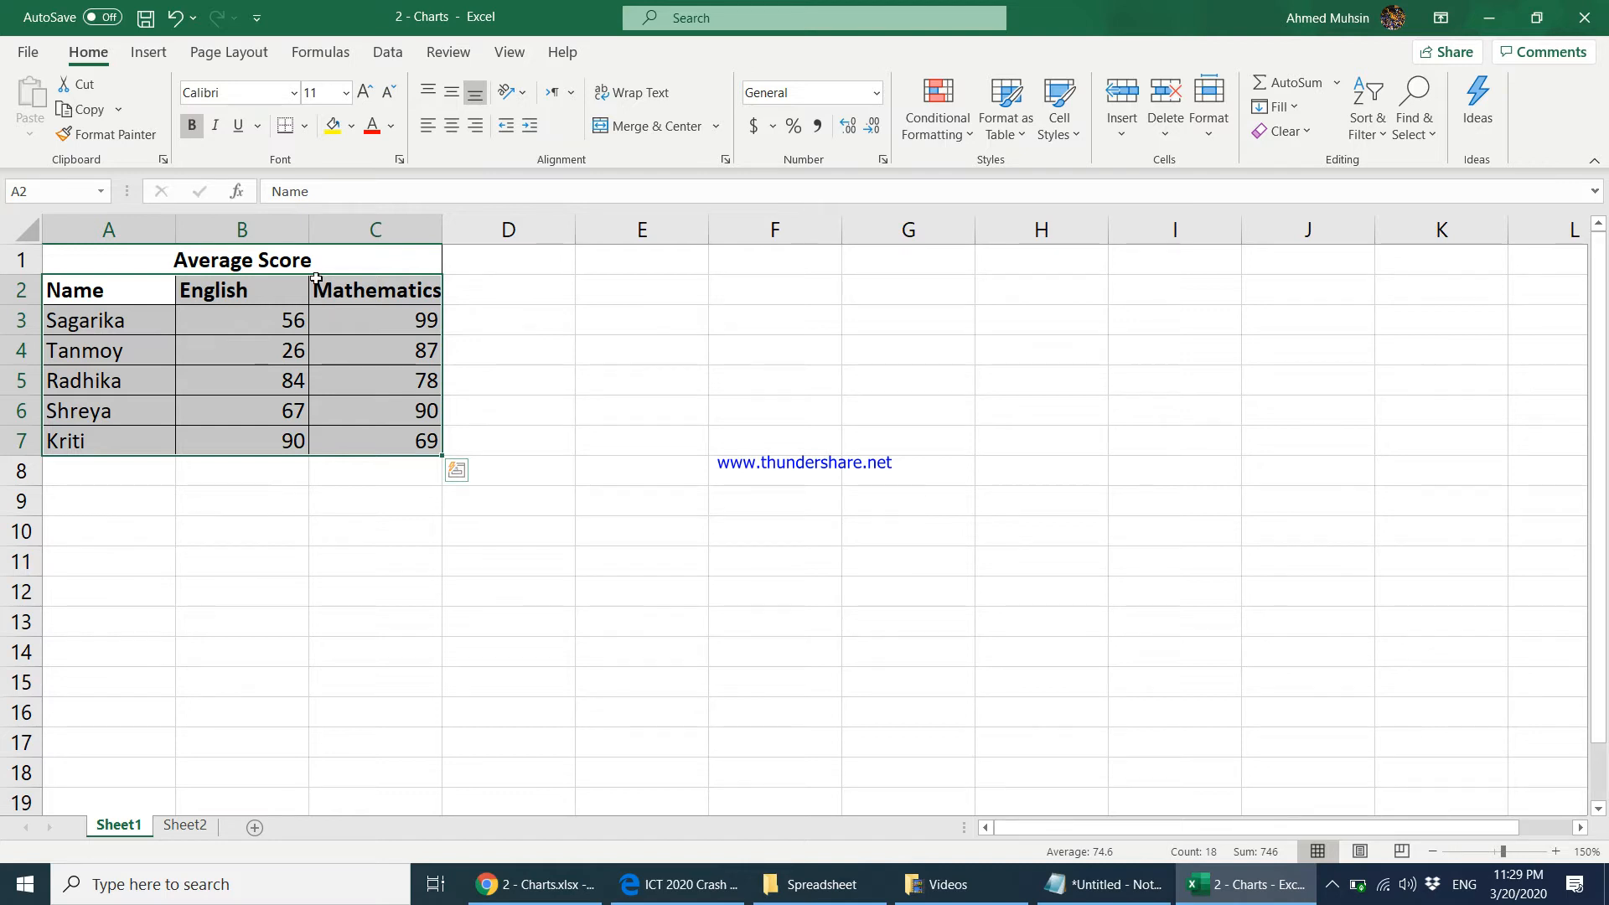
{"action": "left_click_drag", "start_coordinate": [76, 289], "coordinate": [360, 445]}
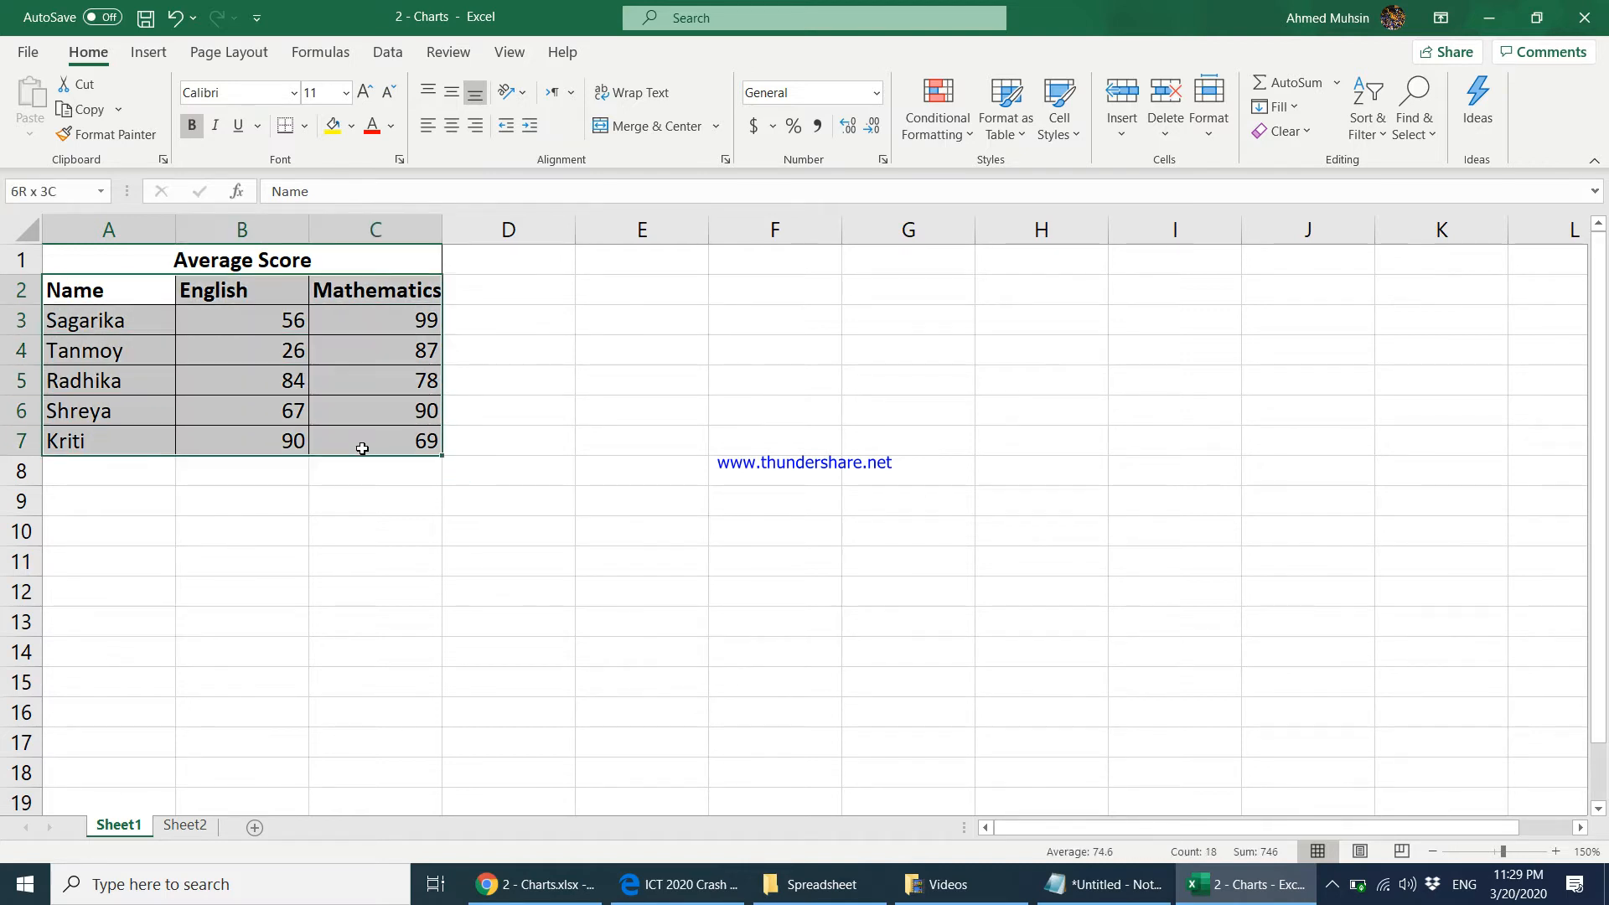
{"action": "left_click", "coordinate": [151, 52]}
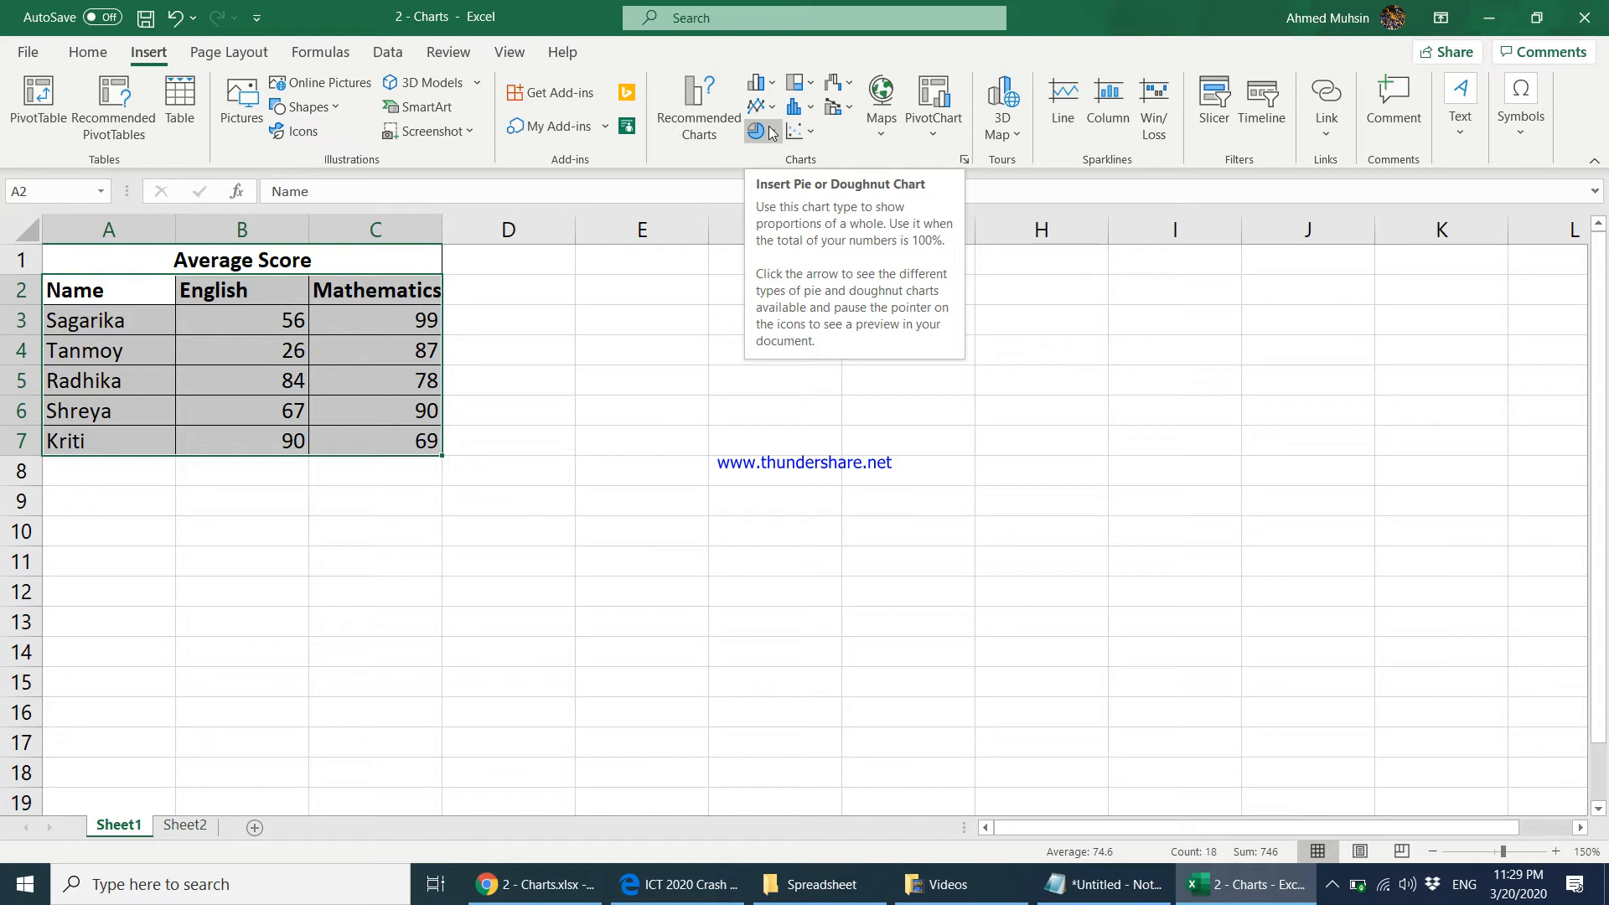
{"action": "left_click", "coordinate": [702, 99]}
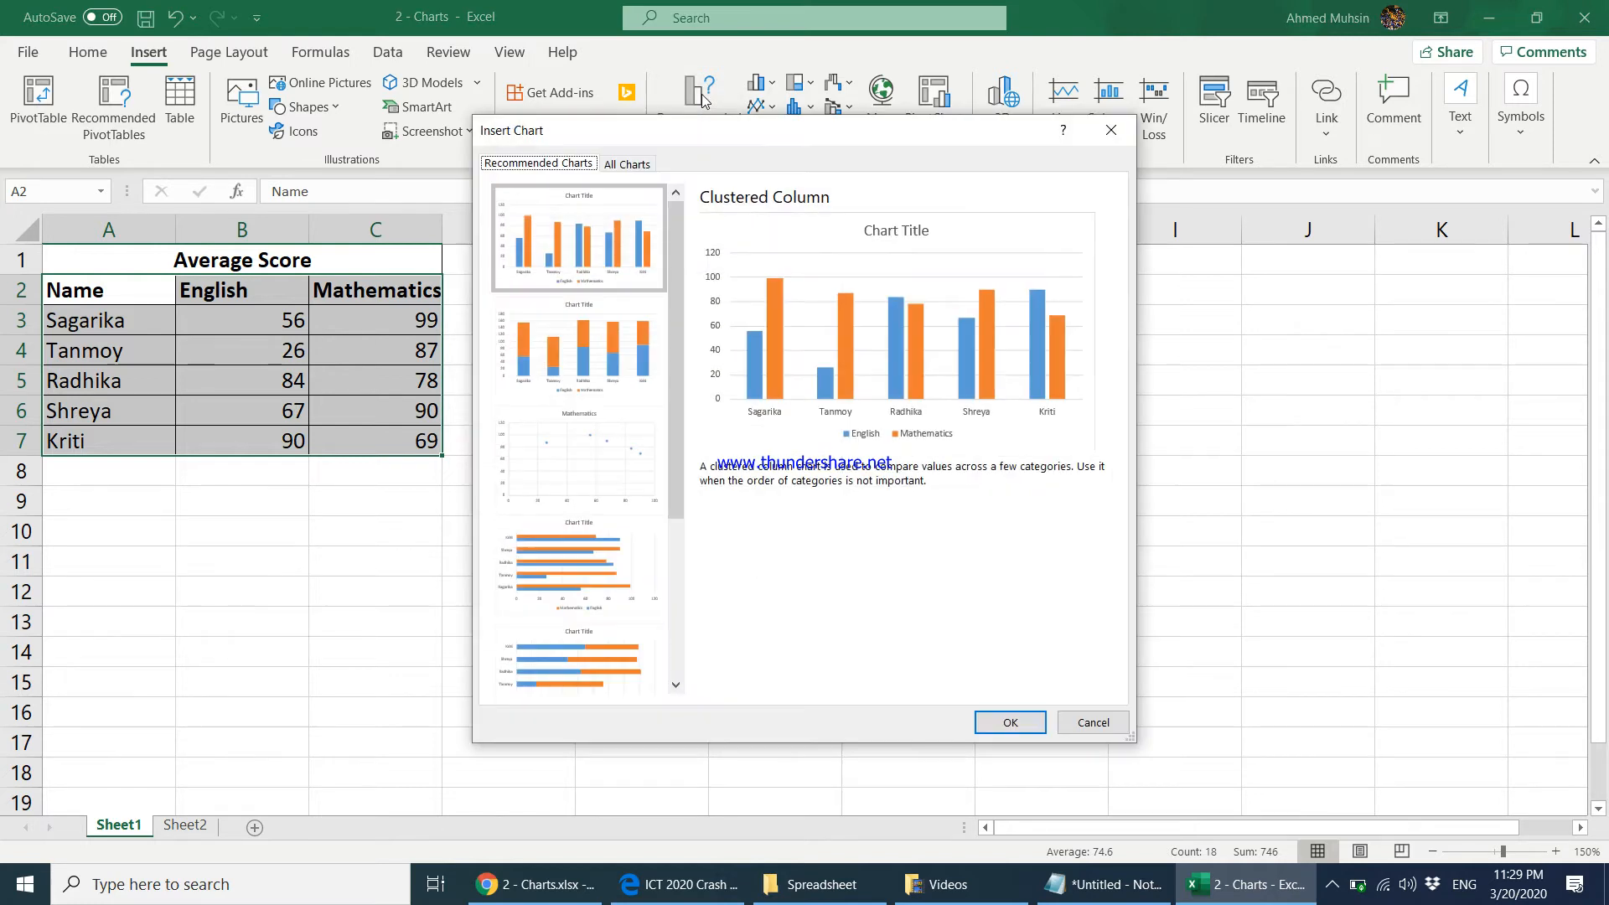
{"action": "left_click_drag", "start_coordinate": [726, 151], "coordinate": [1231, 82]}
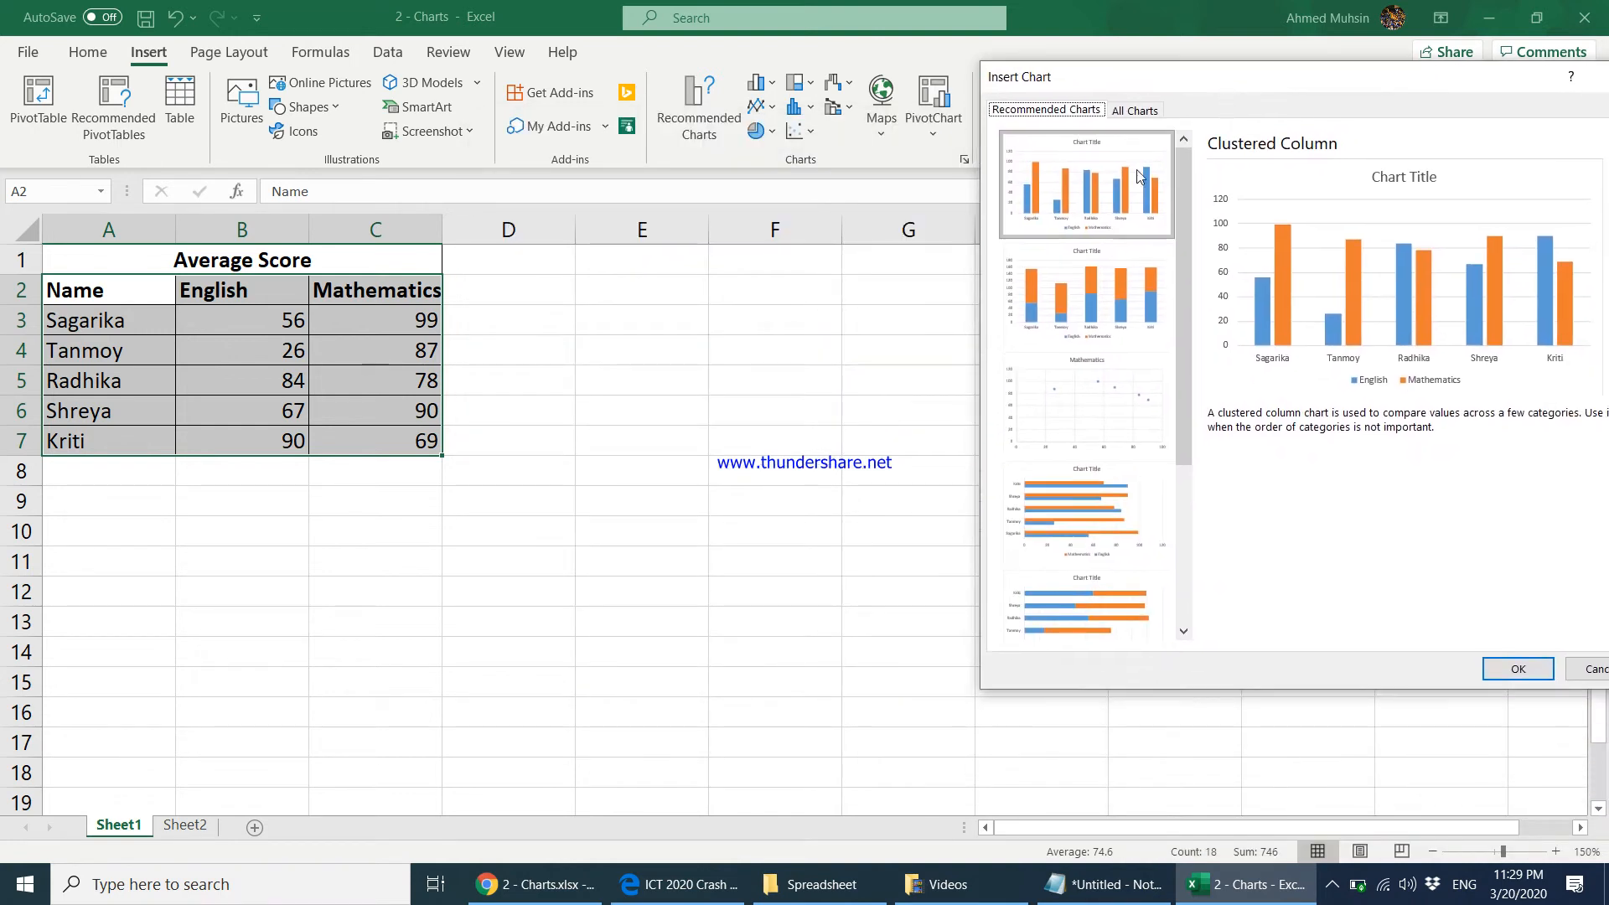
{"action": "left_click_drag", "start_coordinate": [1177, 304], "coordinate": [1175, 230]}
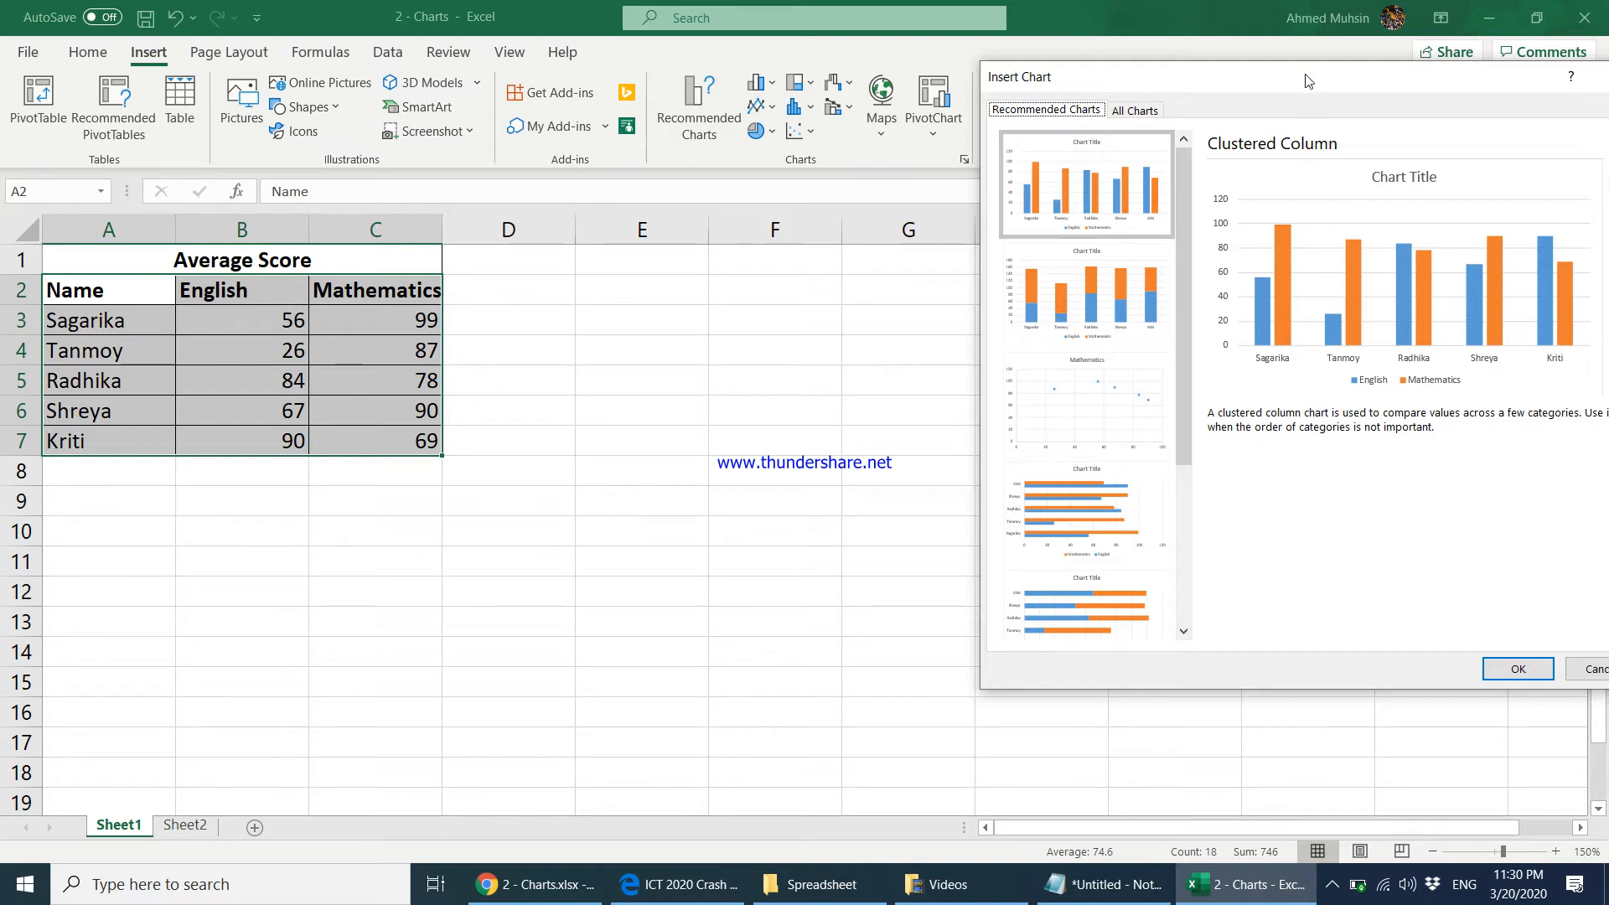
{"action": "left_click_drag", "start_coordinate": [1305, 82], "coordinate": [1207, 92]}
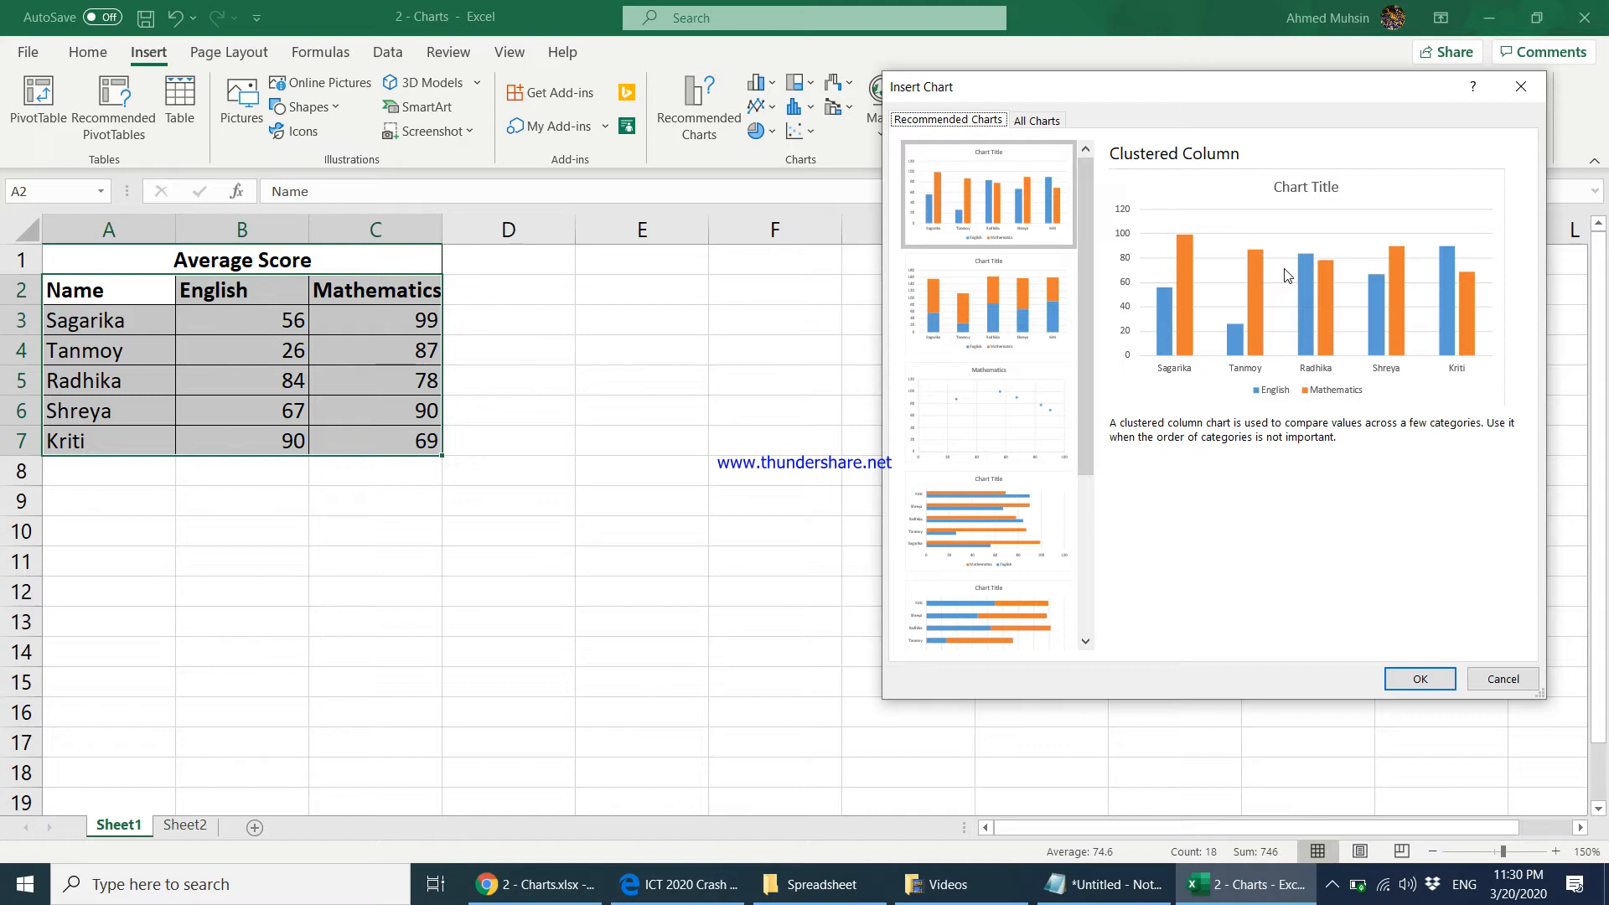
{"action": "left_click", "coordinate": [1421, 680]}
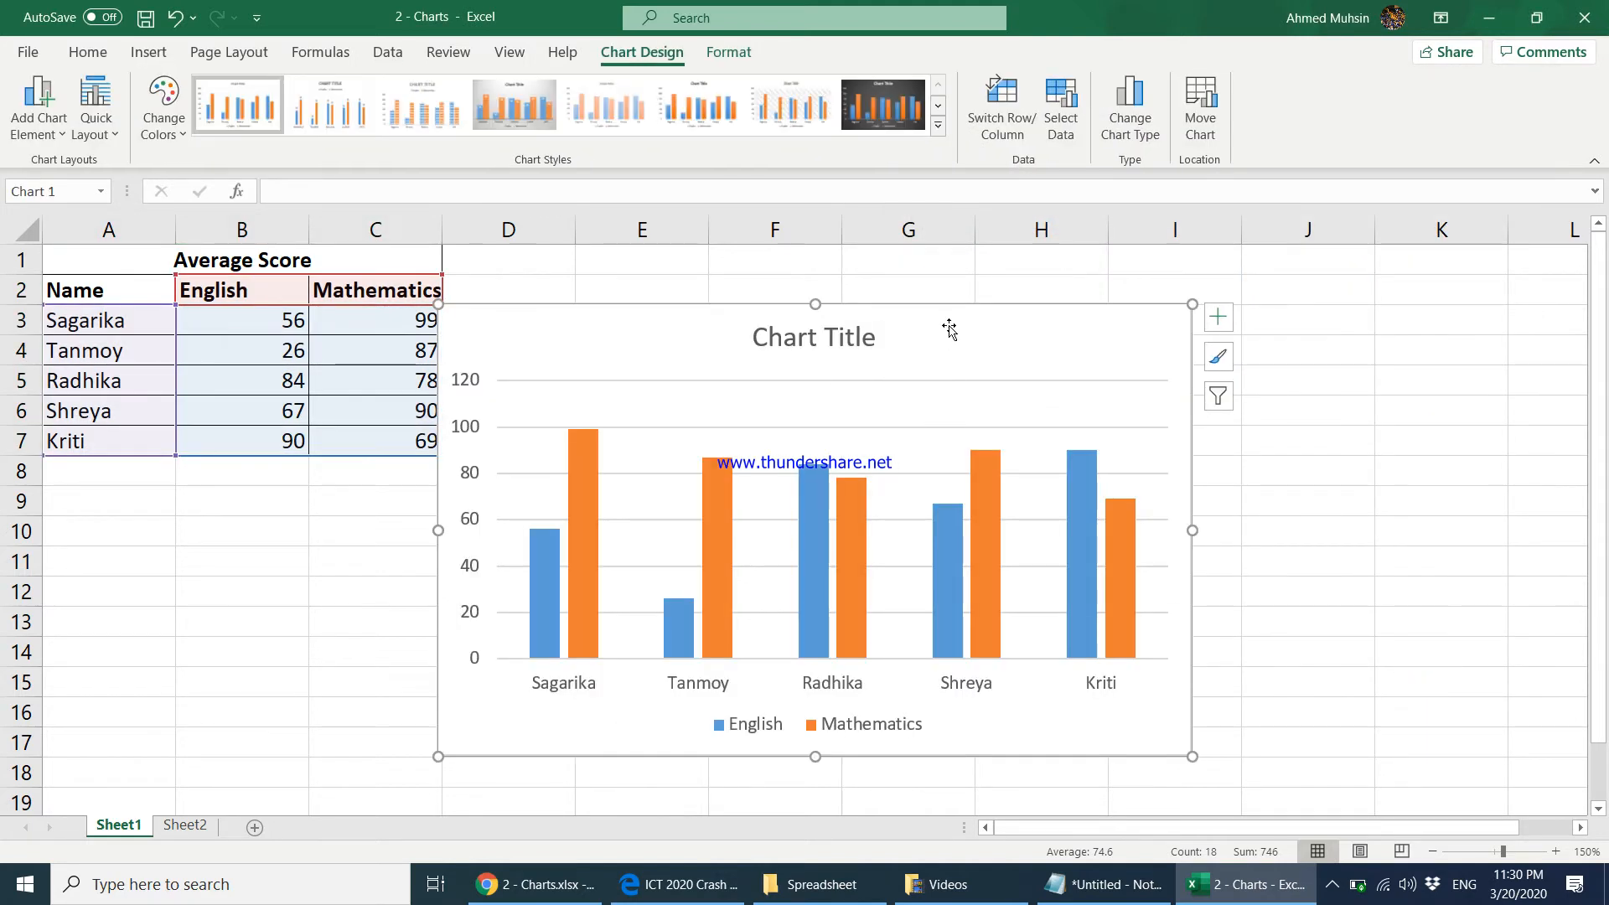
{"action": "left_click_drag", "start_coordinate": [952, 312], "coordinate": [1147, 354]}
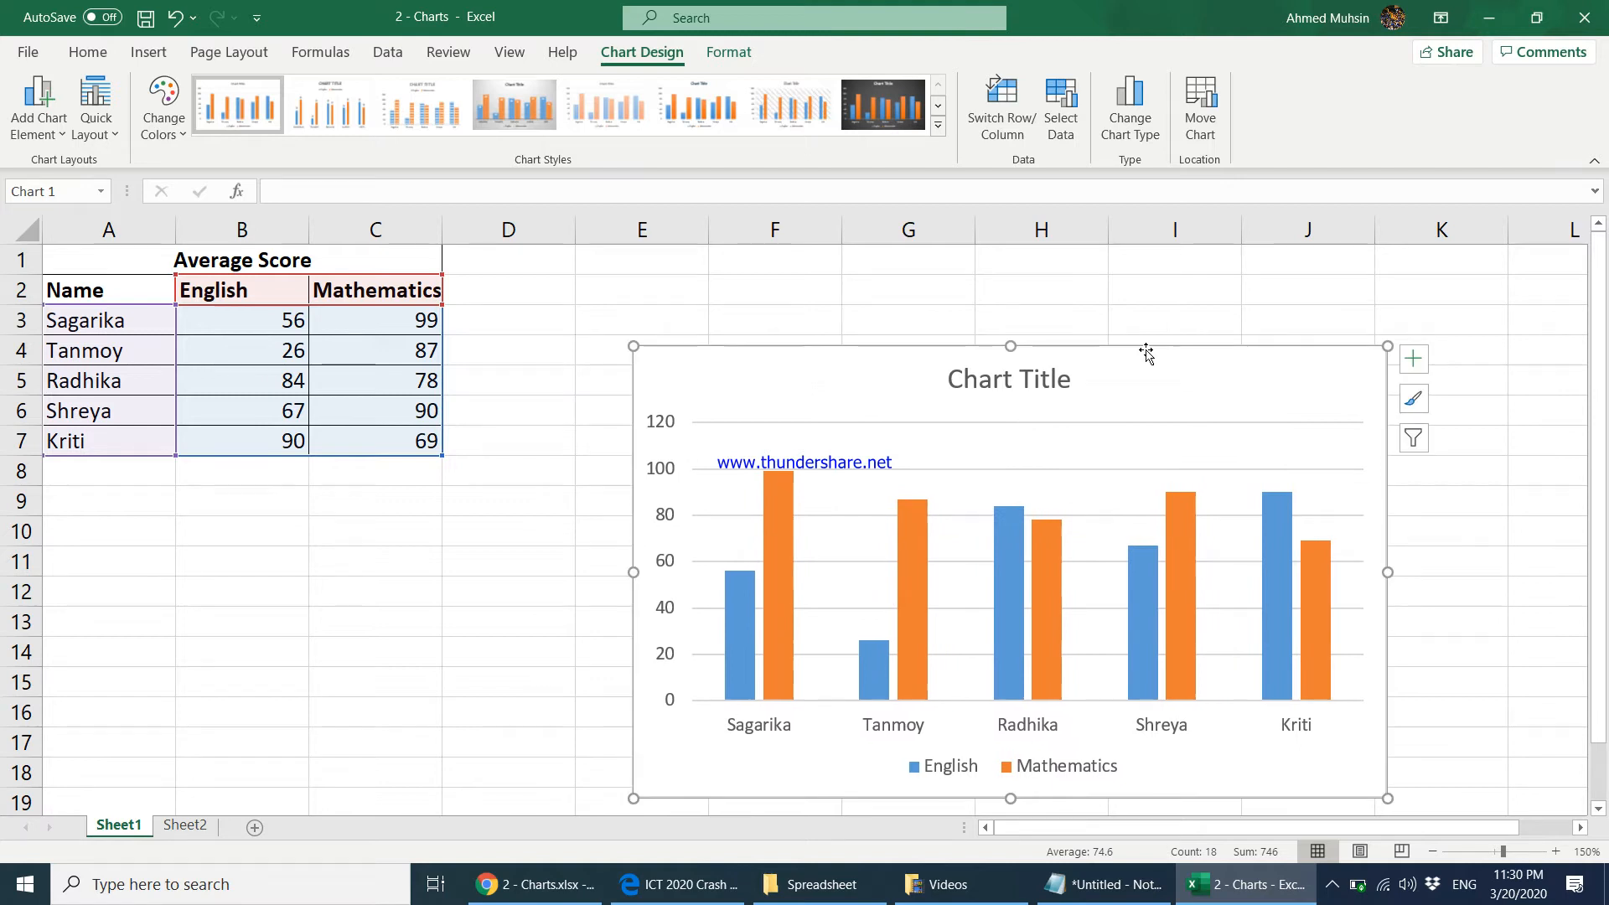
Set the chart title to "Comparison of Students Averages in English and Maths".
{"action": "left_click", "coordinate": [1041, 383]}
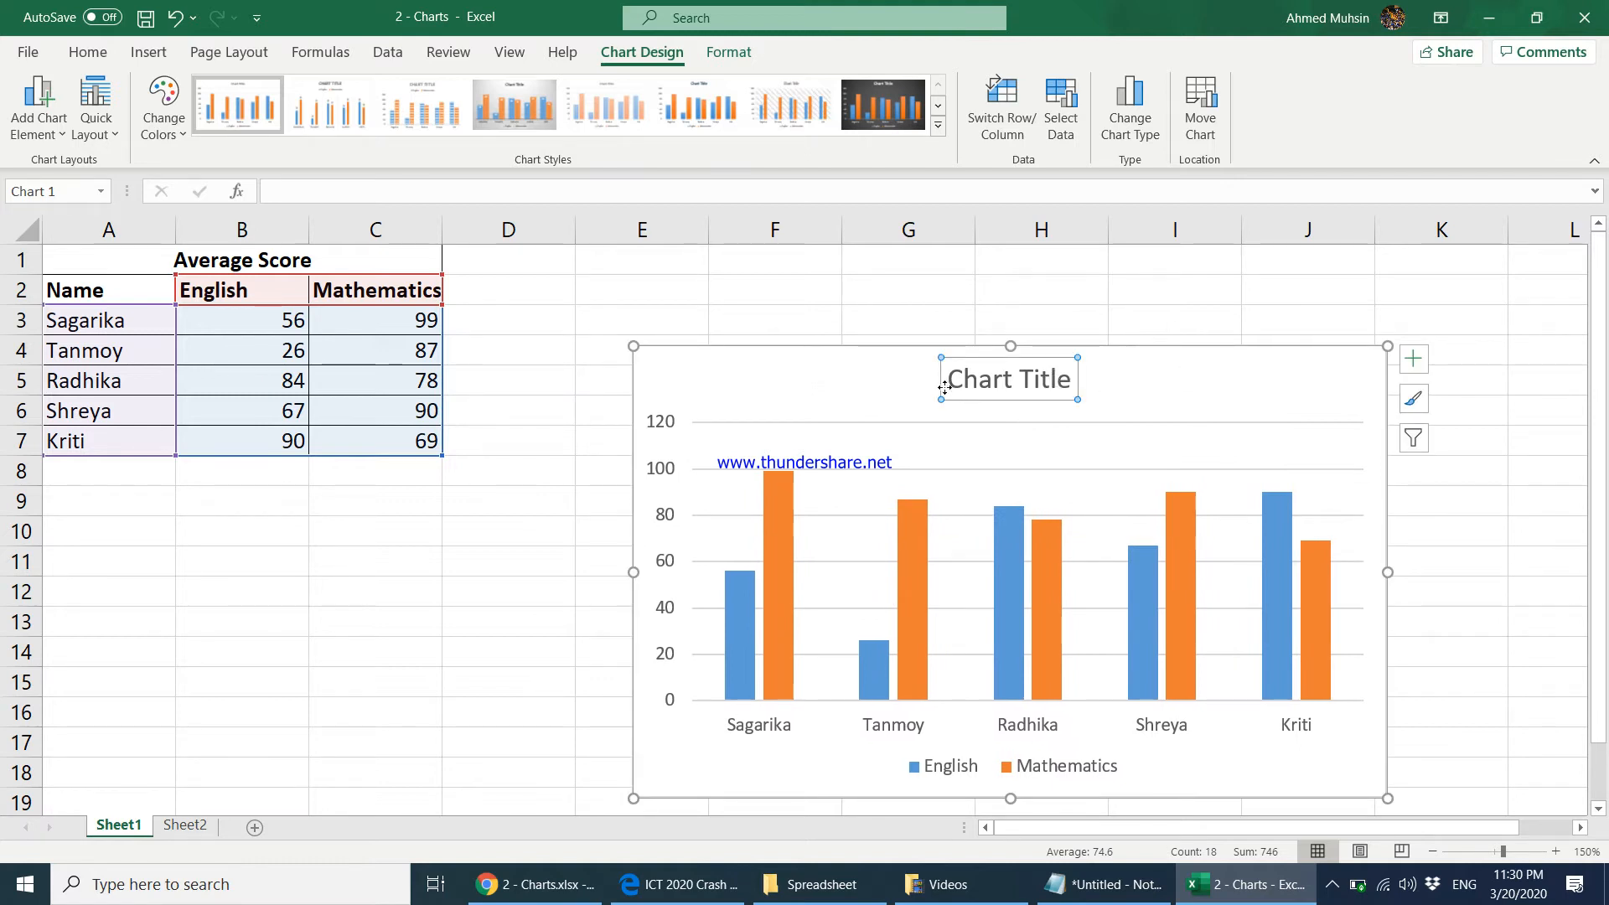
{"action": "left_click_drag", "start_coordinate": [950, 386], "coordinate": [1077, 383]}
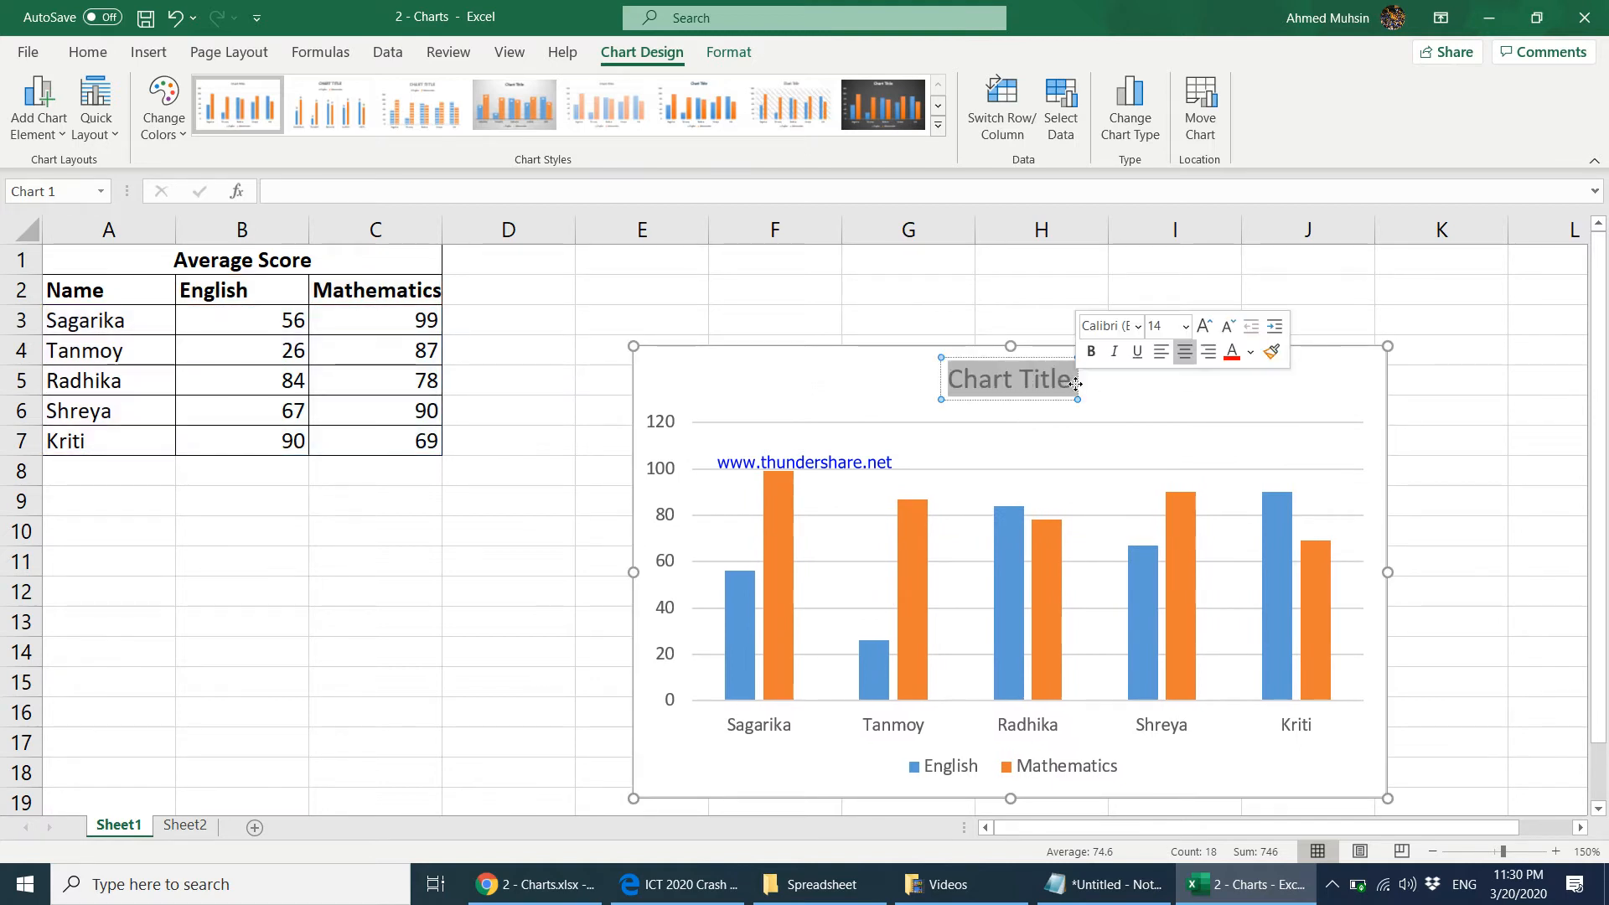
{"action": "type", "text": "Students"}
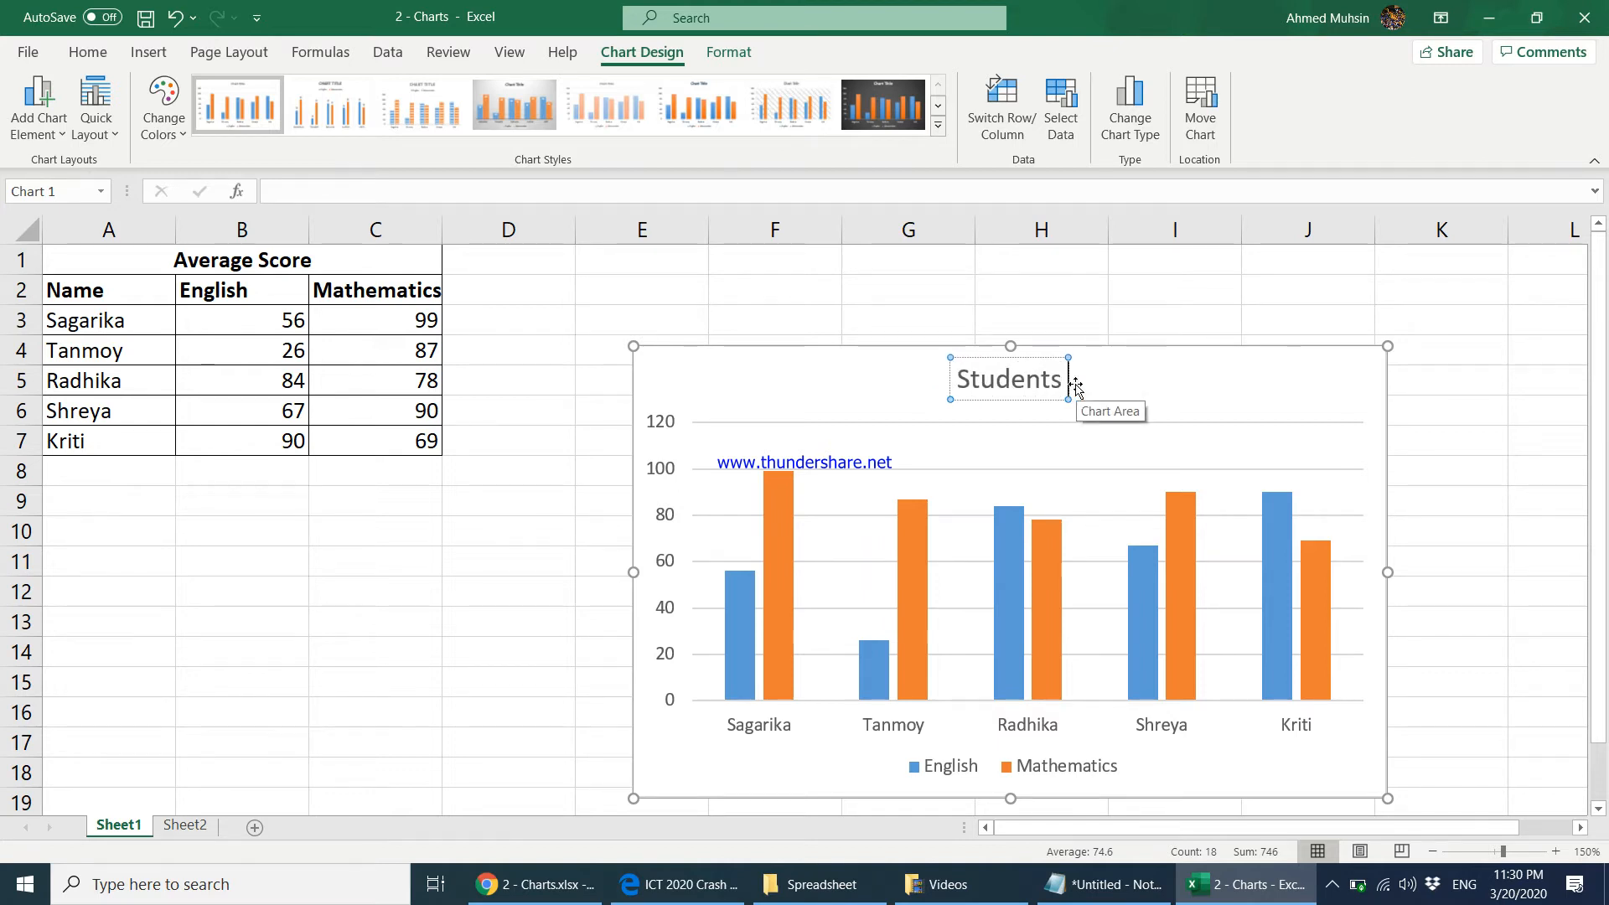
{"action": "key", "text": "ctrl+a"}
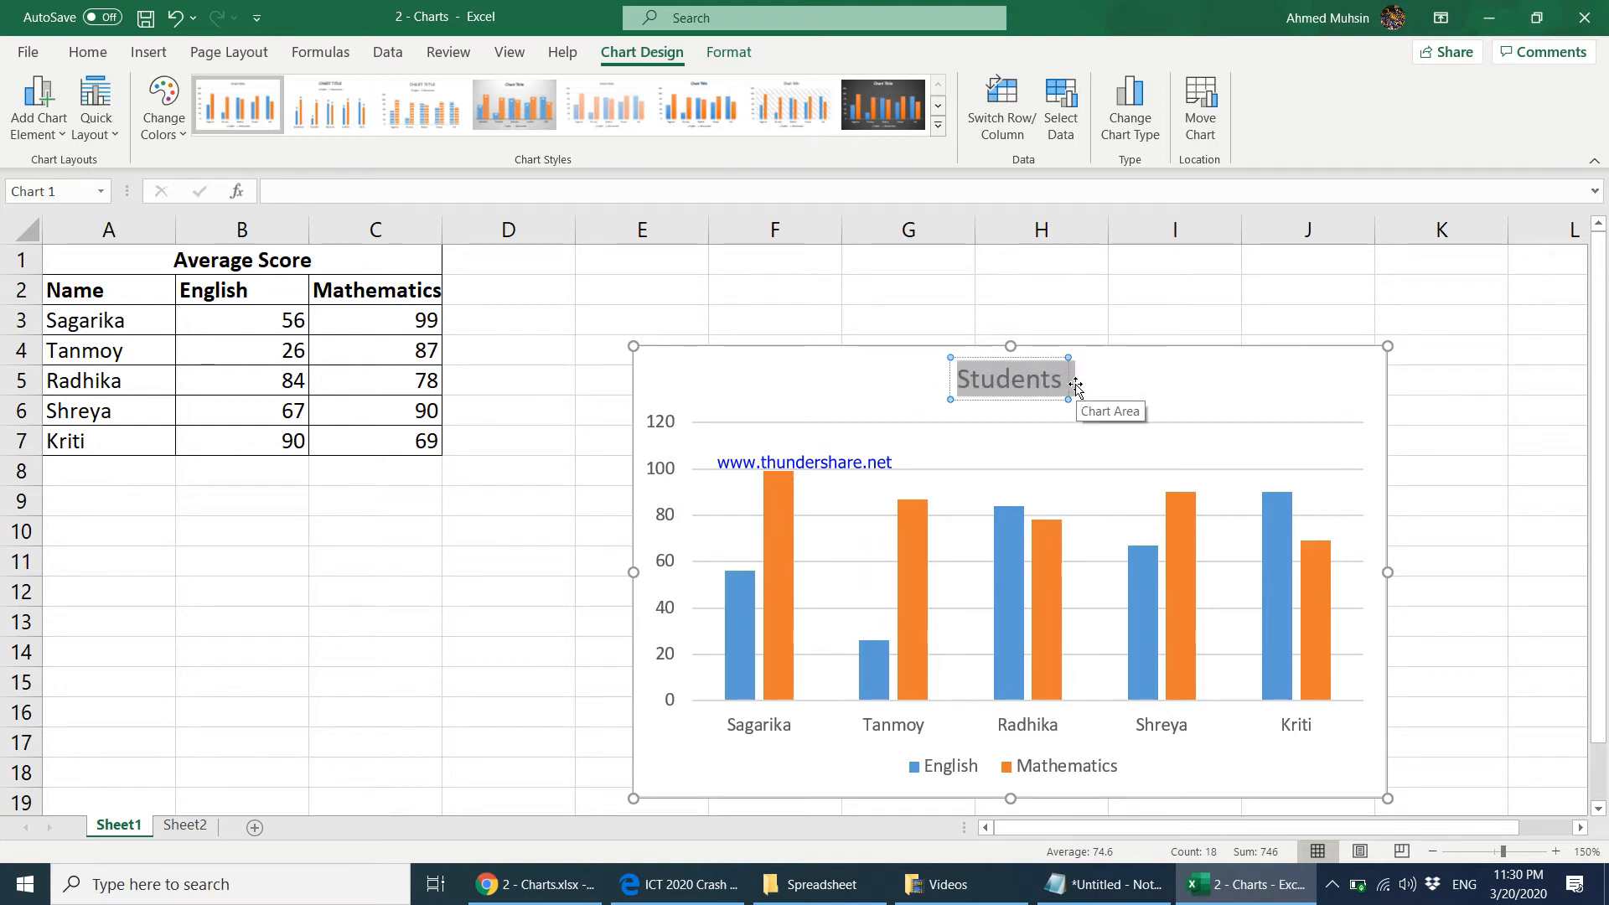
{"action": "type", "text": "Comparison of STudents Averages in English and Maths"}
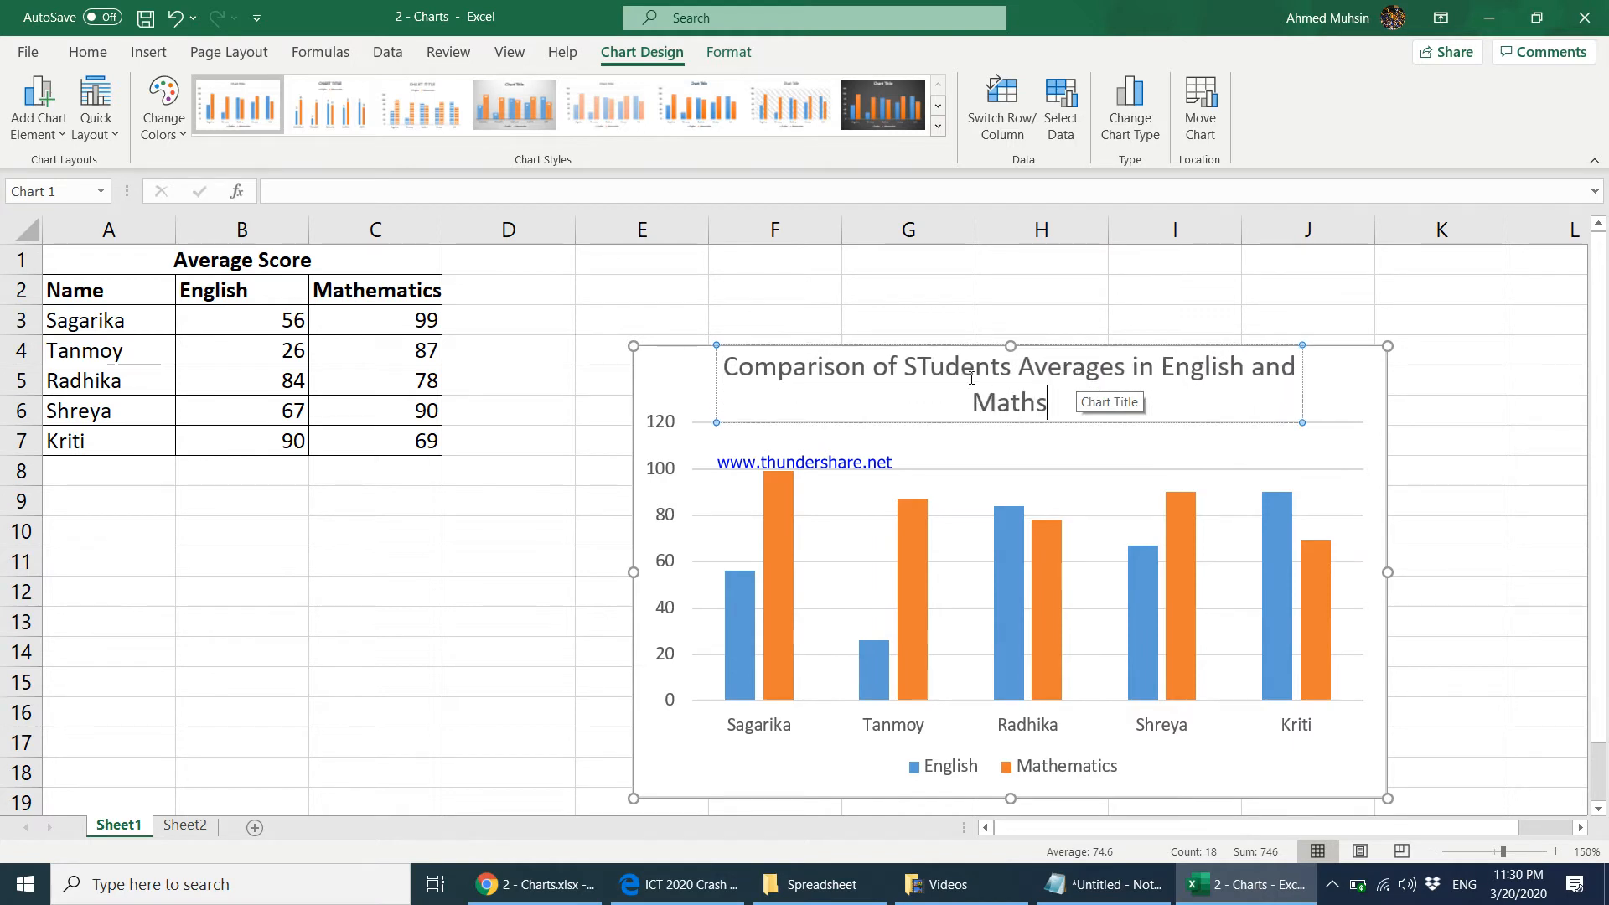
{"action": "left_click", "coordinate": [919, 367]}
{"action": "key", "text": "Delete"}
{"action": "type", "text": "t"}
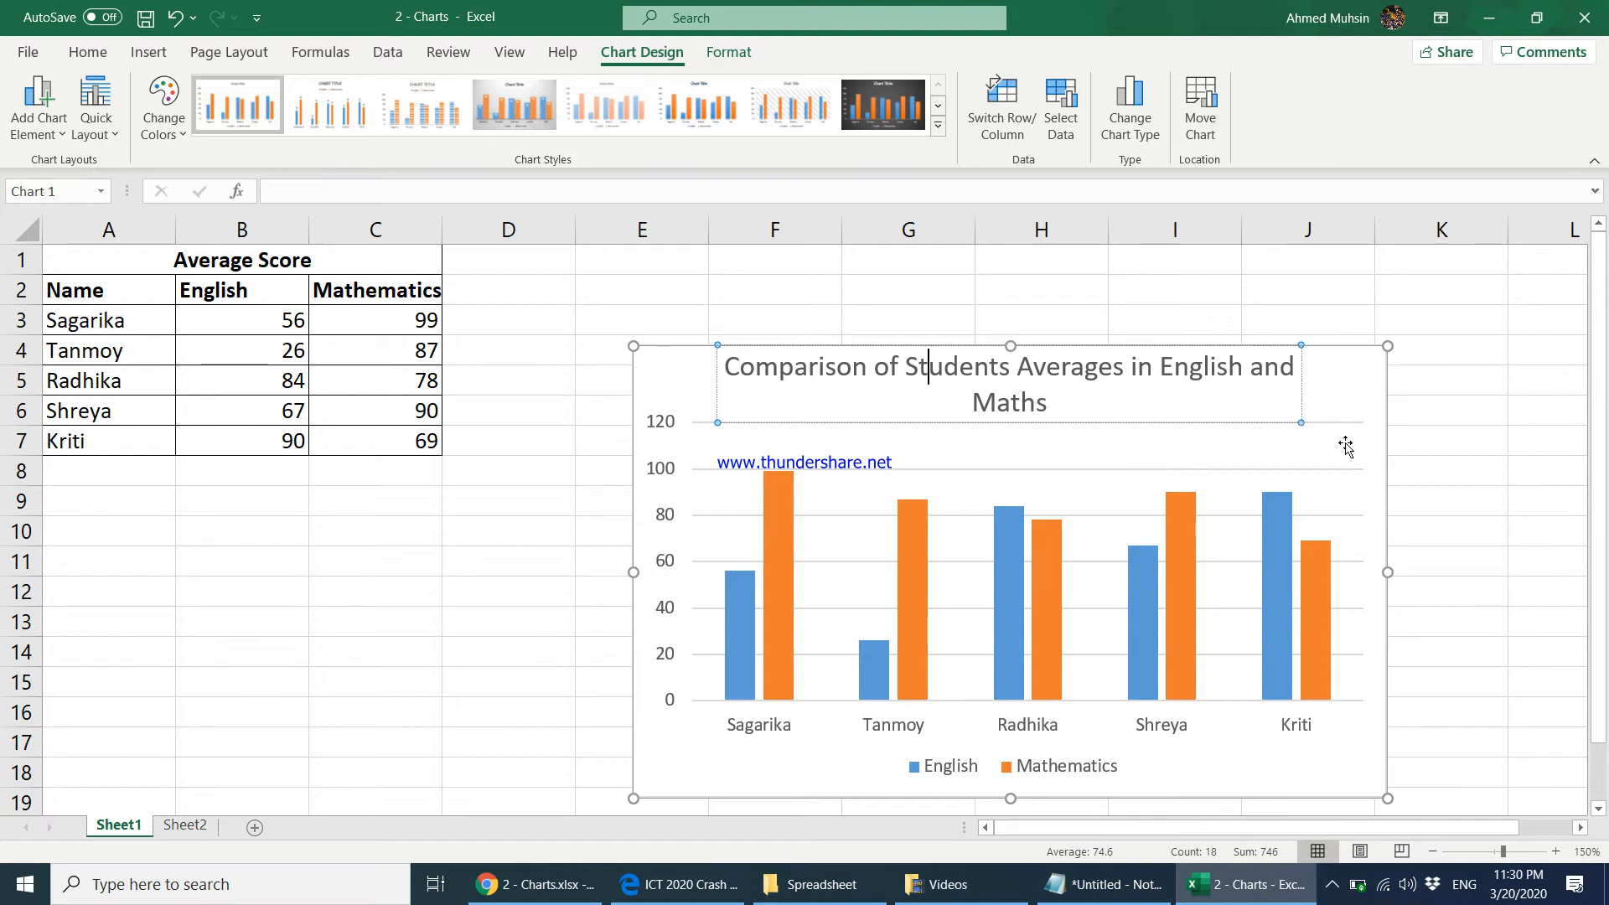
{"action": "left_click", "coordinate": [1456, 513]}
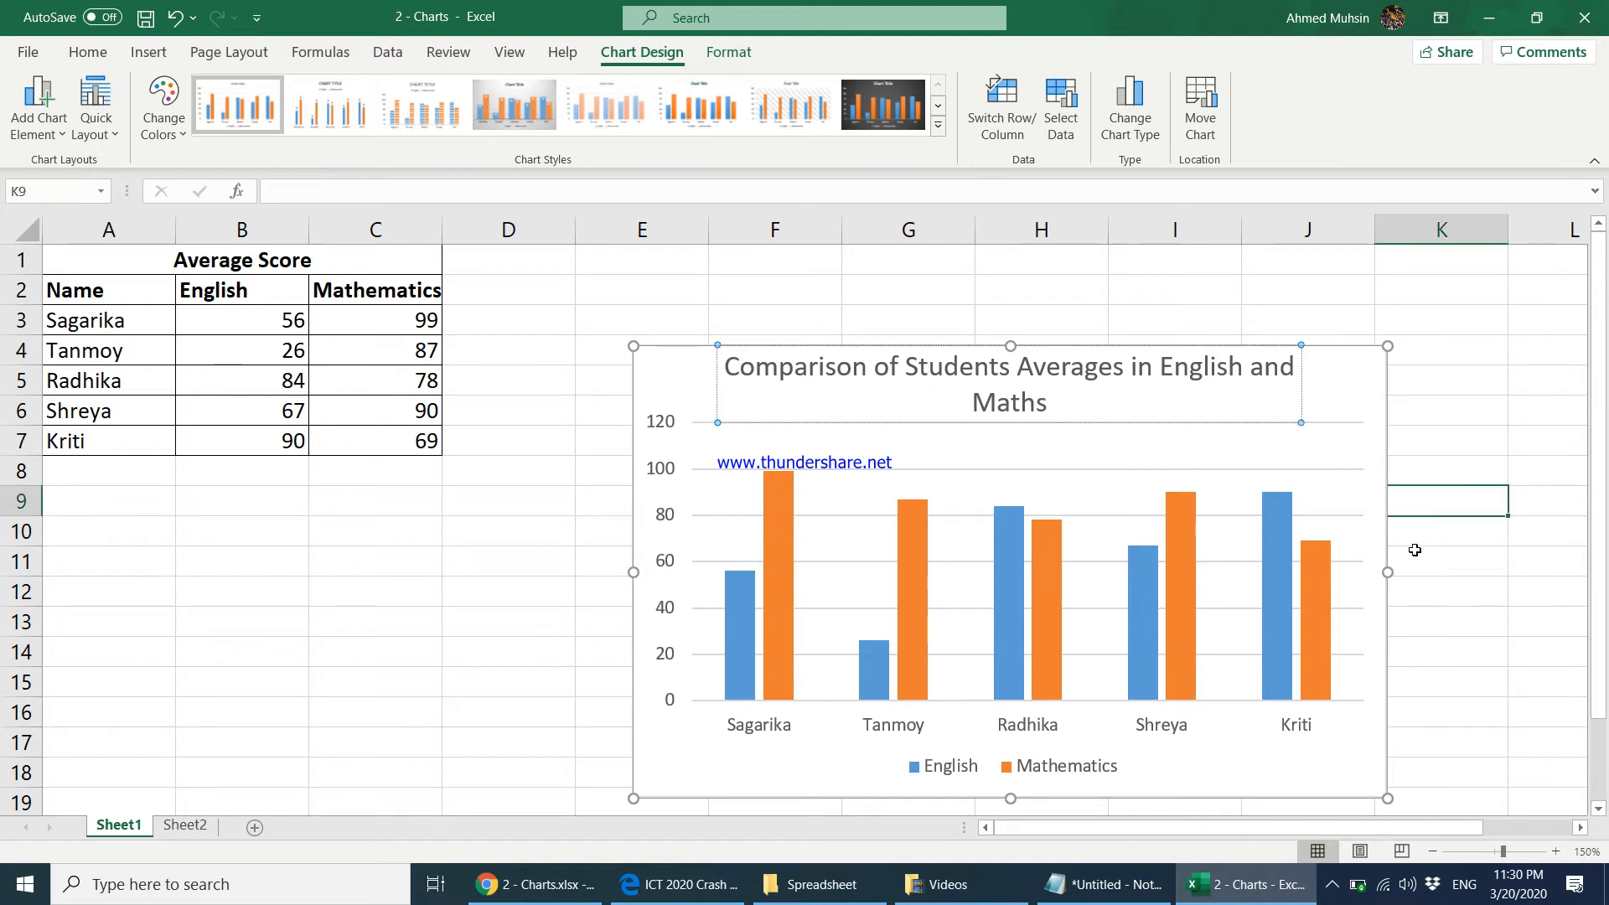
{"action": "left_click", "coordinate": [1353, 411]}
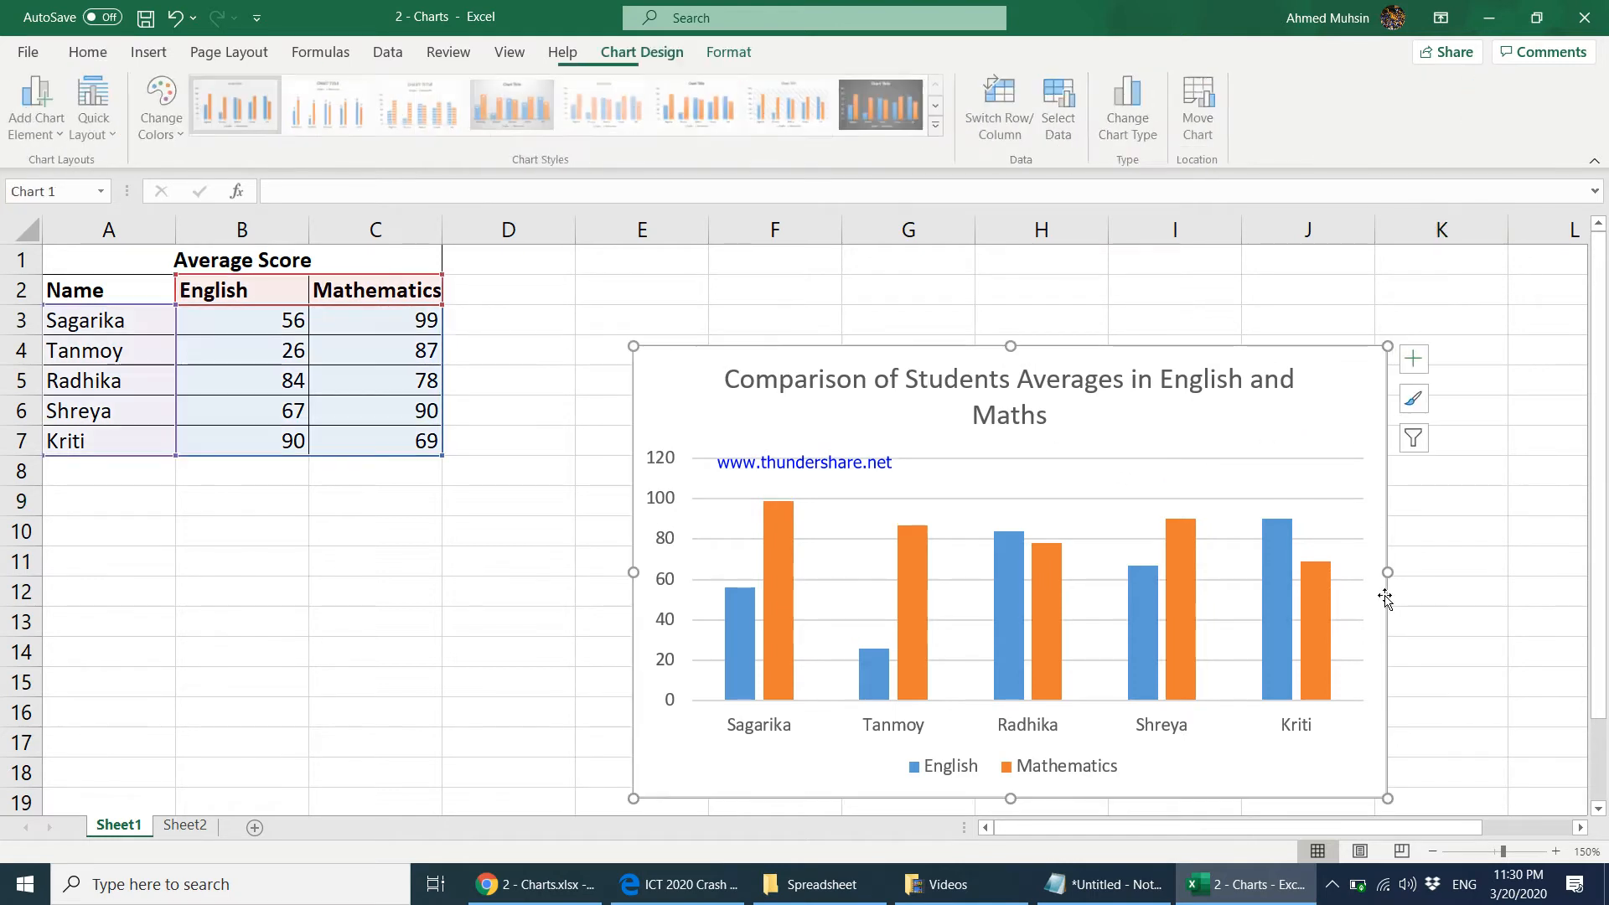
{"action": "left_click", "coordinate": [1418, 366]}
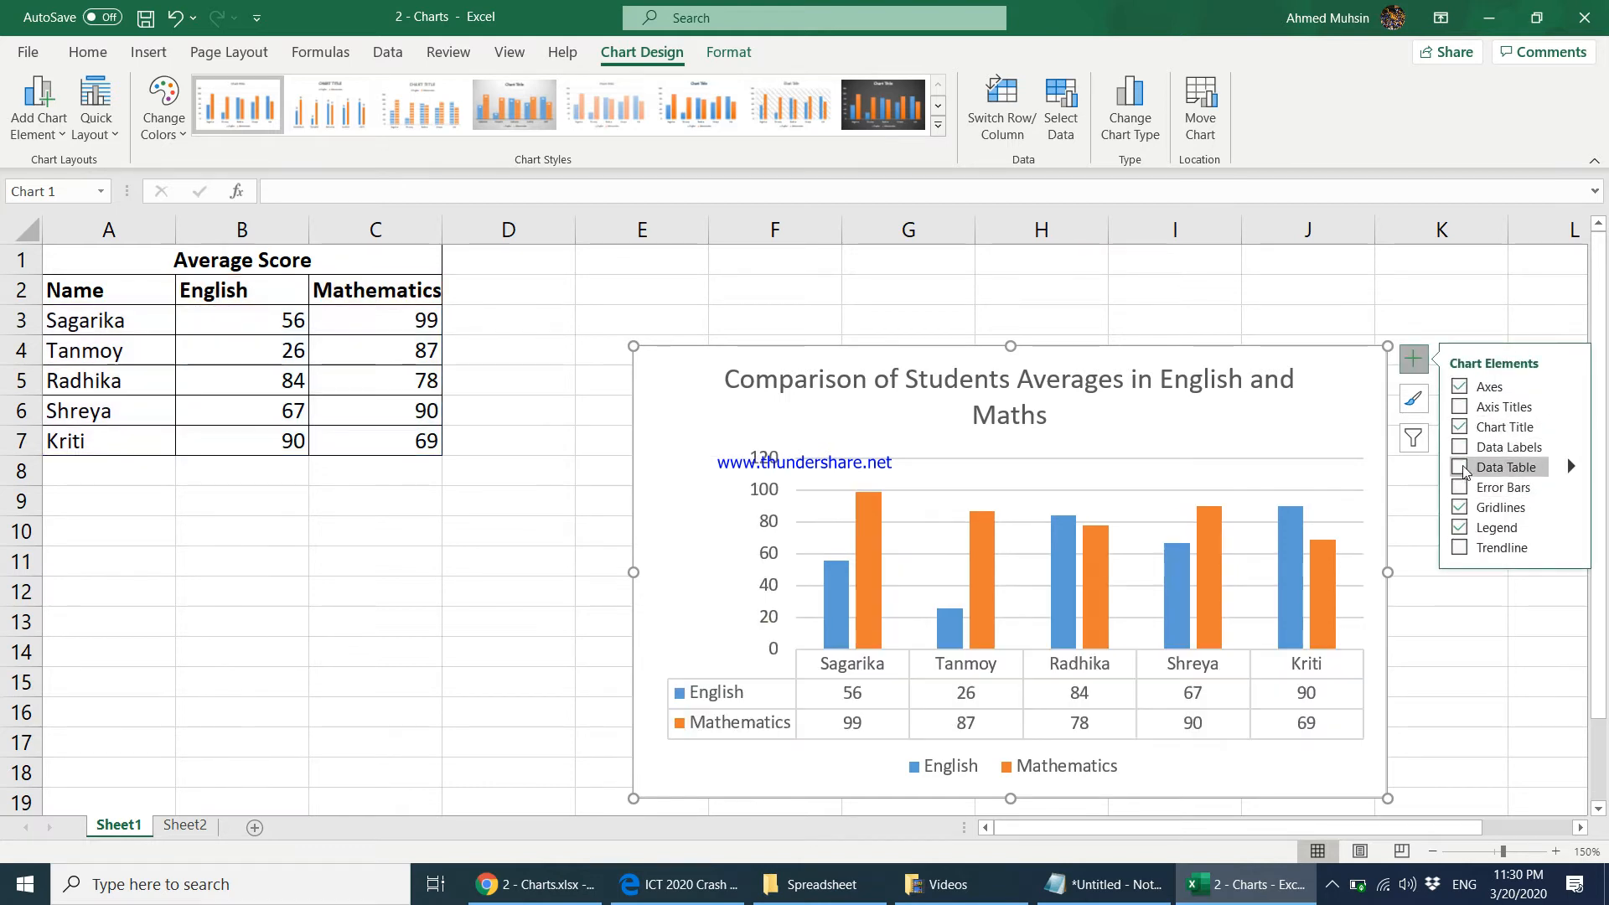
{"action": "left_click", "coordinate": [1436, 295]}
{"action": "left_click", "coordinate": [1340, 354]}
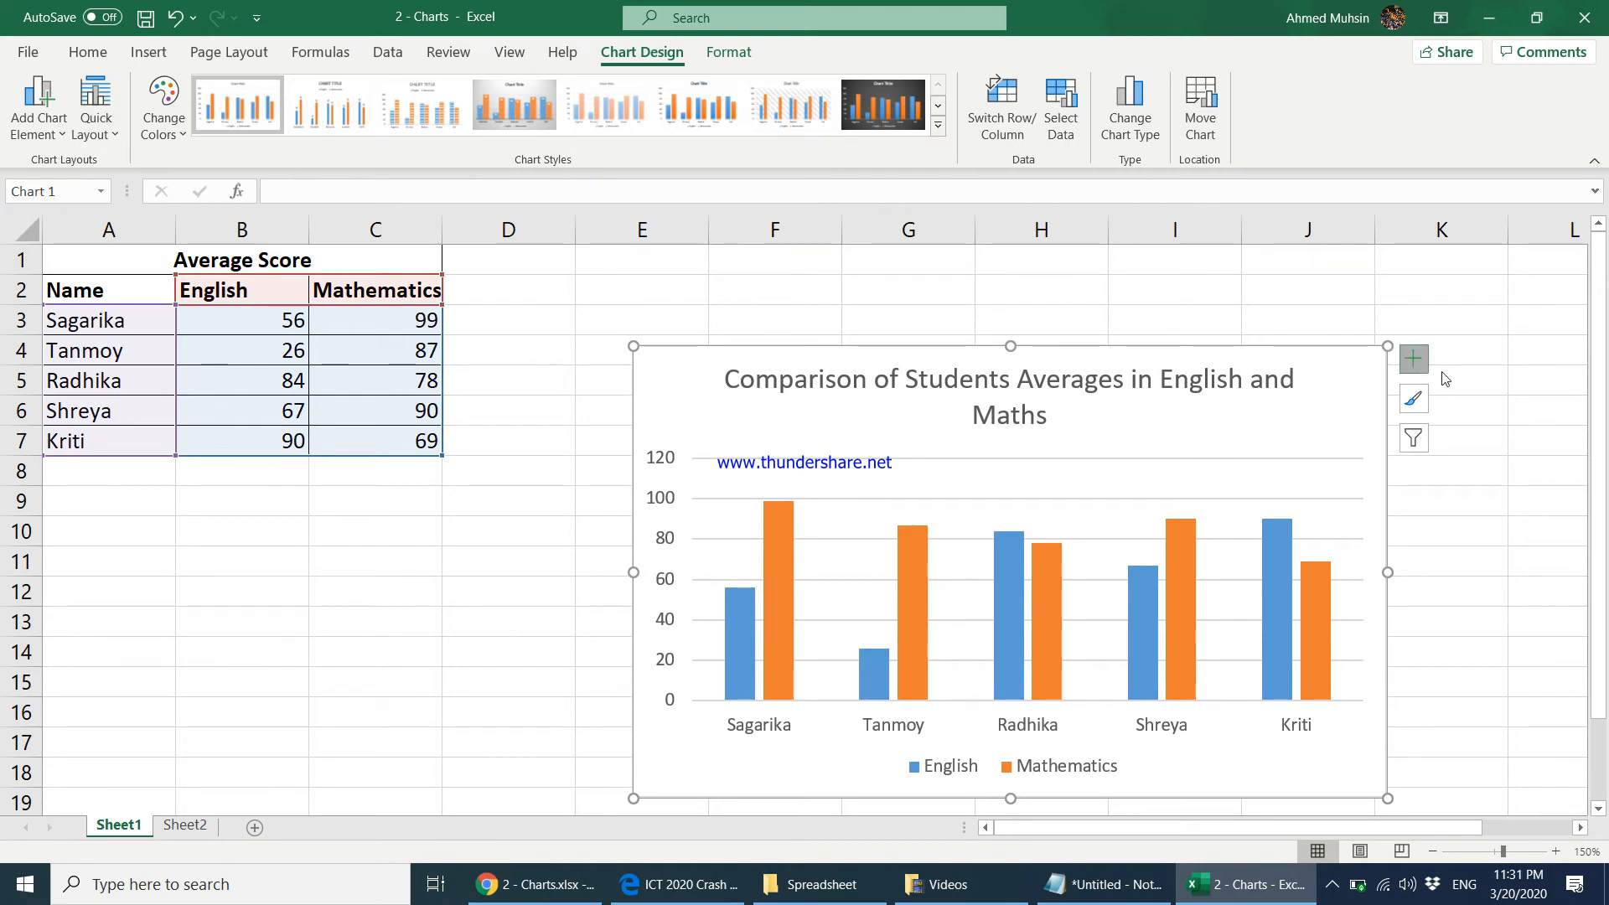
Add axis titles to the student scores chart and set the horizontal one to "Name of Student".
{"action": "left_click", "coordinate": [1414, 358]}
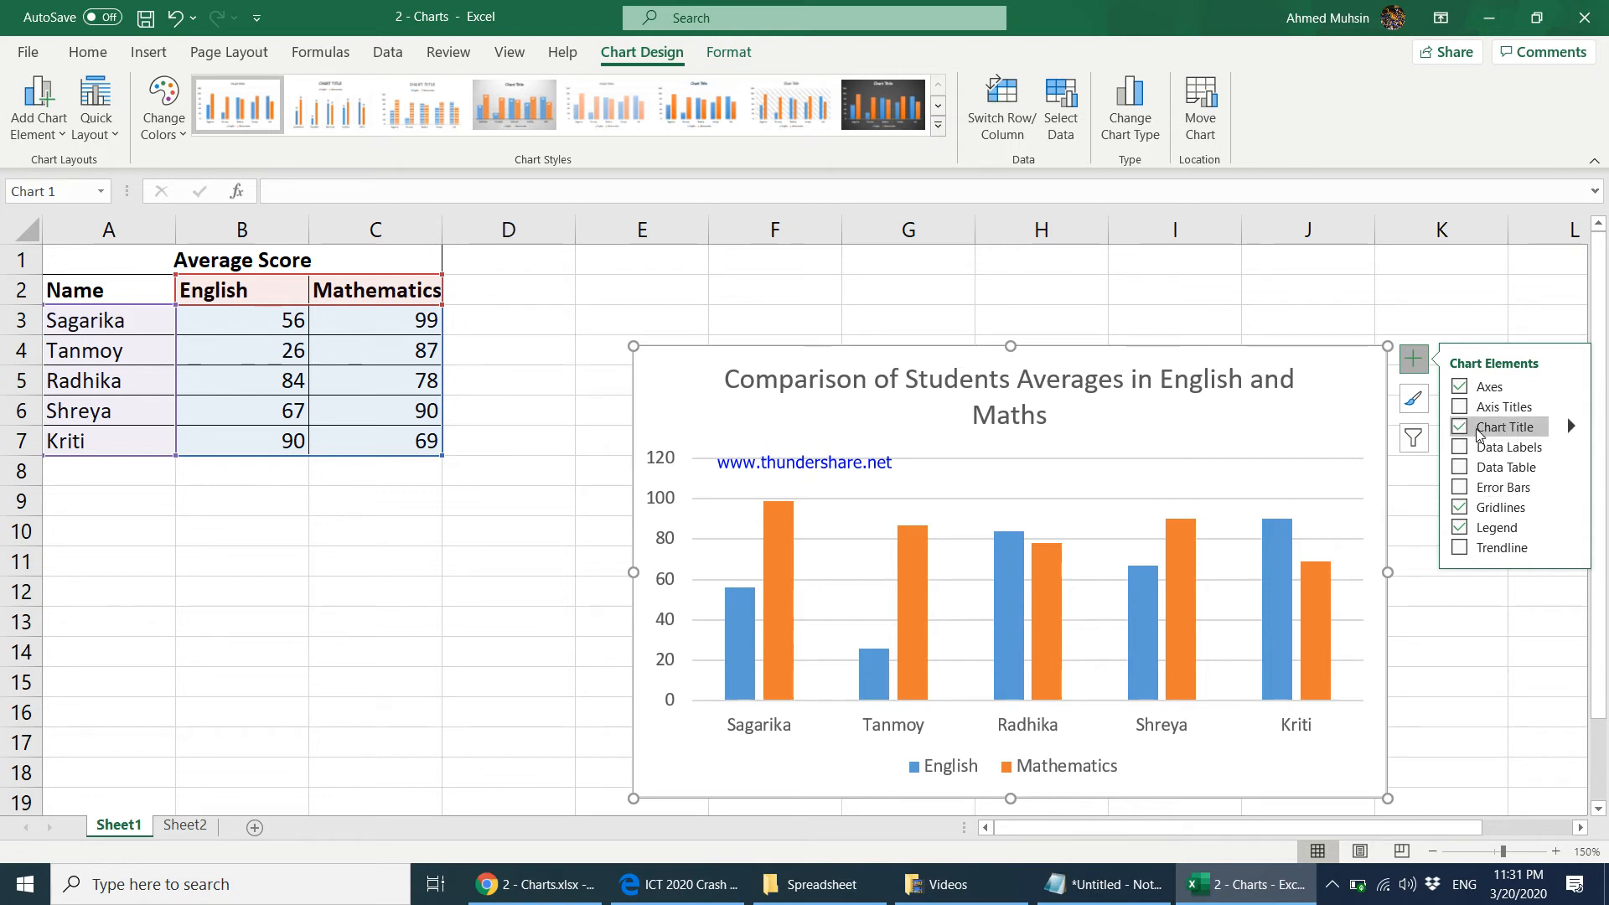
{"action": "left_click", "coordinate": [1458, 408]}
{"action": "left_click", "coordinate": [1012, 712]}
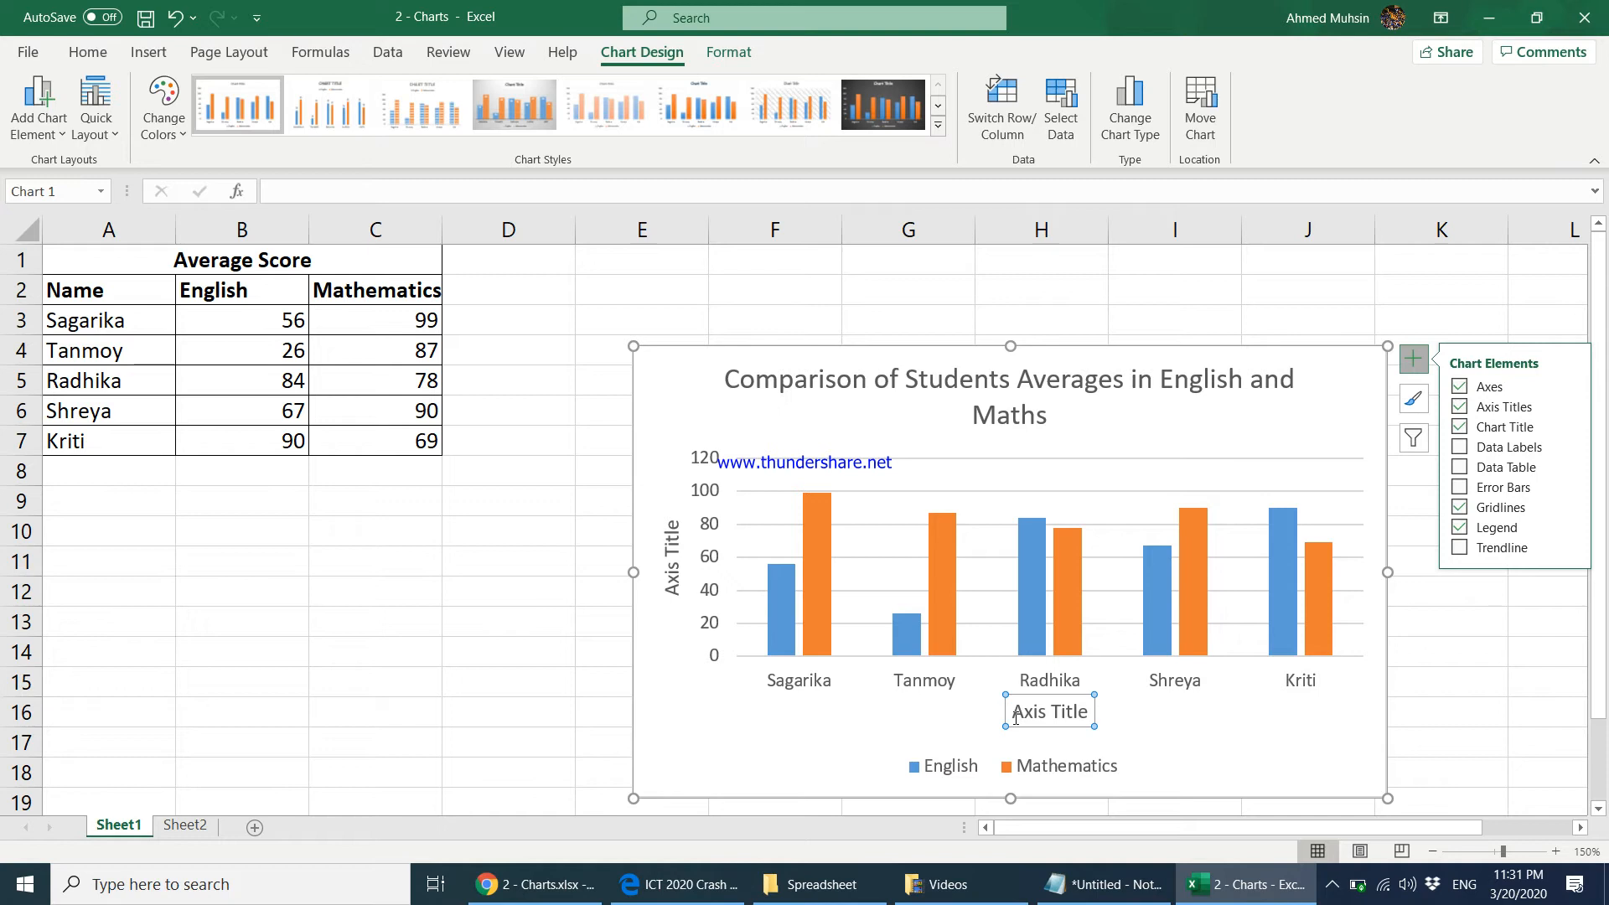
{"action": "left_click_drag", "start_coordinate": [1011, 714], "coordinate": [1083, 720]}
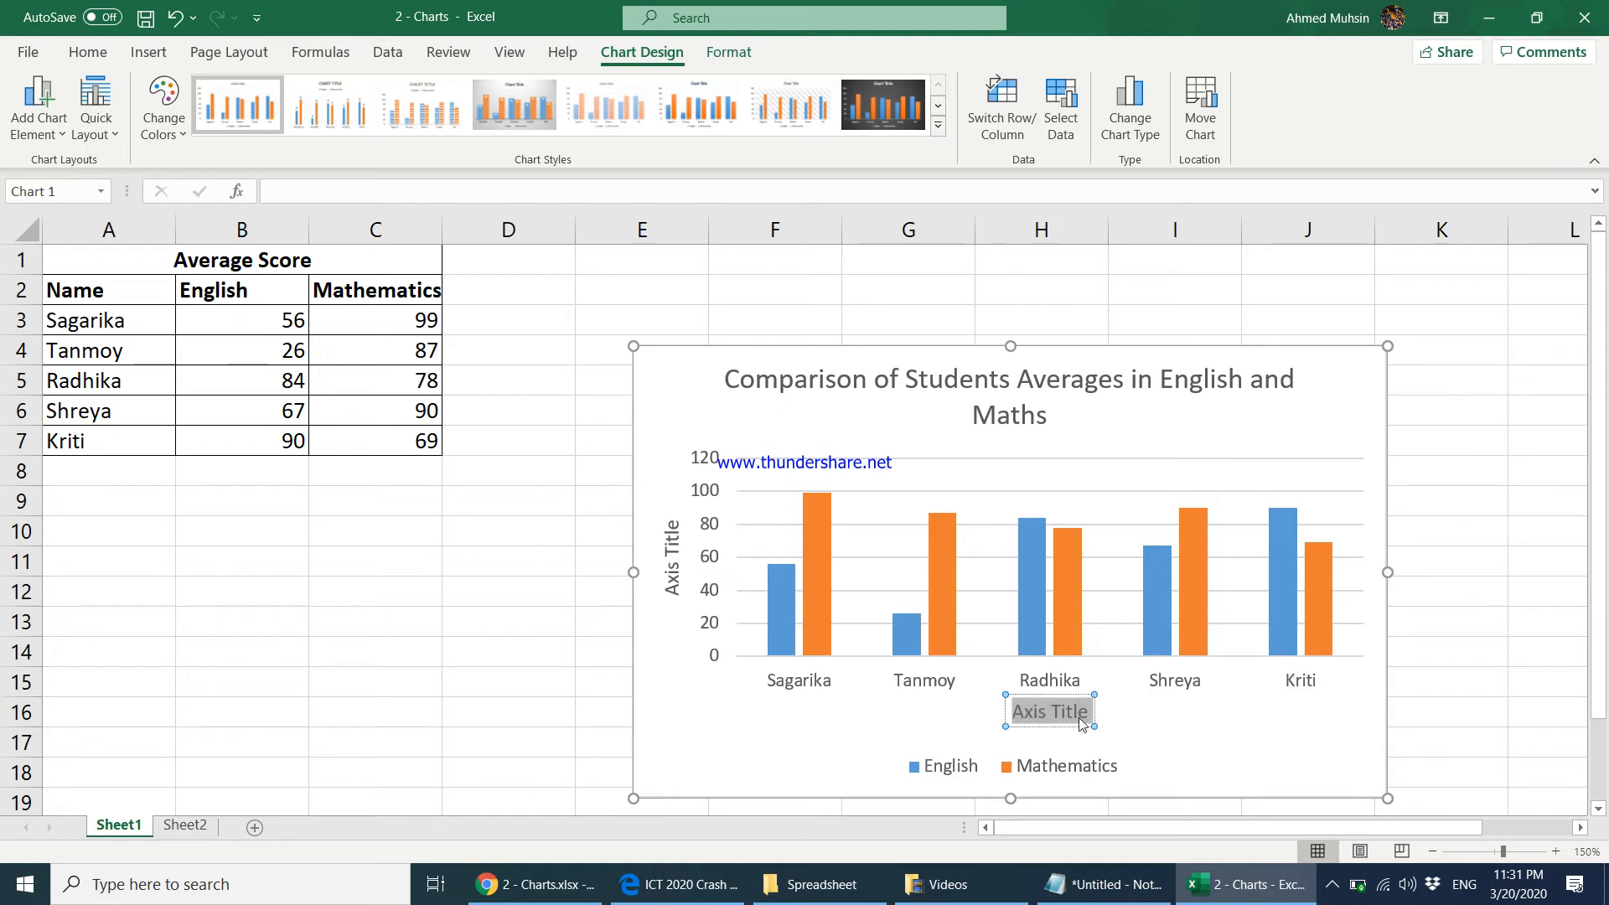
{"action": "type", "text": "Name o"}
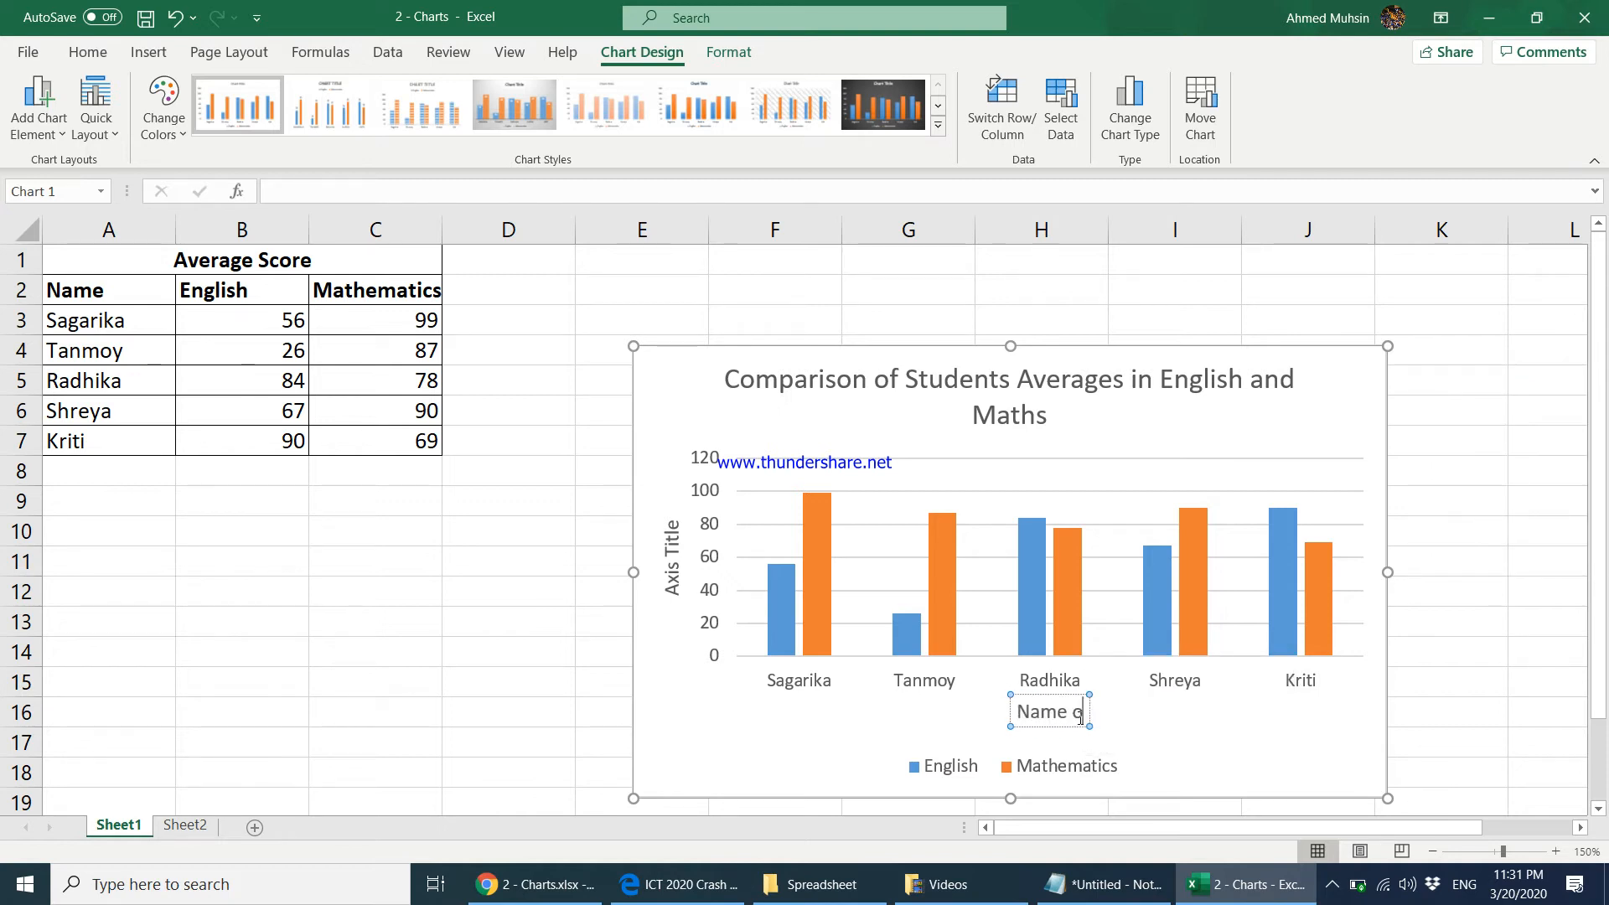
{"action": "type", "text": "f Student"}
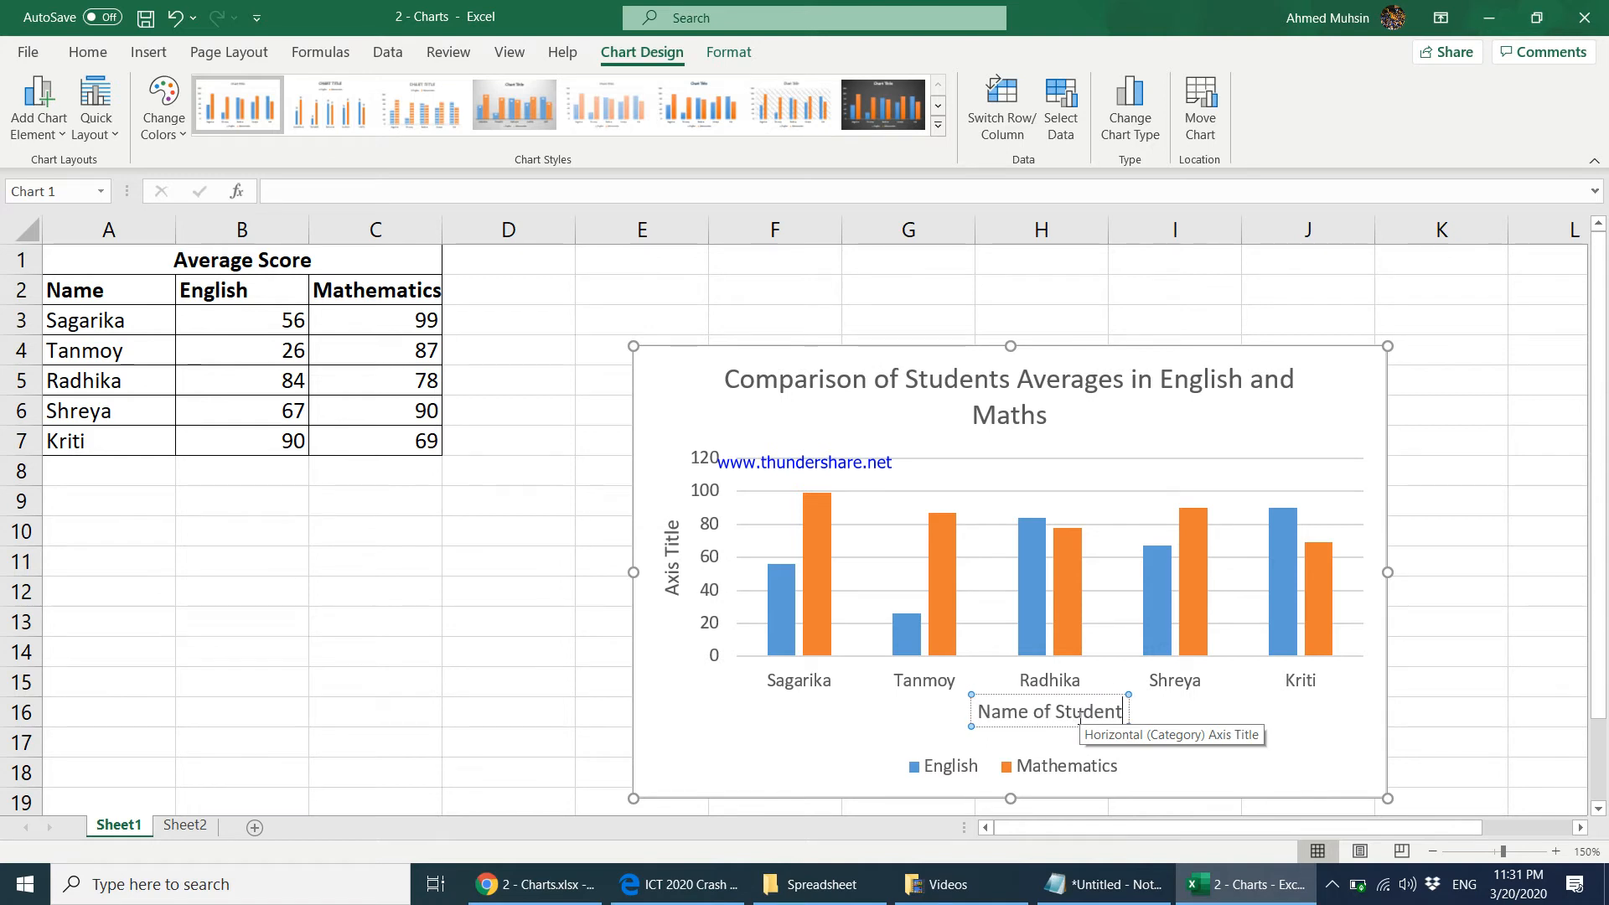
Set the chart's vertical axis title to "Marks".
{"action": "triple_click", "coordinate": [675, 587]}
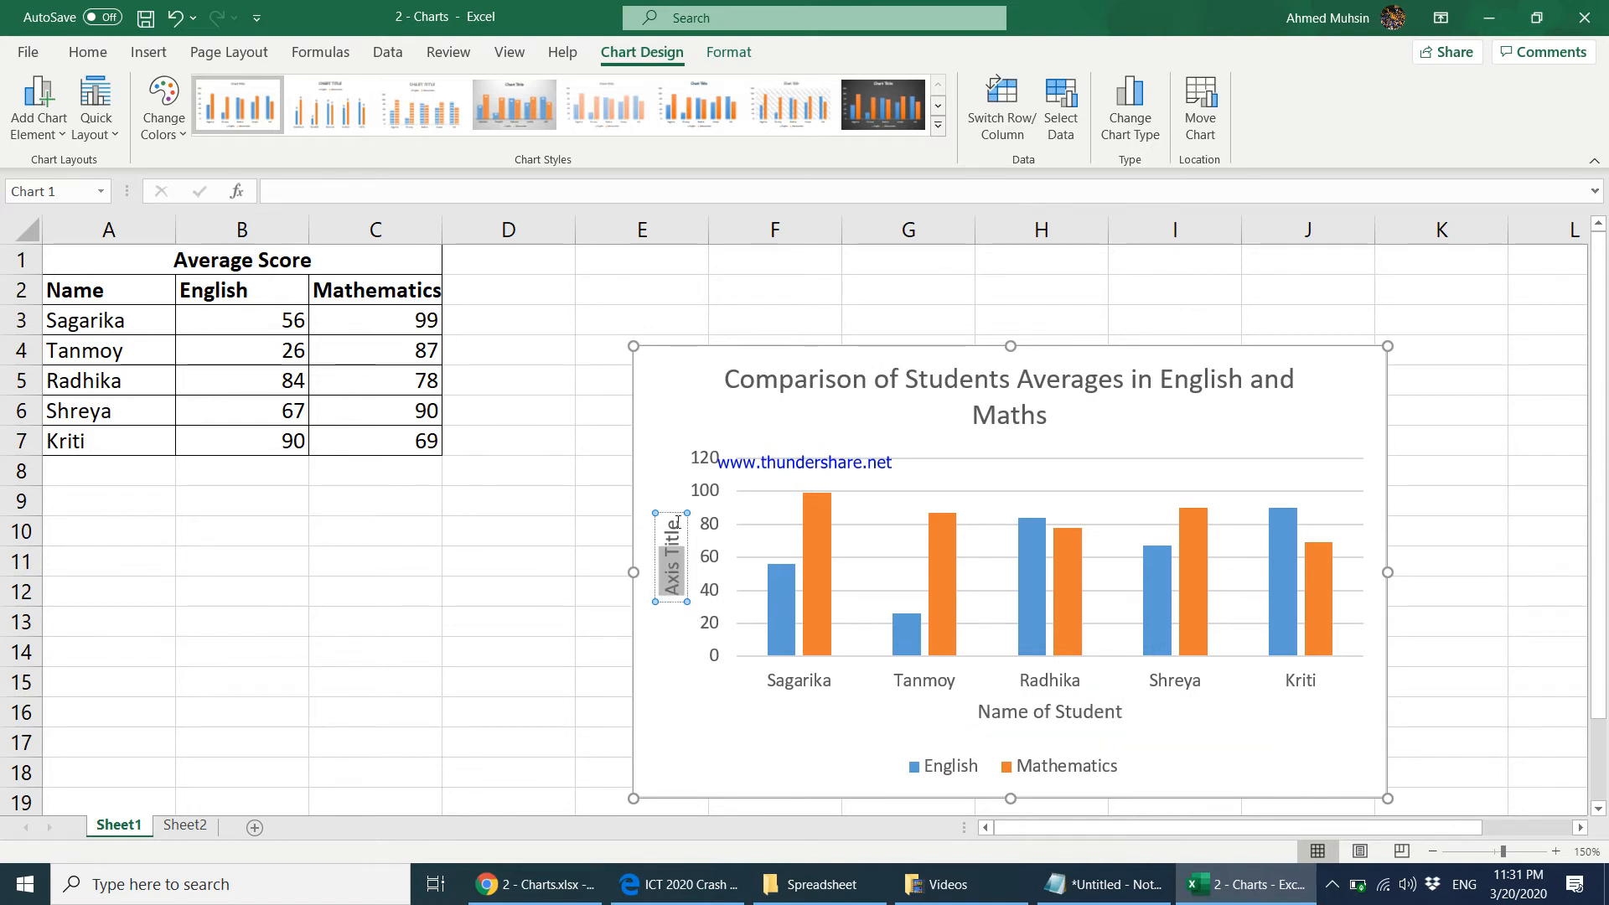
{"action": "type", "text": "Marks"}
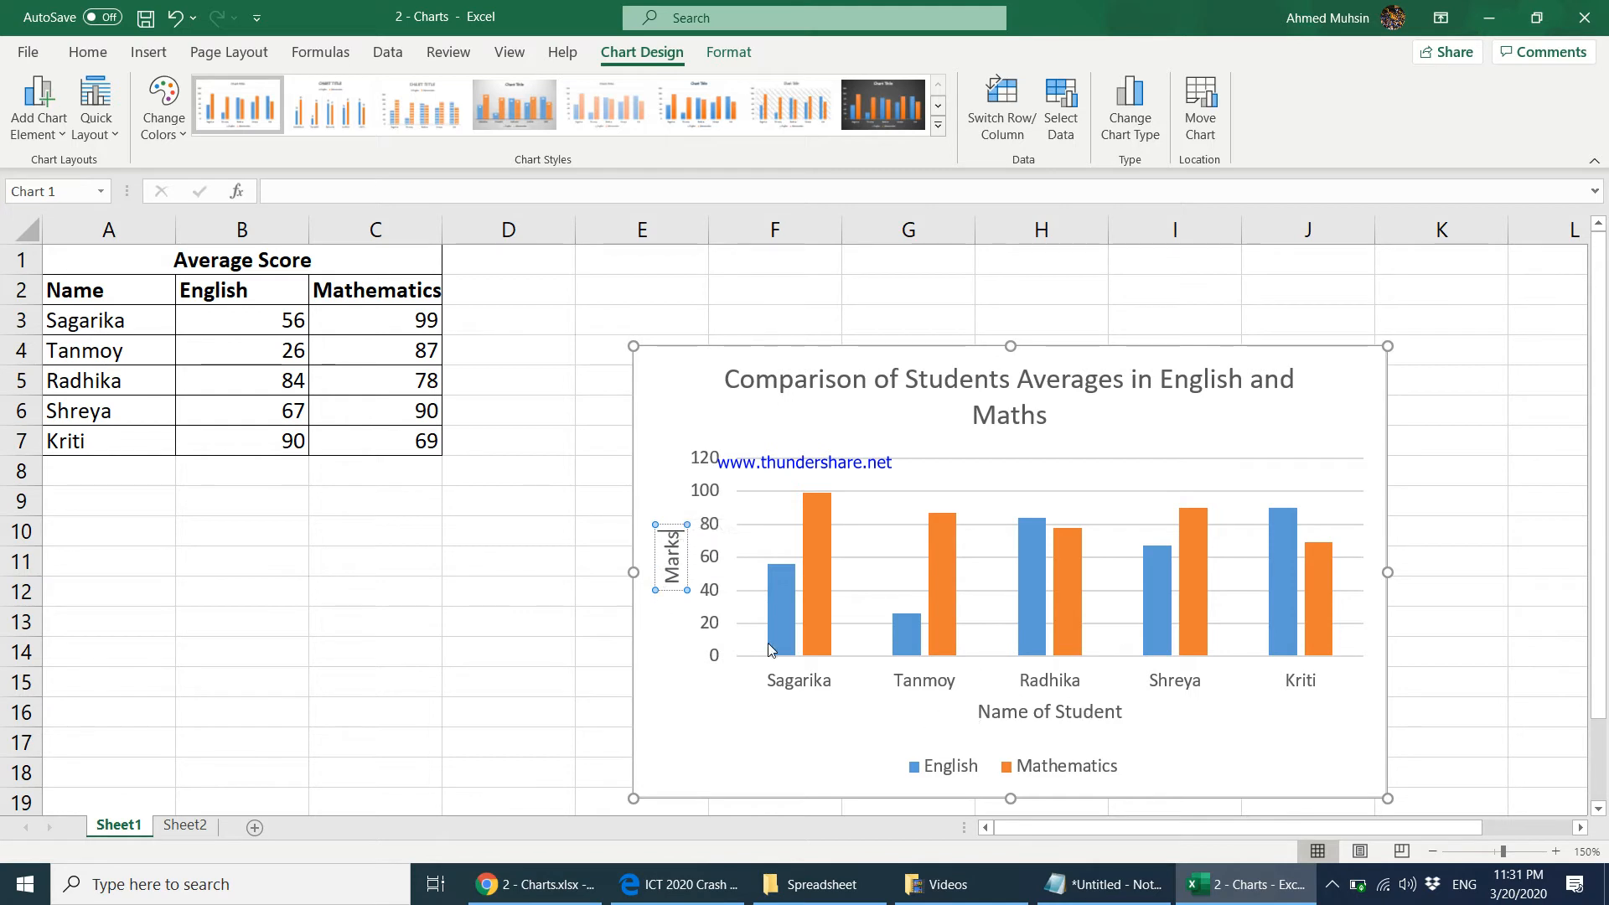
{"action": "left_click", "coordinate": [685, 394]}
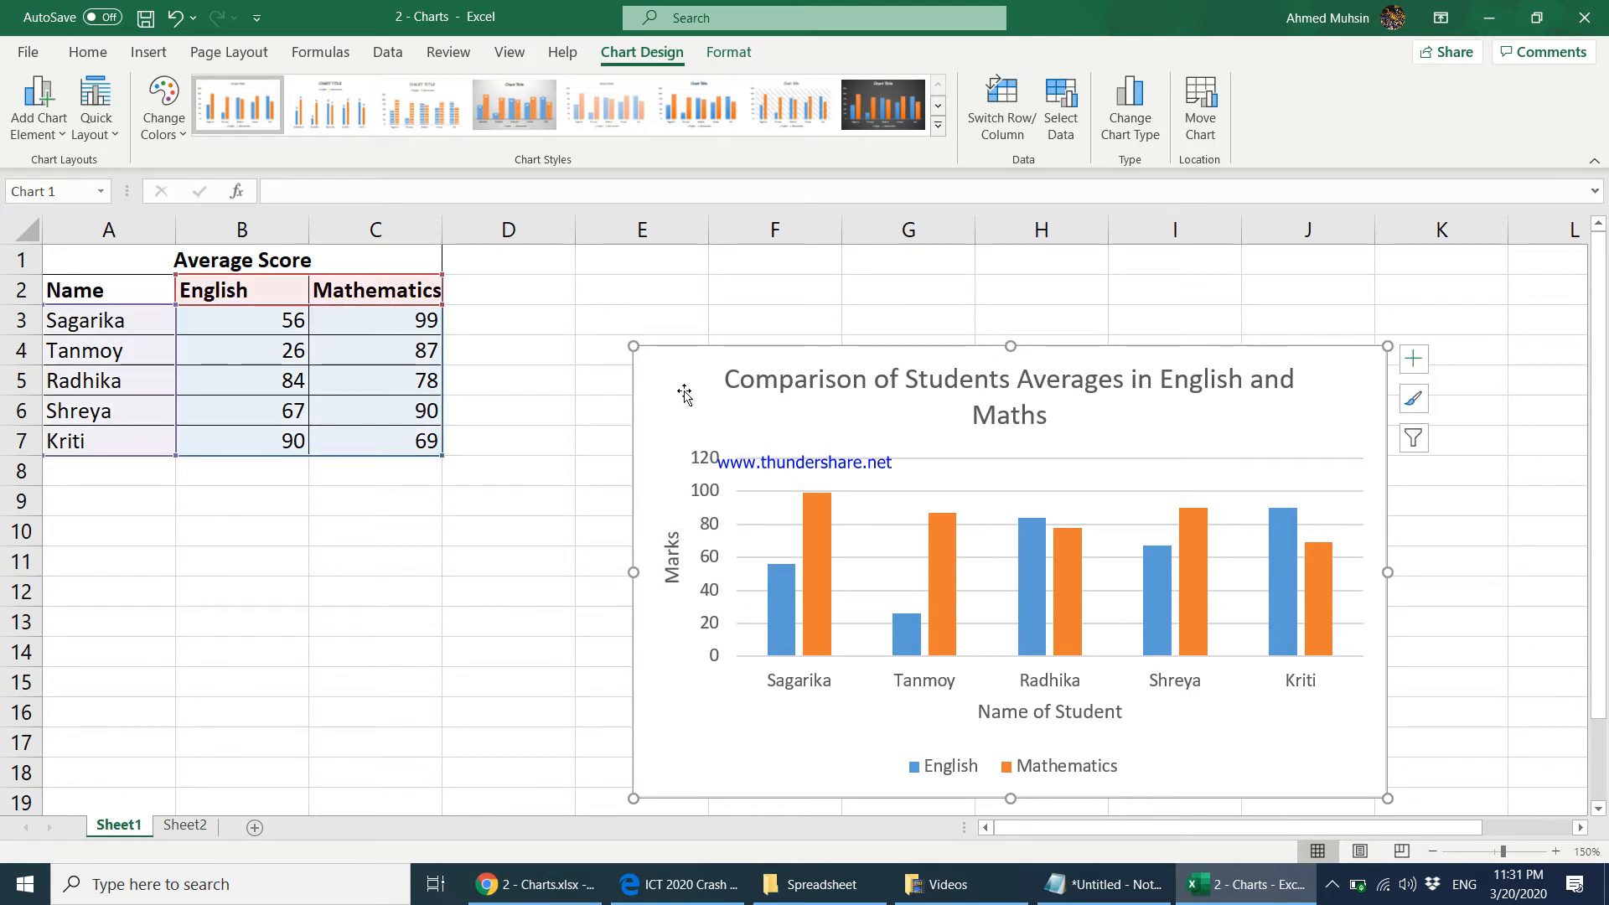
Add data labels to the English and Mathematics columns of the chart.
{"action": "left_click", "coordinate": [1415, 363]}
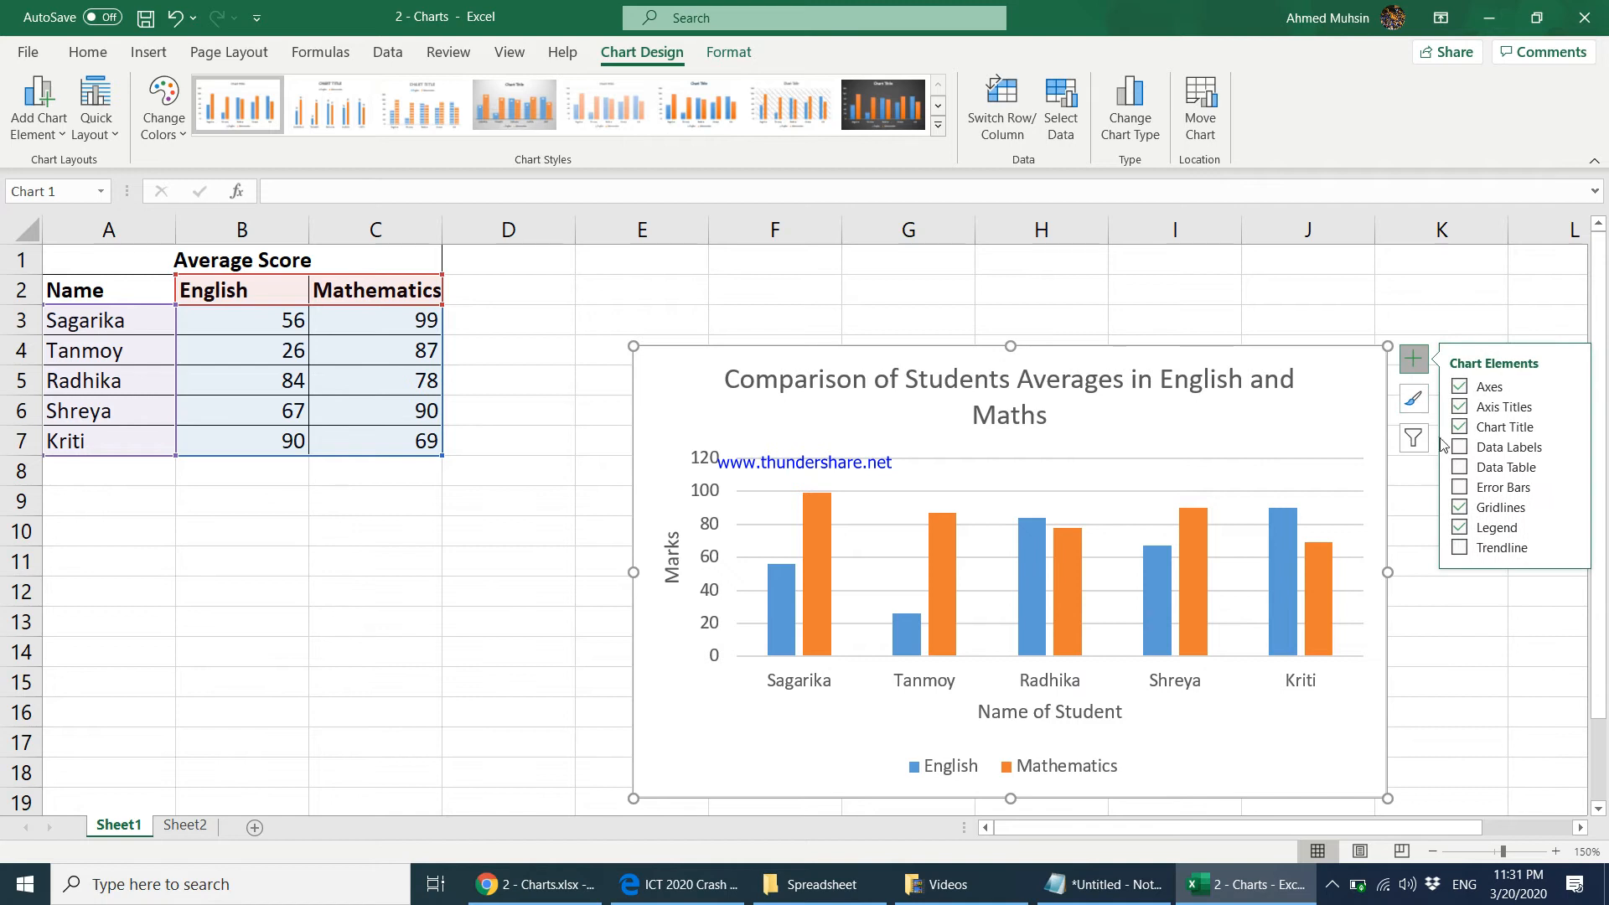
{"action": "left_click", "coordinate": [1460, 448]}
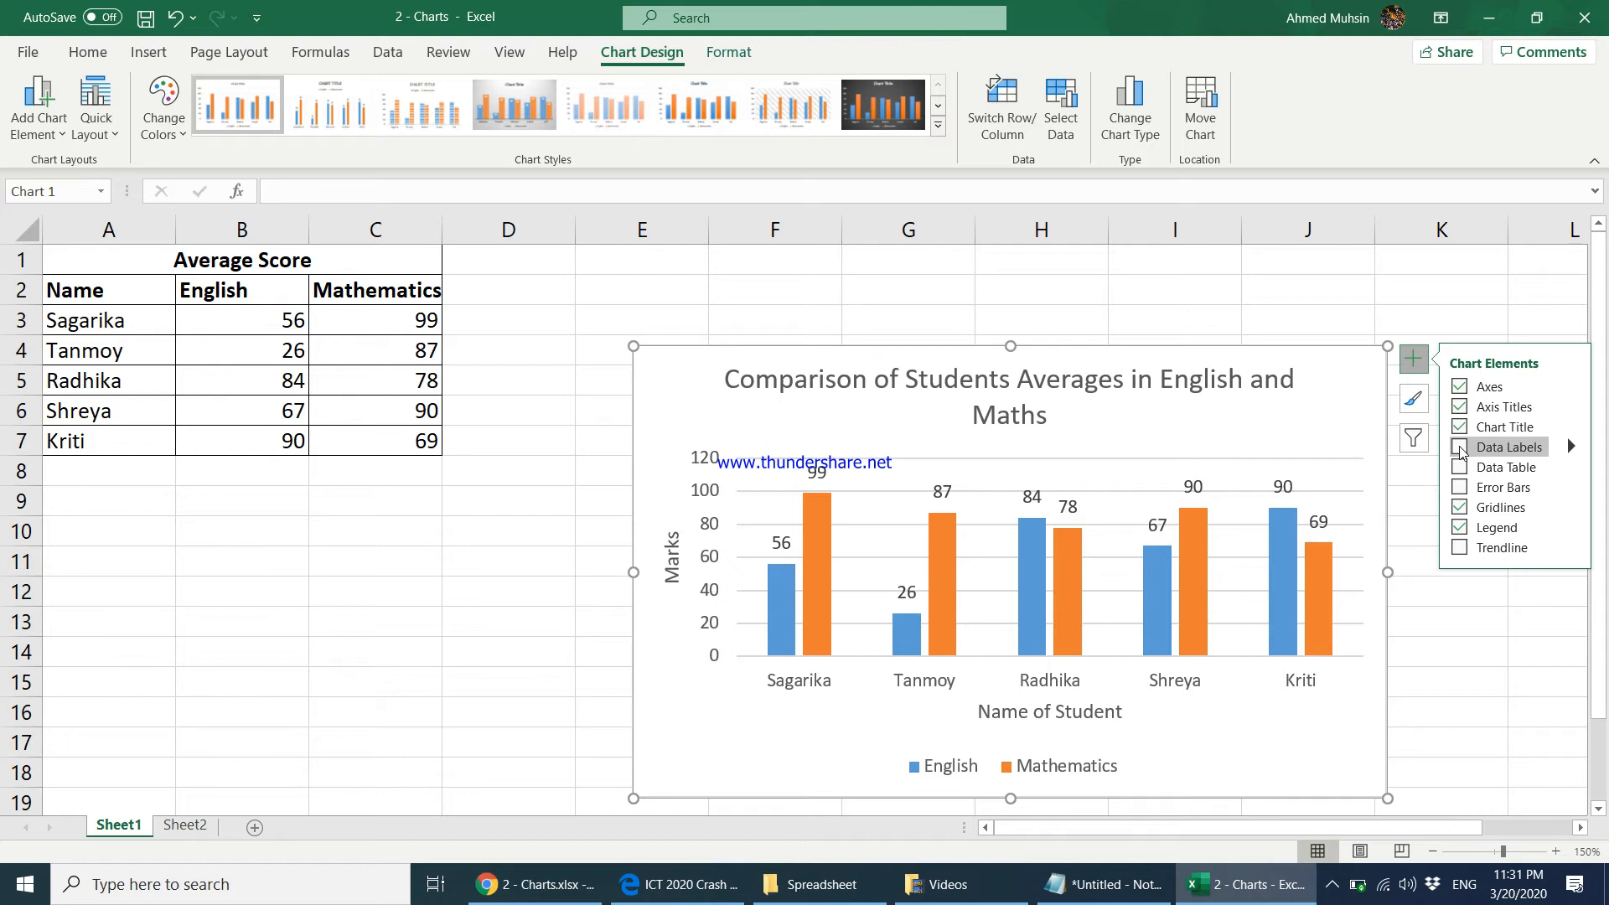
{"action": "left_click", "coordinate": [1288, 321]}
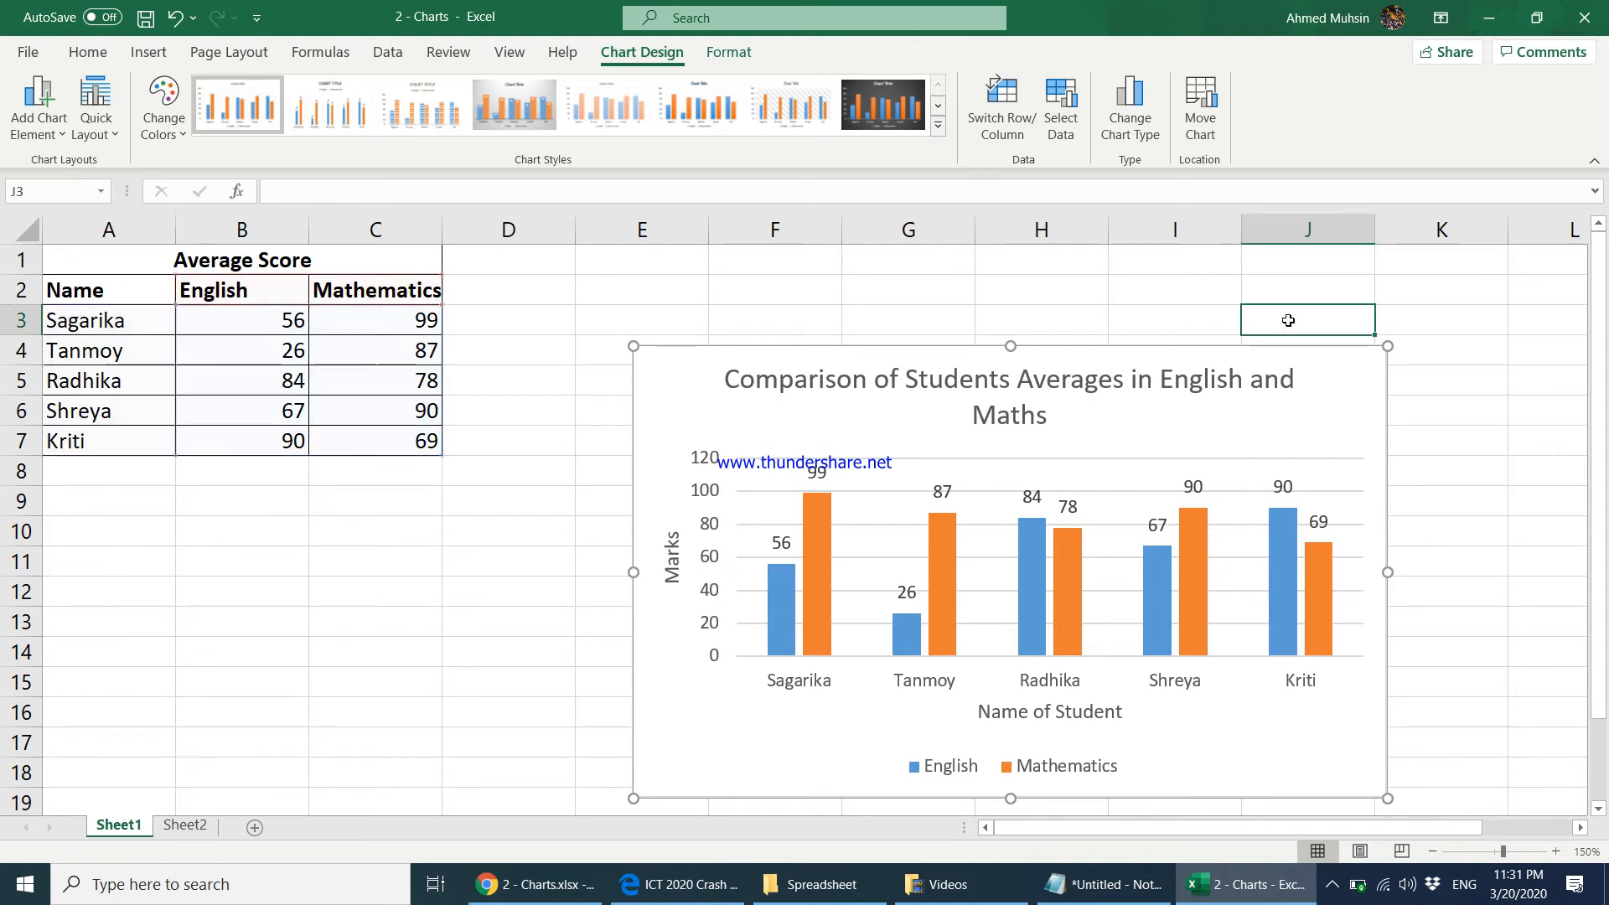
Make the whole title of the student scores chart bold and underlined, and deselect the chart.
{"action": "left_click", "coordinate": [1227, 413]}
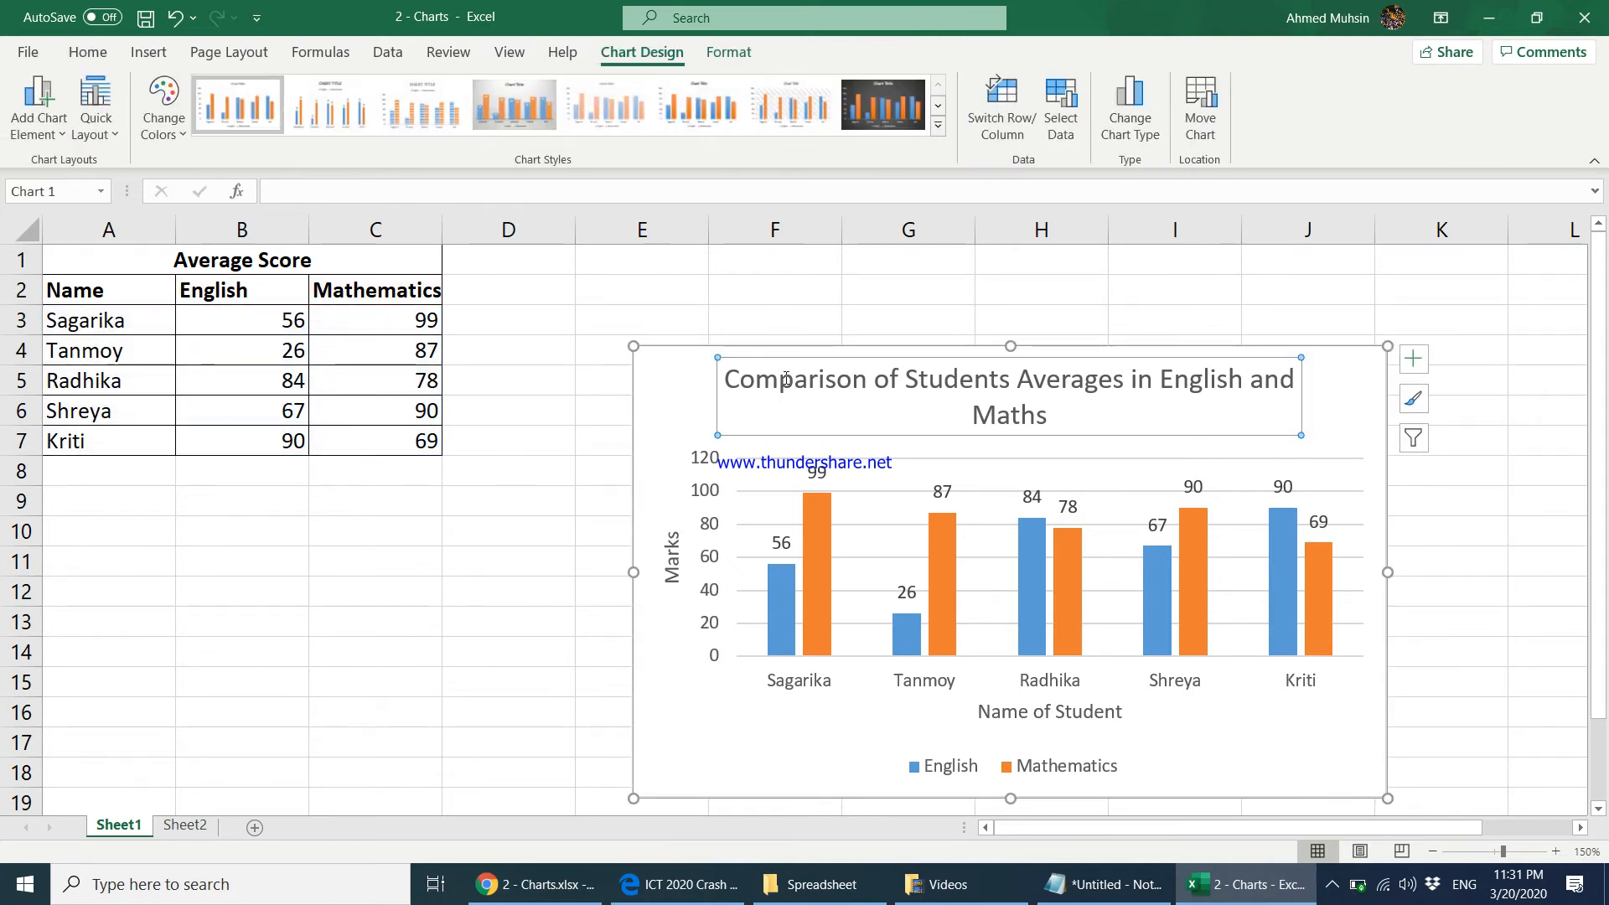
{"action": "triple_click", "coordinate": [1130, 425]}
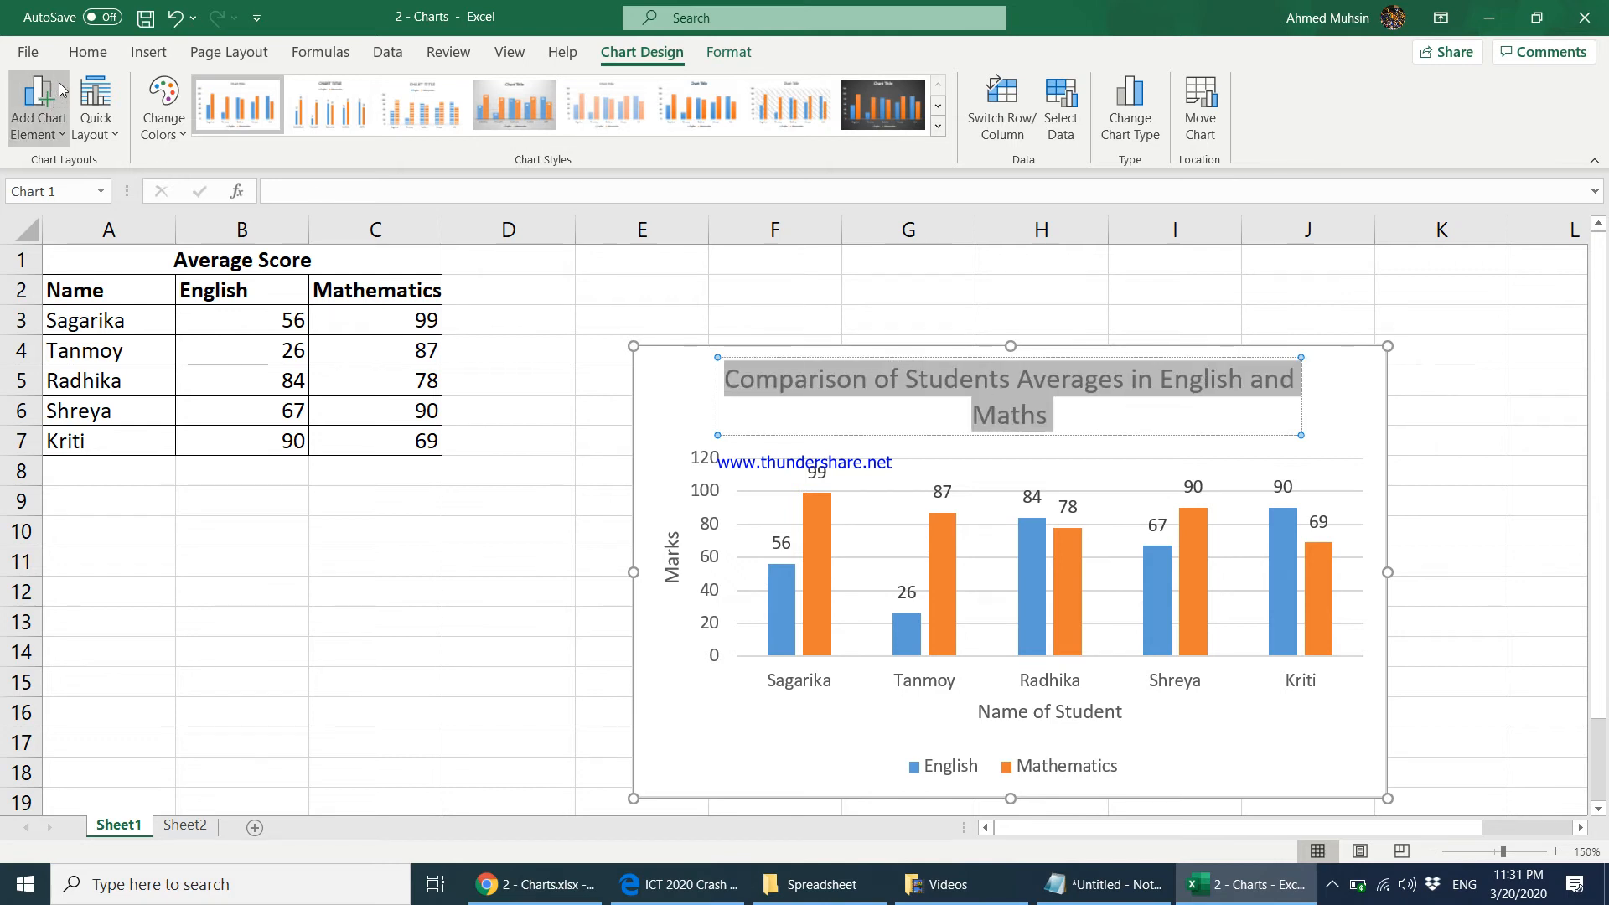
{"action": "left_click", "coordinate": [88, 52]}
{"action": "left_click", "coordinate": [192, 126]}
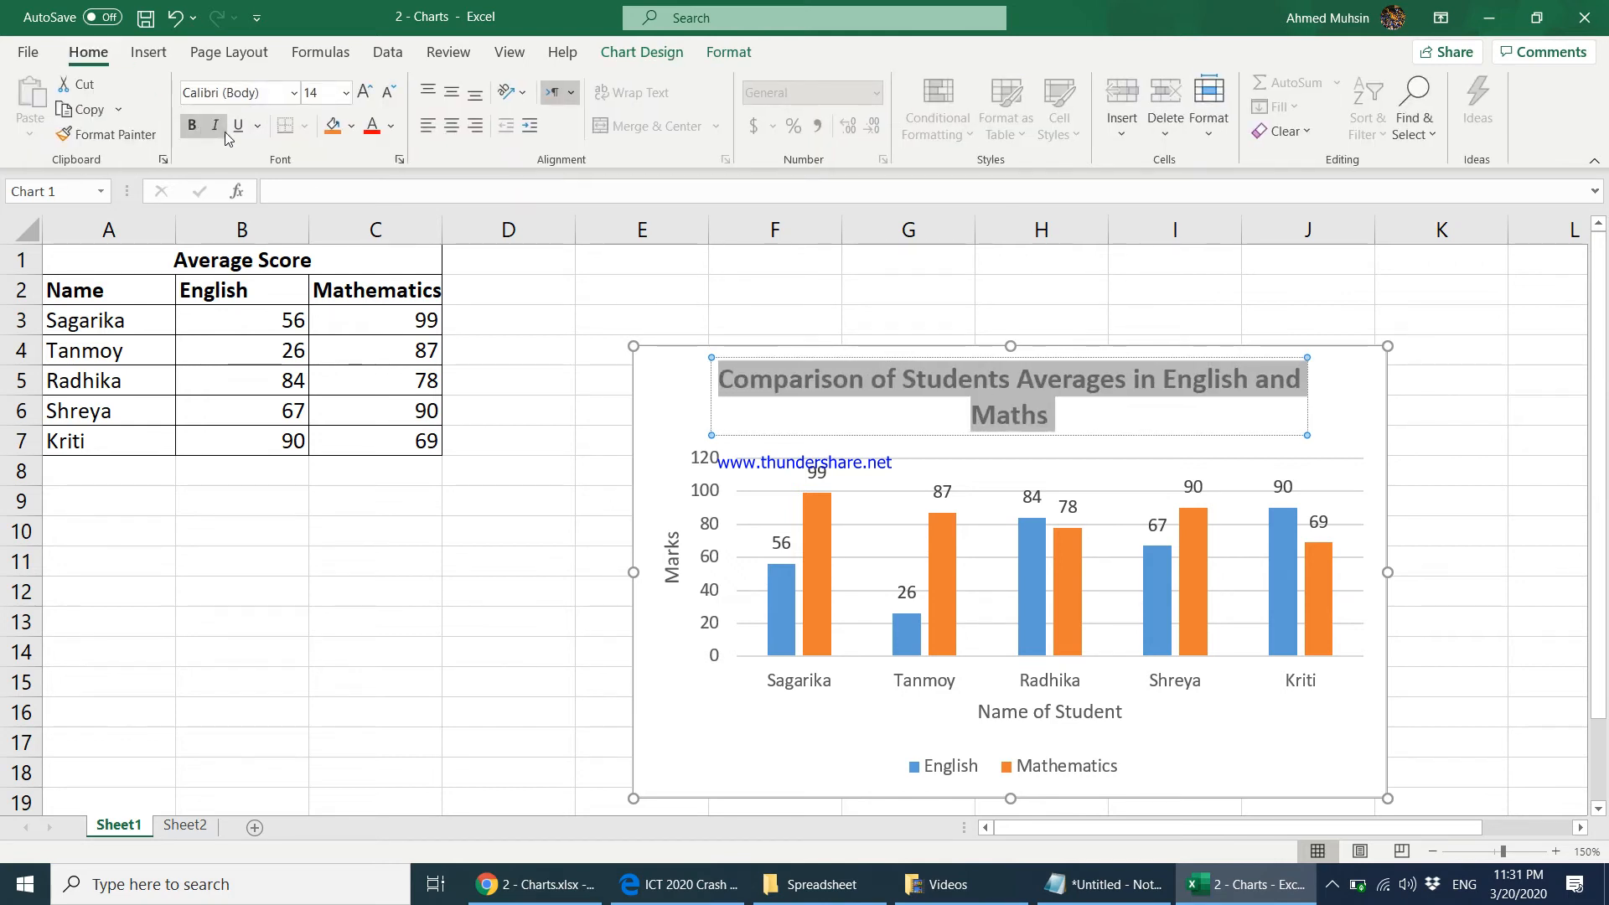
{"action": "left_click", "coordinate": [237, 126]}
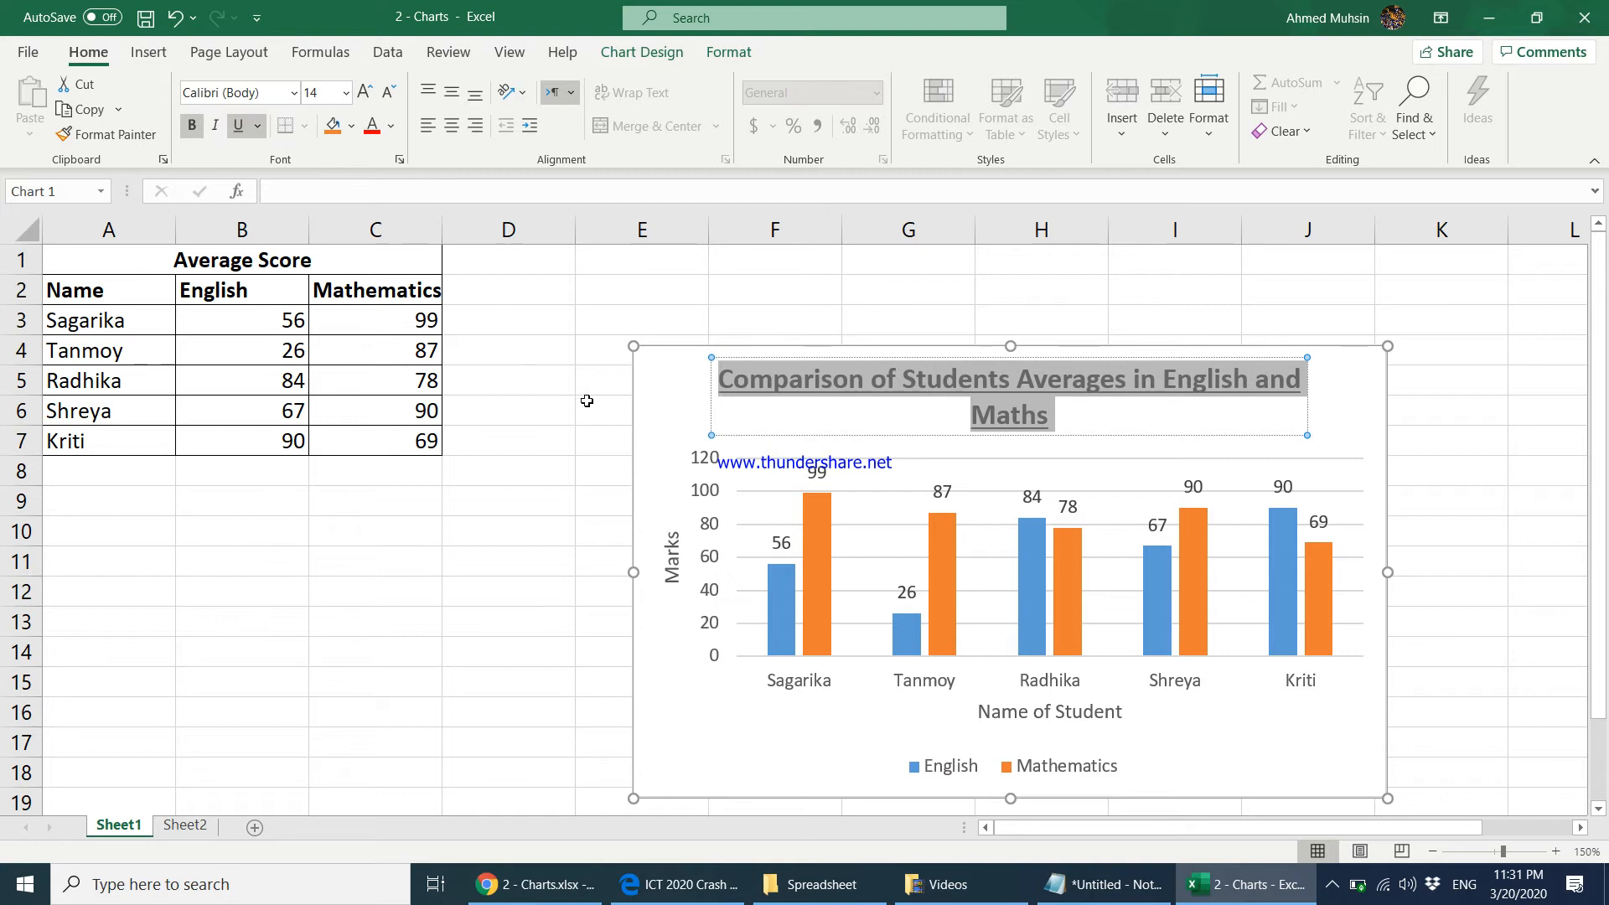
{"action": "left_click", "coordinate": [1300, 766]}
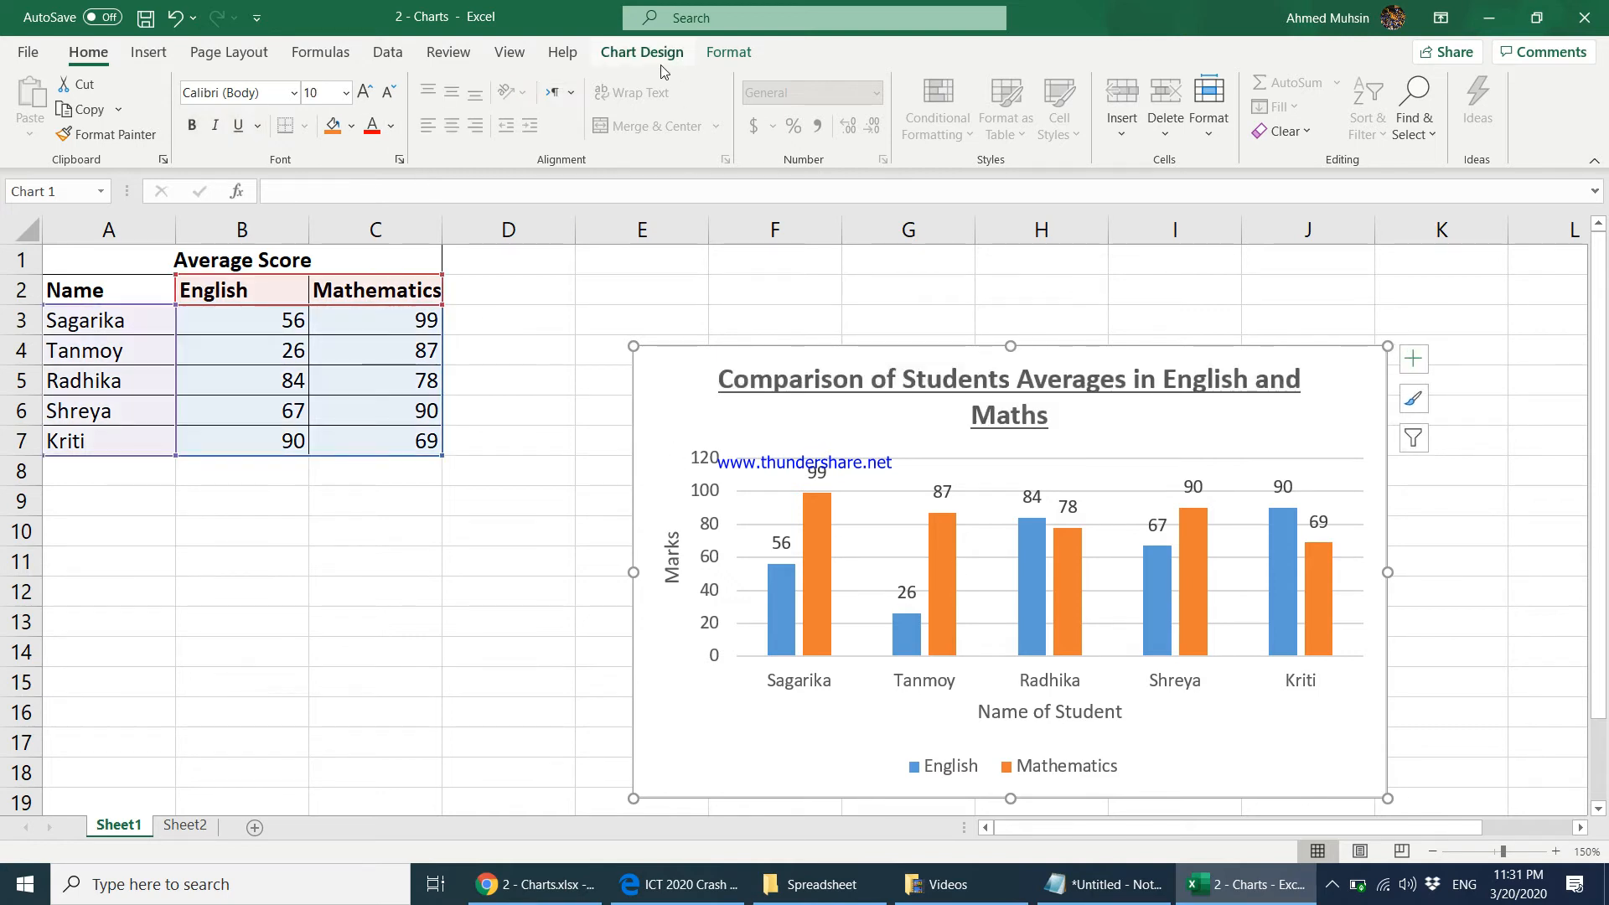
{"action": "left_click", "coordinate": [642, 52]}
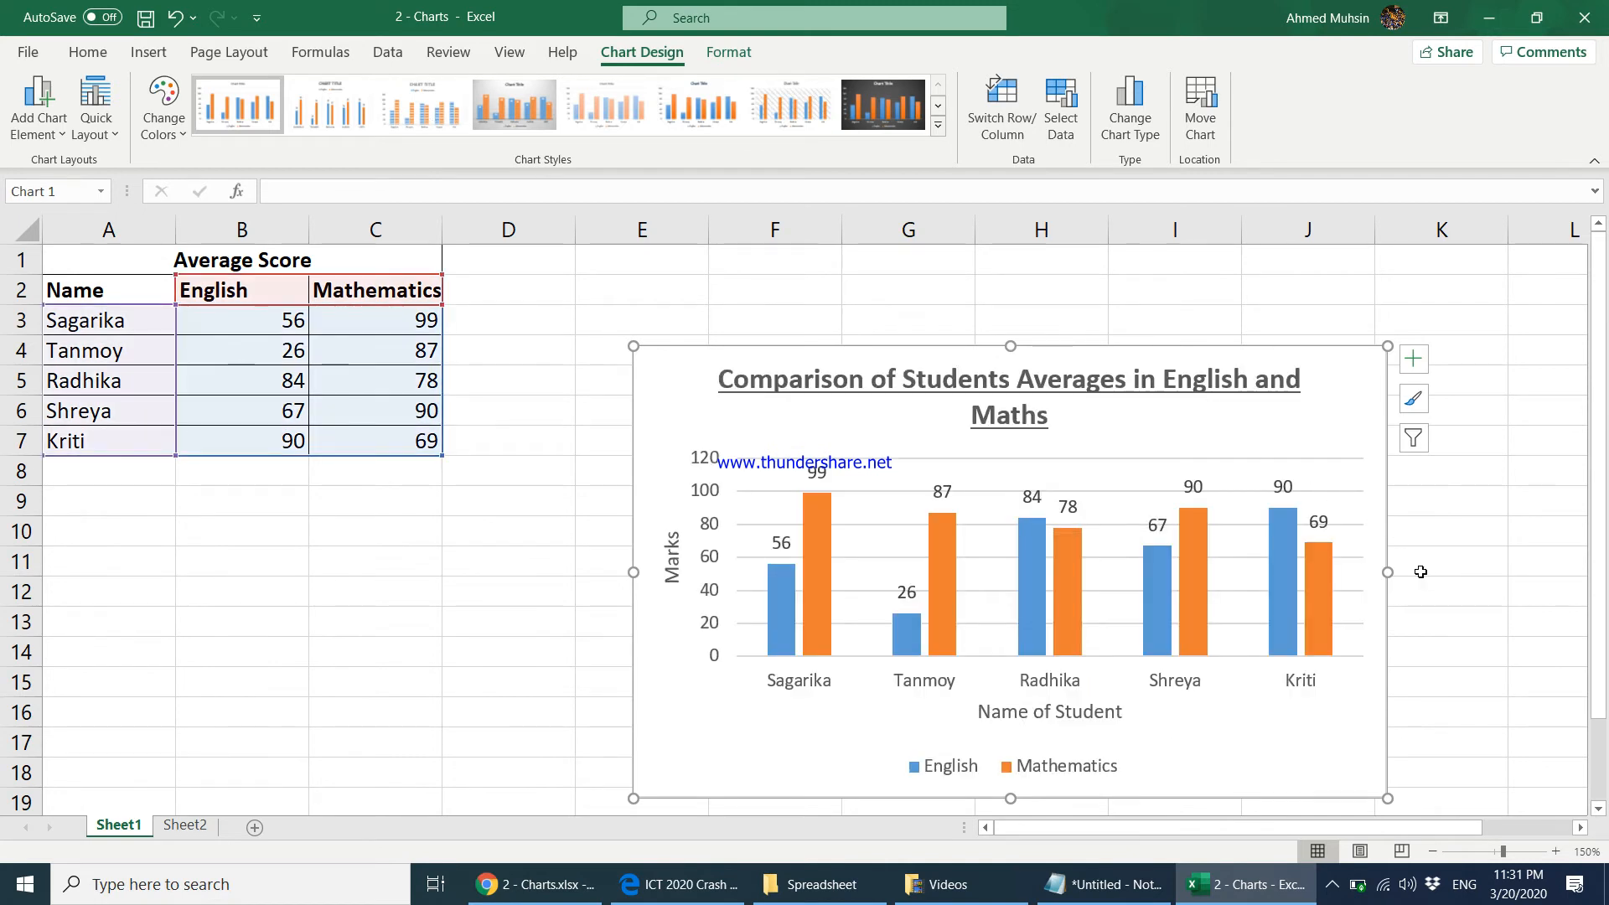
{"action": "left_click", "coordinate": [1447, 554]}
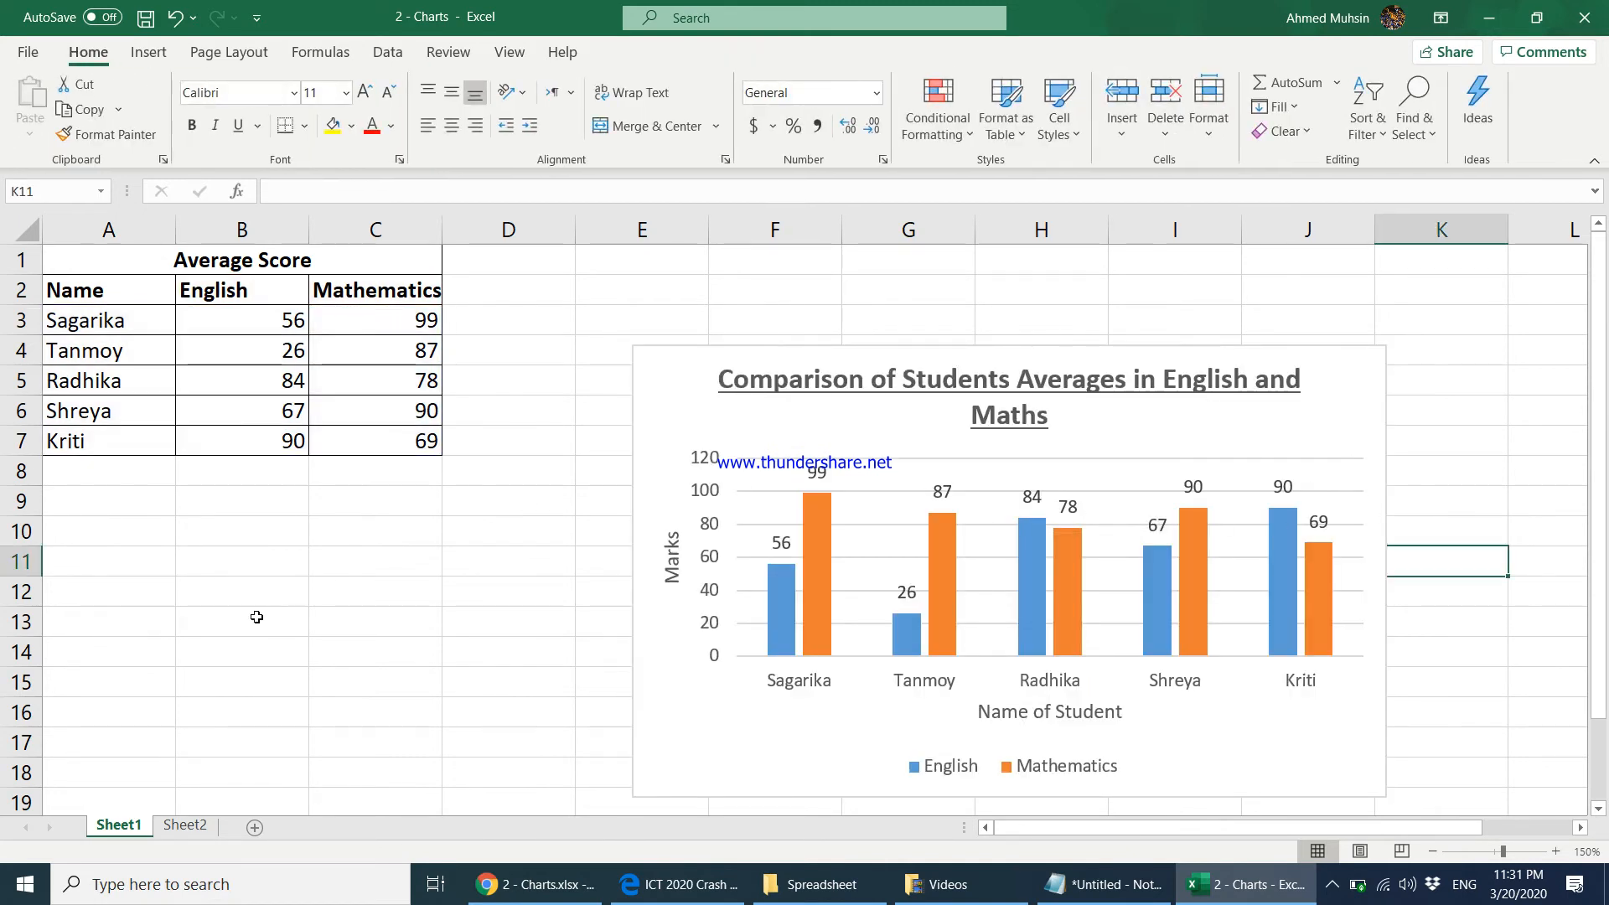
{"action": "left_click", "coordinate": [318, 673]}
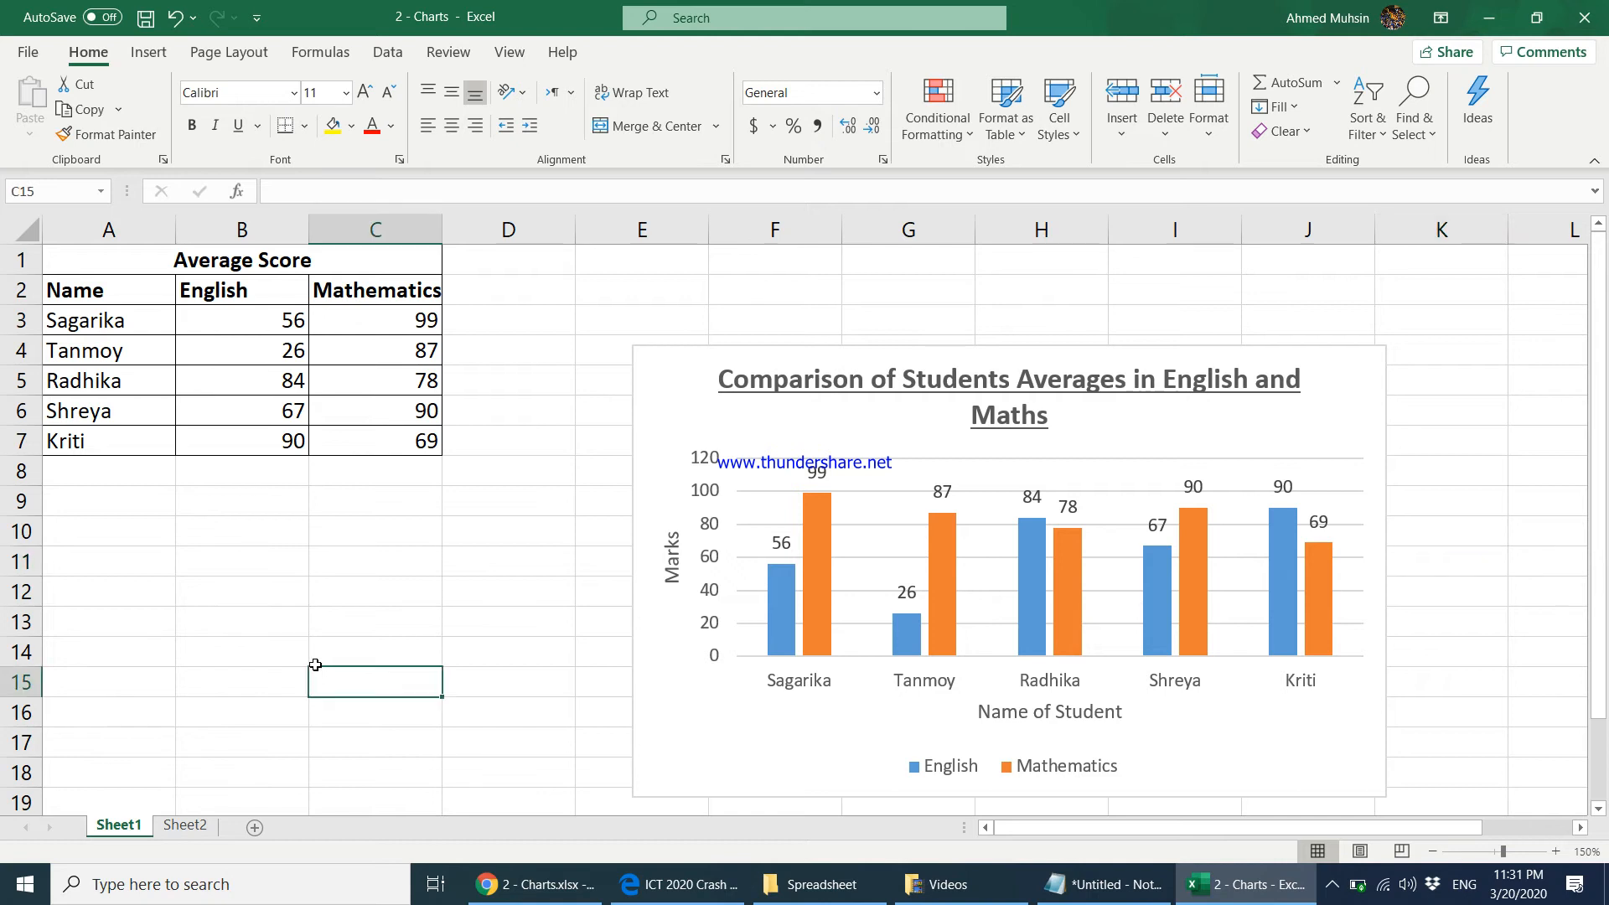
Switch to Sheet2 and examine the car sales table: its title, the car models, and the Jan, Feb and Mar figures.
{"action": "left_click", "coordinate": [185, 825]}
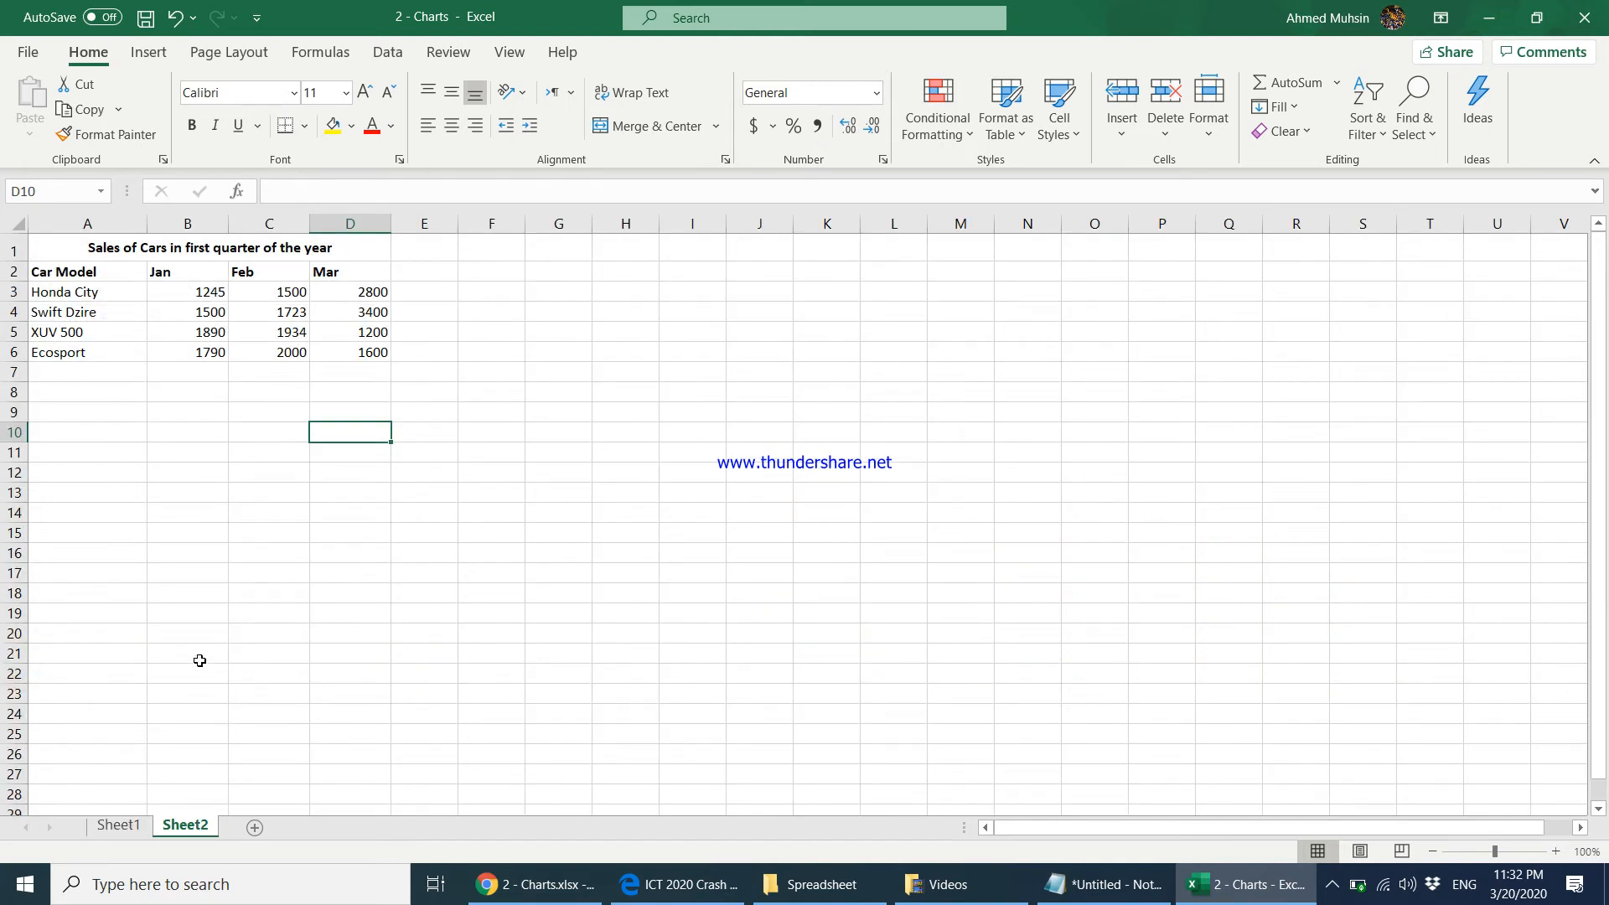
{"action": "left_click", "coordinate": [89, 258]}
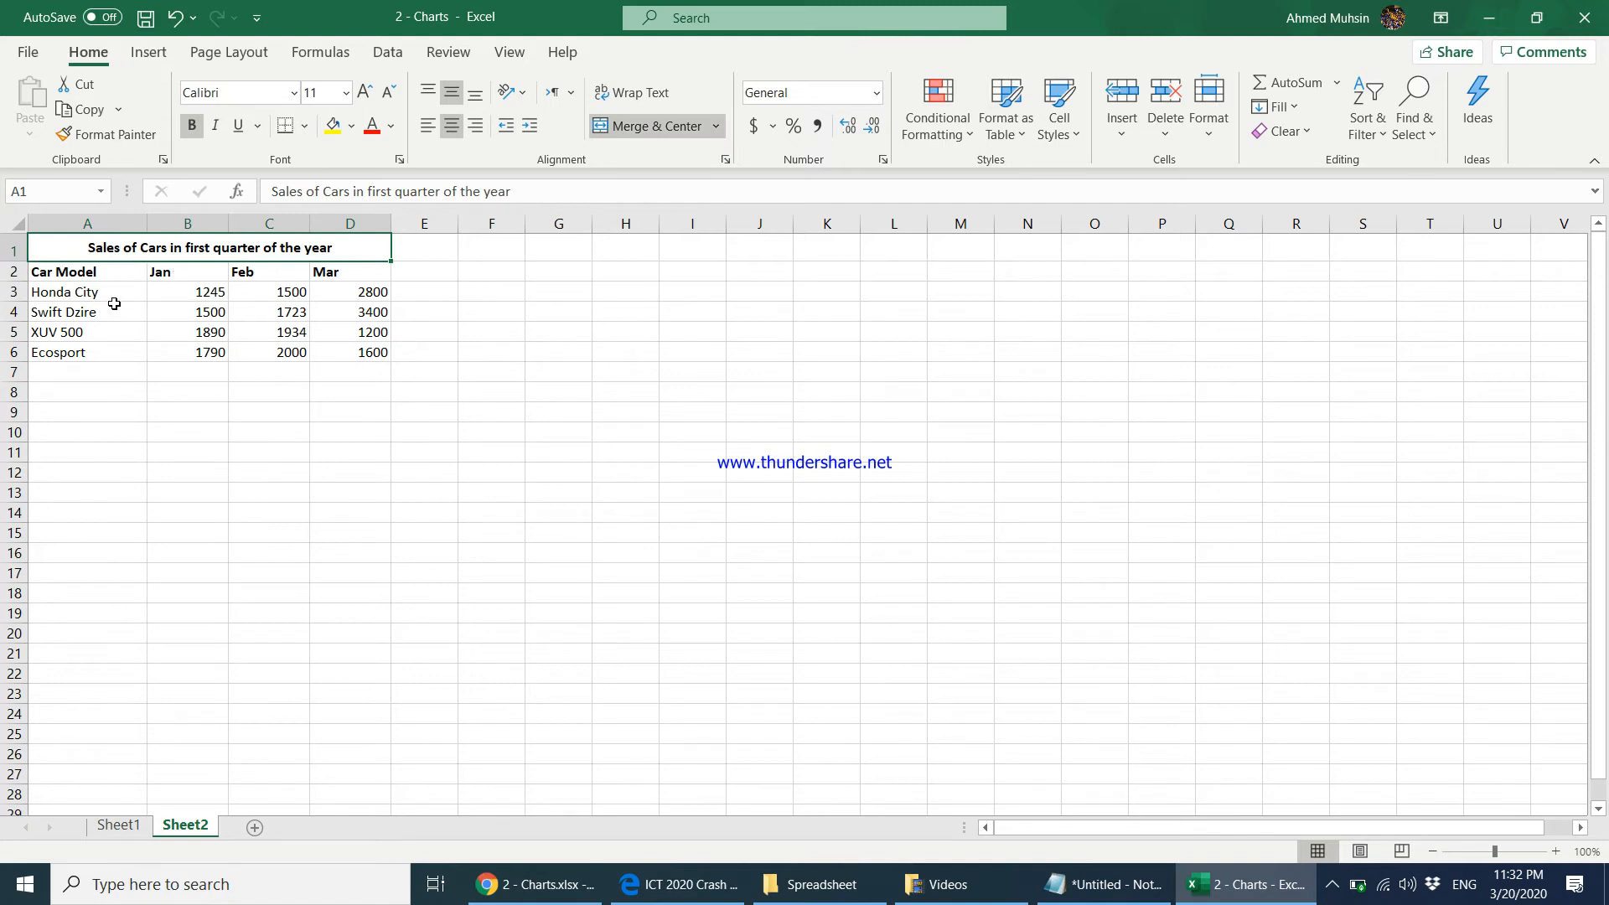
{"action": "left_click_drag", "start_coordinate": [114, 304], "coordinate": [119, 351]}
{"action": "left_click_drag", "start_coordinate": [198, 292], "coordinate": [200, 352]}
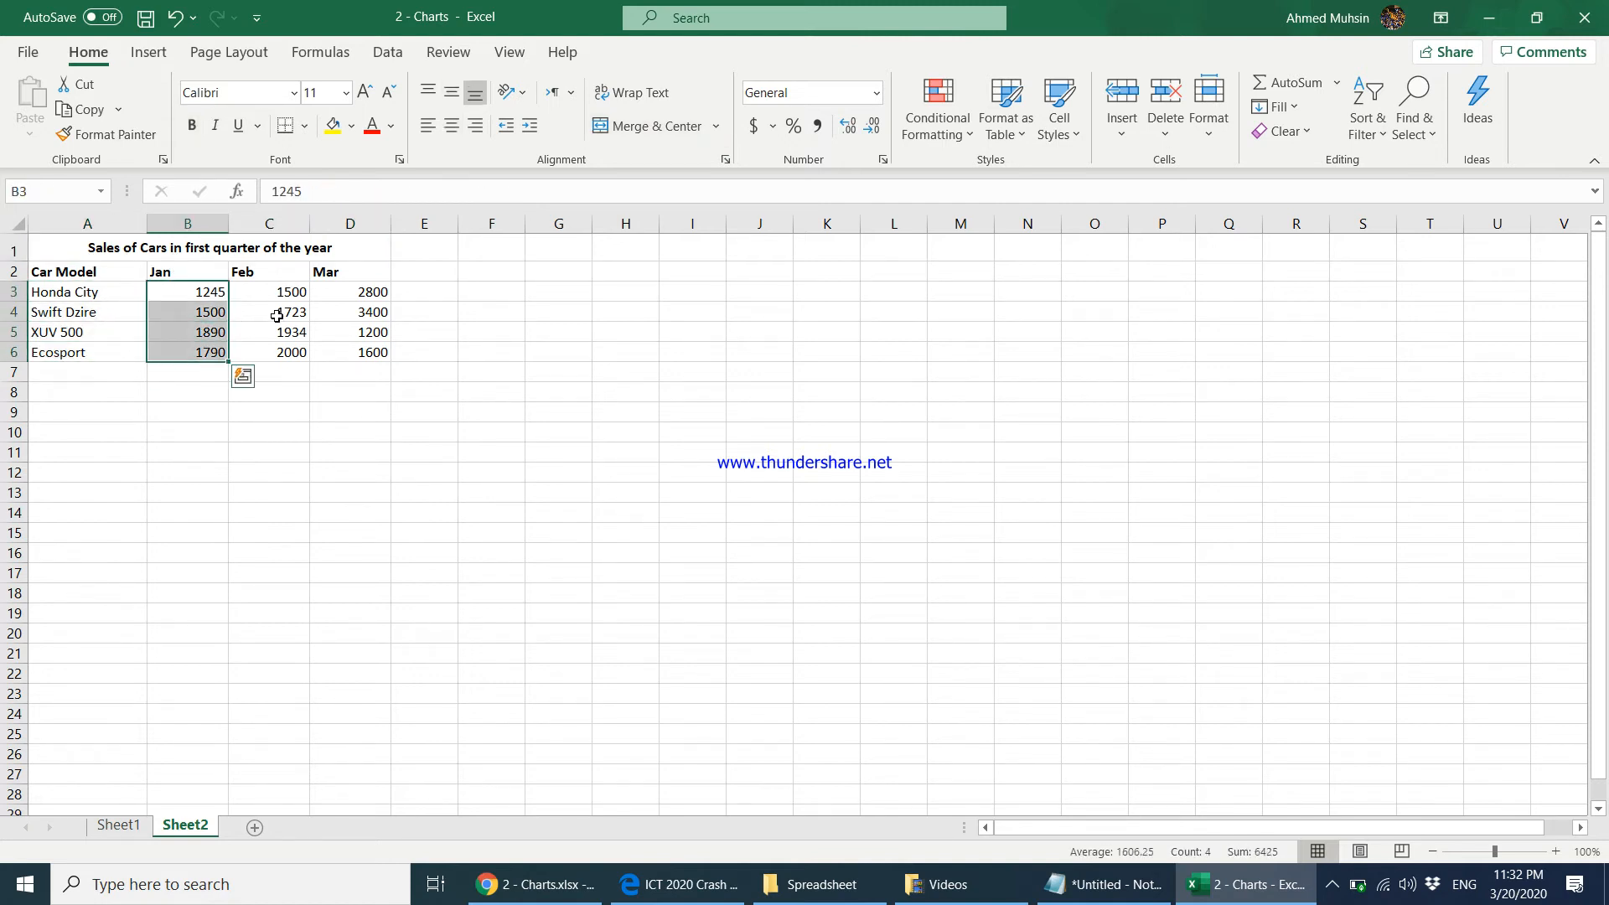
{"action": "left_click_drag", "start_coordinate": [277, 293], "coordinate": [281, 352]}
{"action": "left_click_drag", "start_coordinate": [369, 290], "coordinate": [379, 359]}
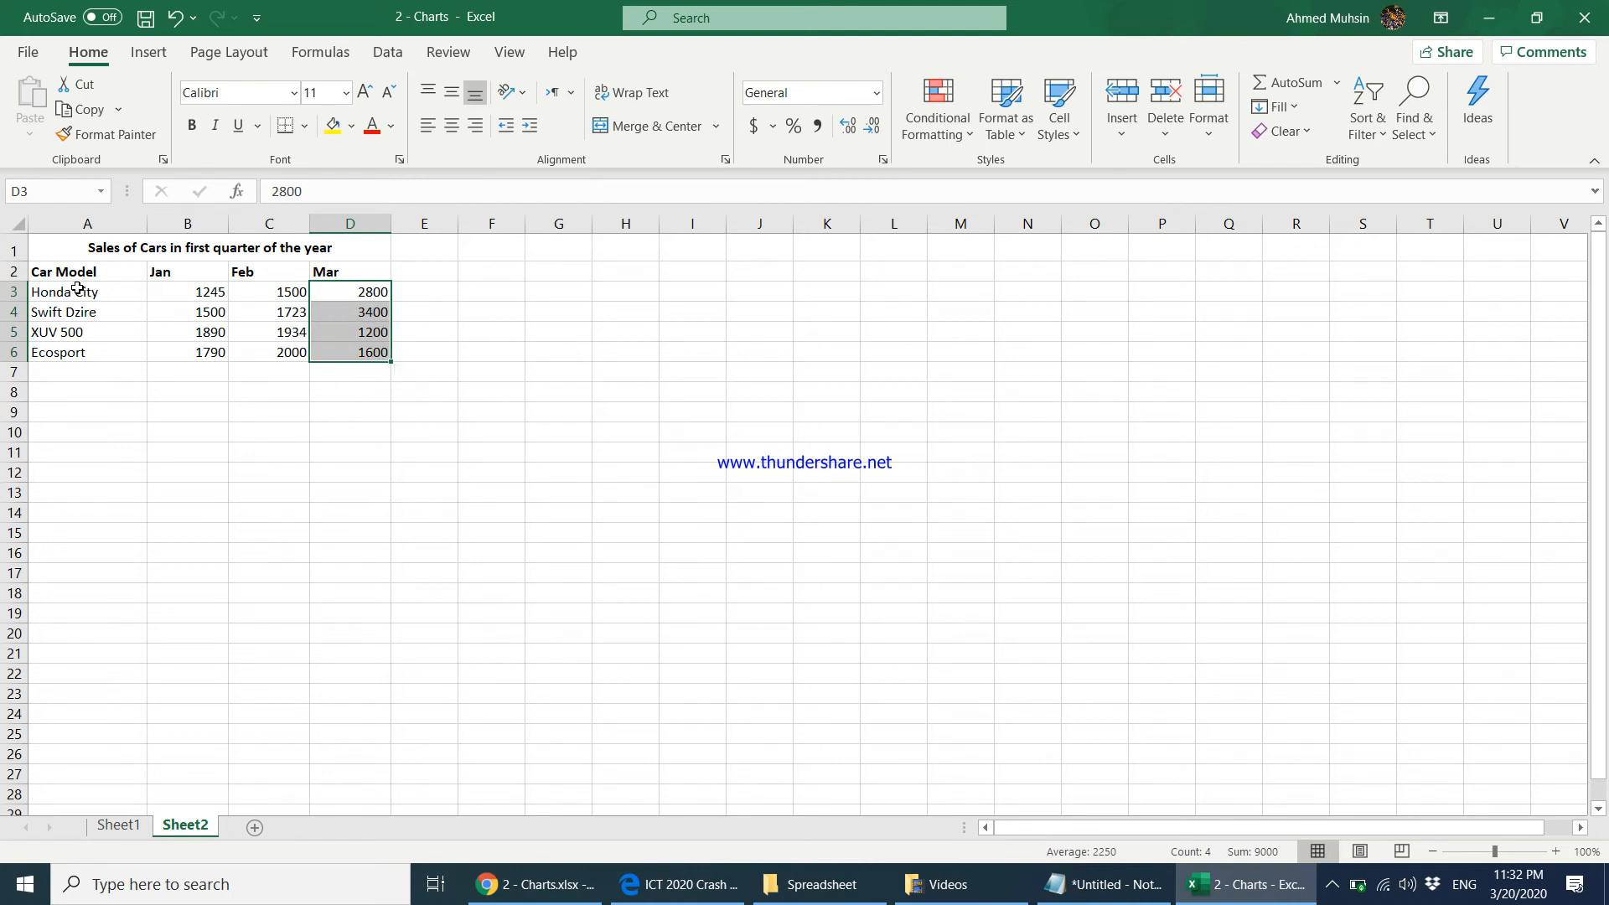
Insert the recommended Clustered Column chart from the car sales range A1:D6.
{"action": "left_click_drag", "start_coordinate": [72, 257], "coordinate": [339, 353]}
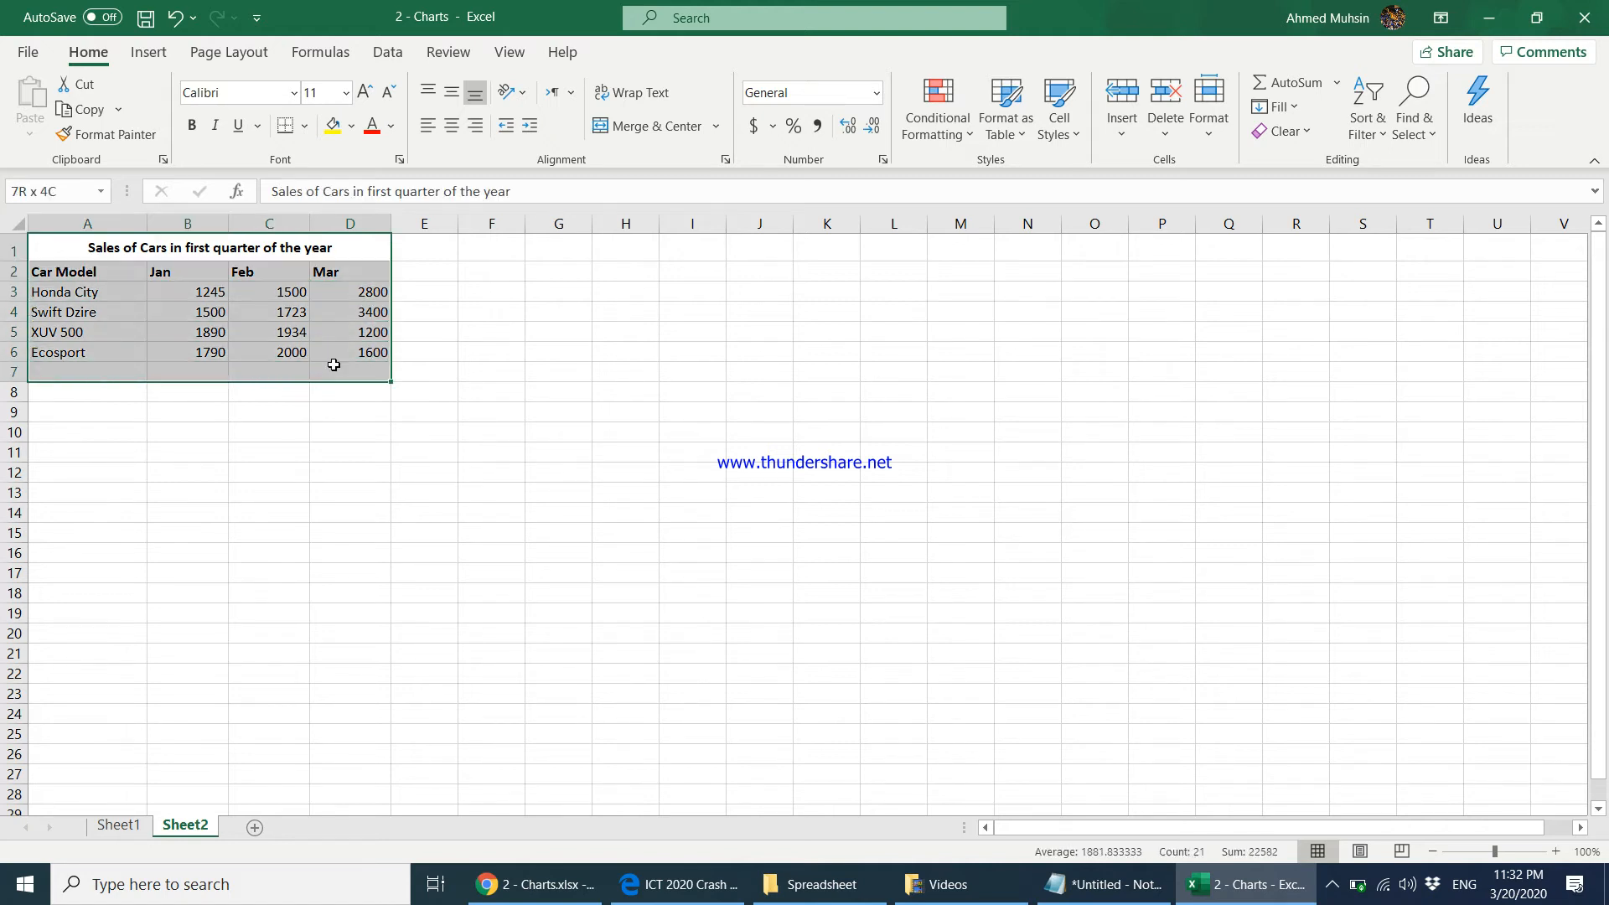
{"action": "left_click", "coordinate": [149, 55]}
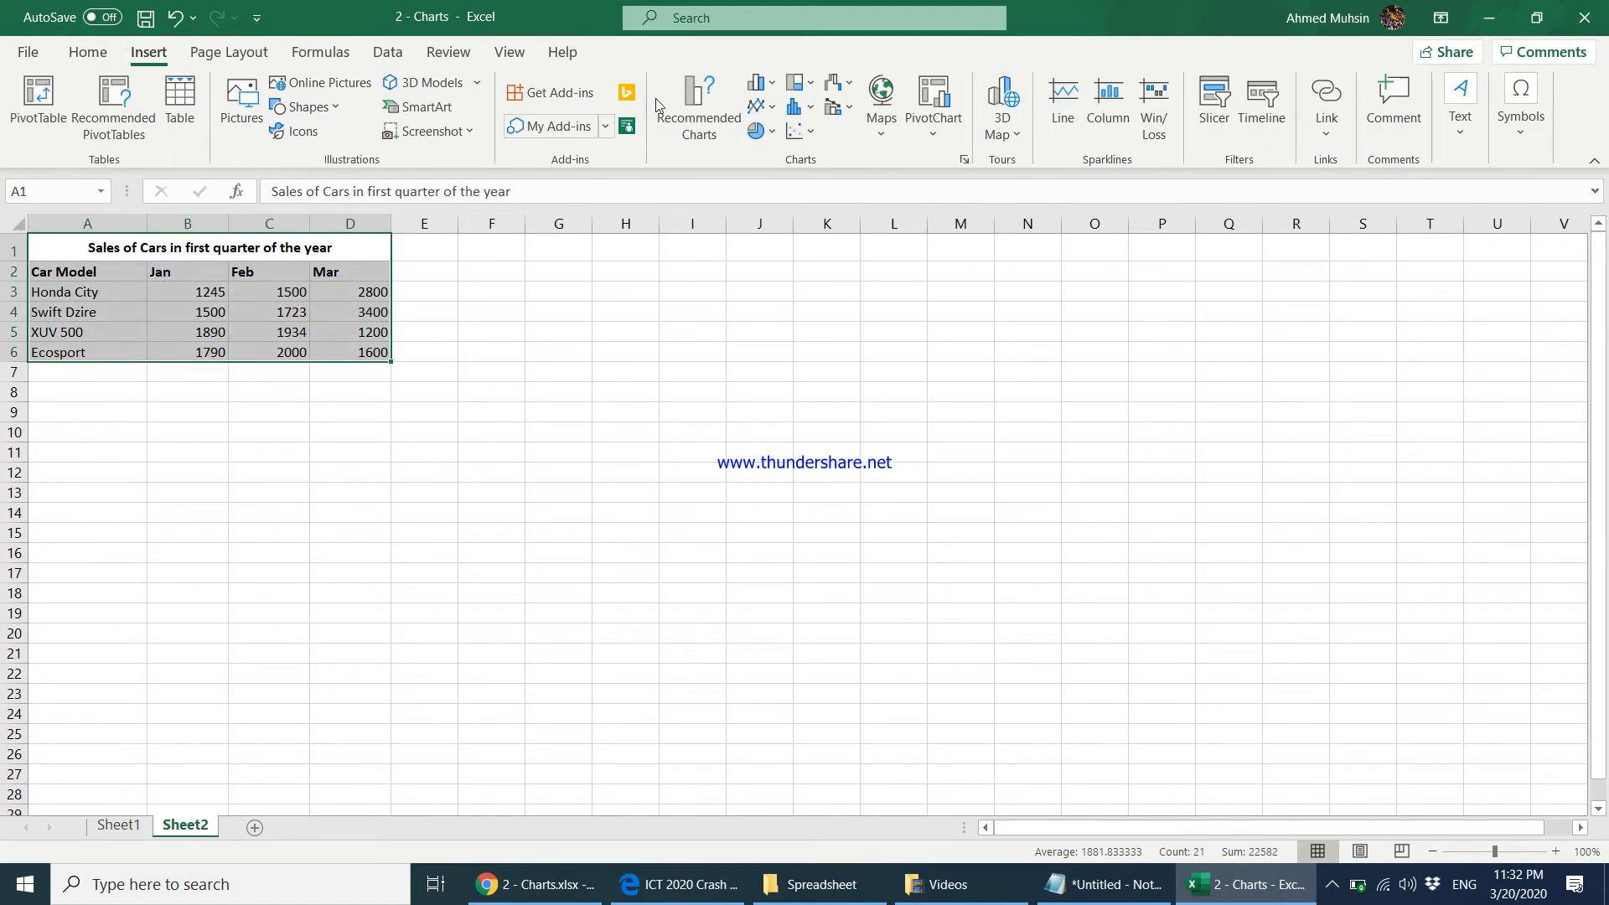
{"action": "left_click", "coordinate": [693, 112]}
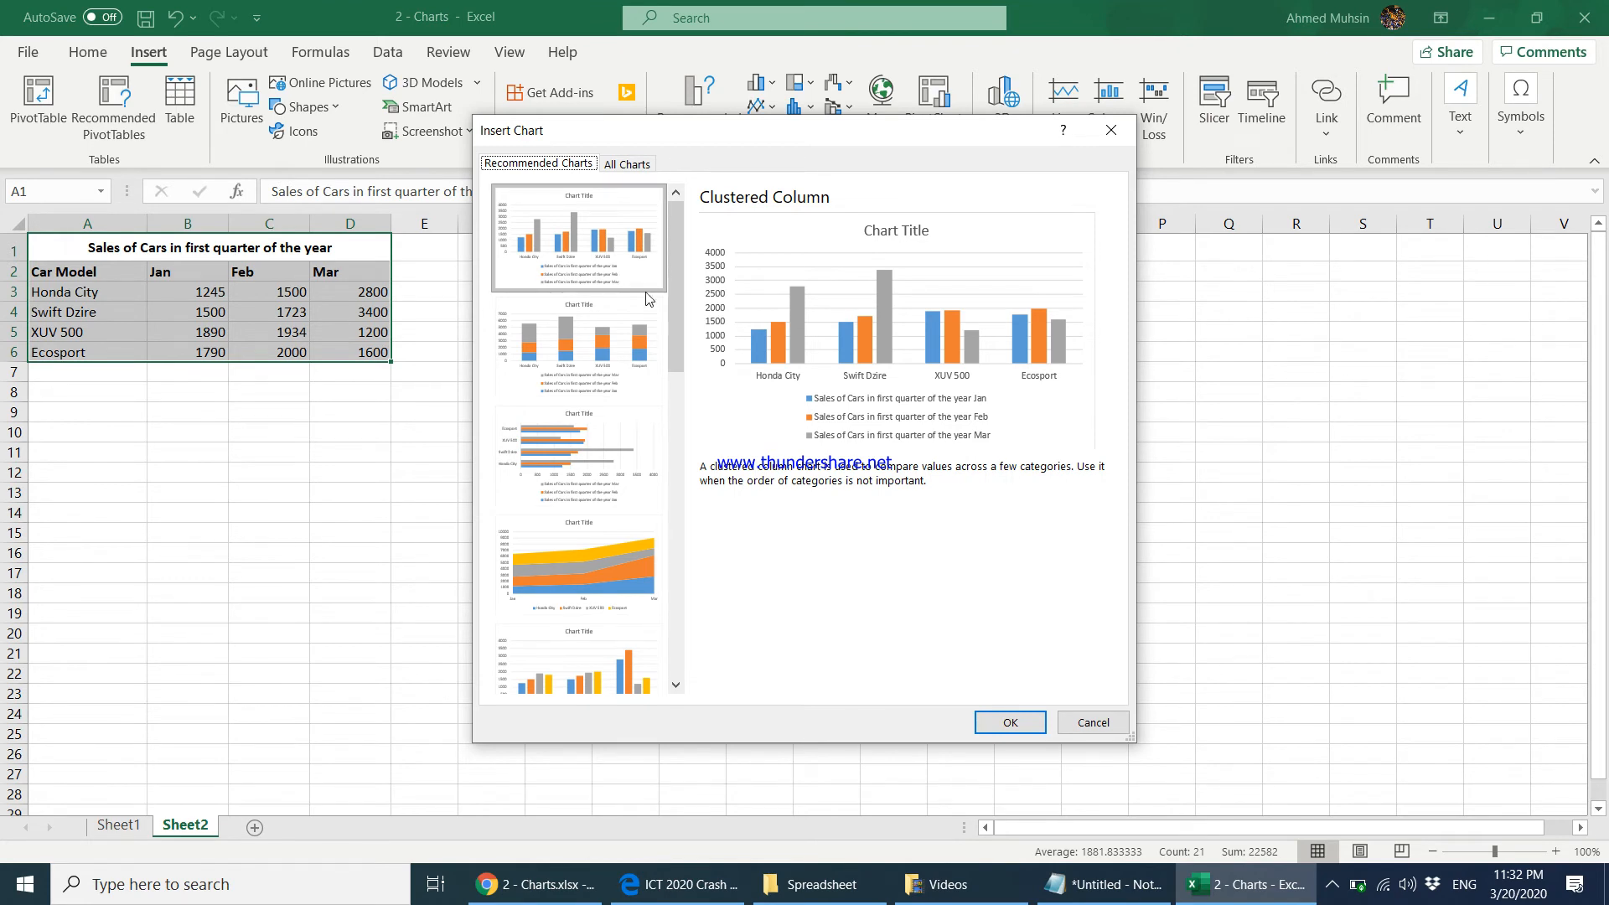
{"action": "left_click", "coordinate": [1009, 722]}
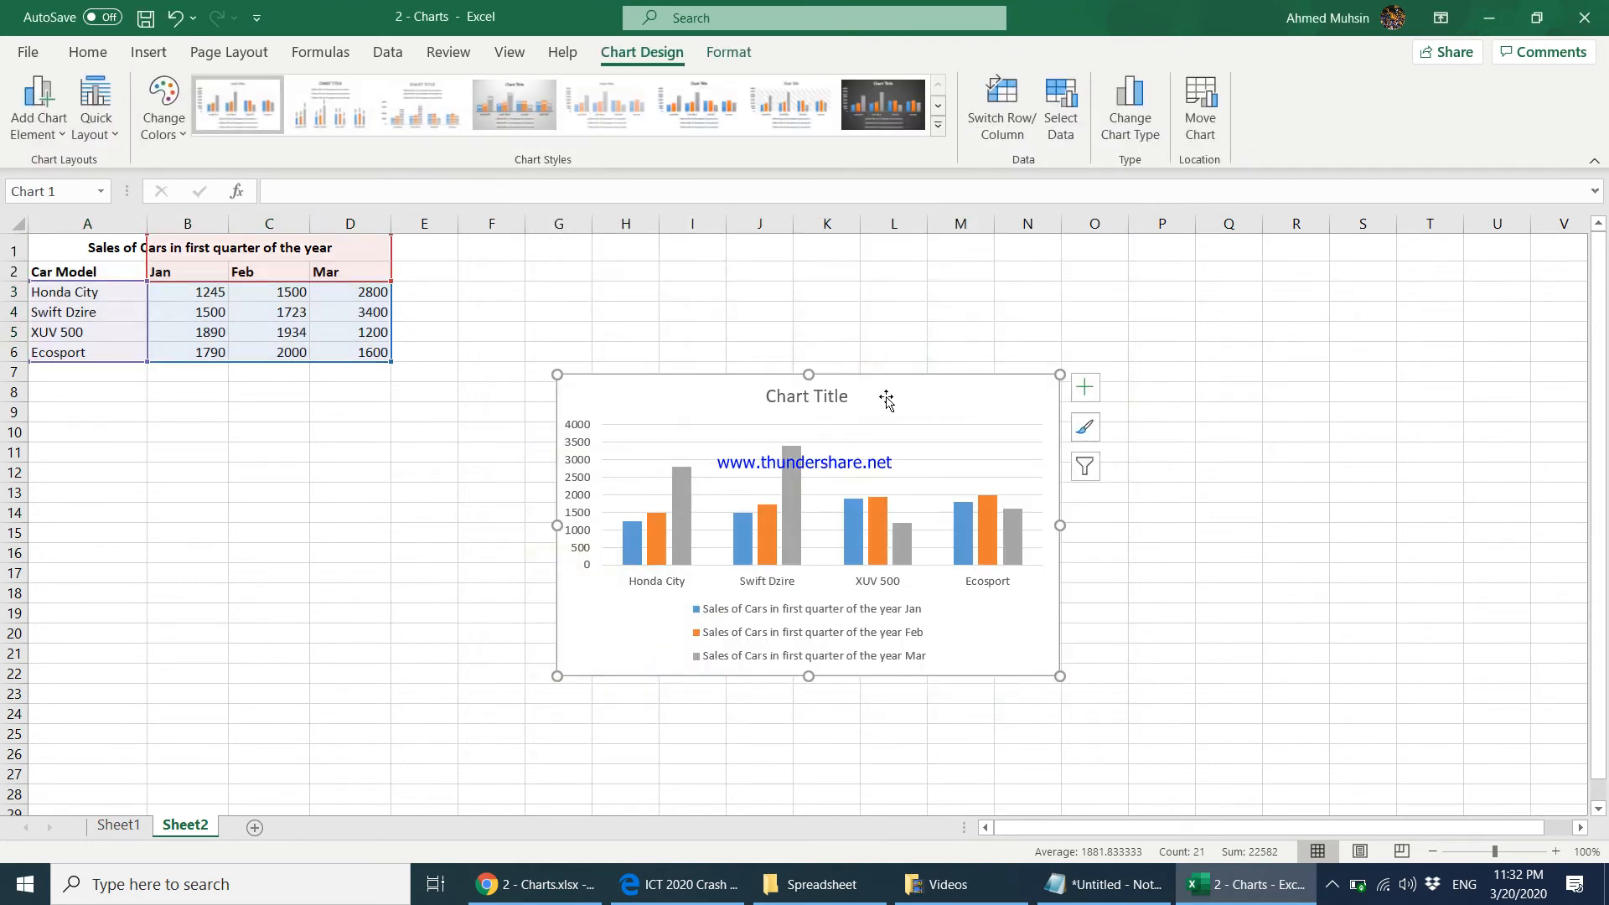
Replace the car sales chart's title with the text copied from cell A1, "Sales of Cars in first quarter of the year".
{"action": "left_click", "coordinate": [833, 401]}
{"action": "left_click", "coordinate": [786, 395]}
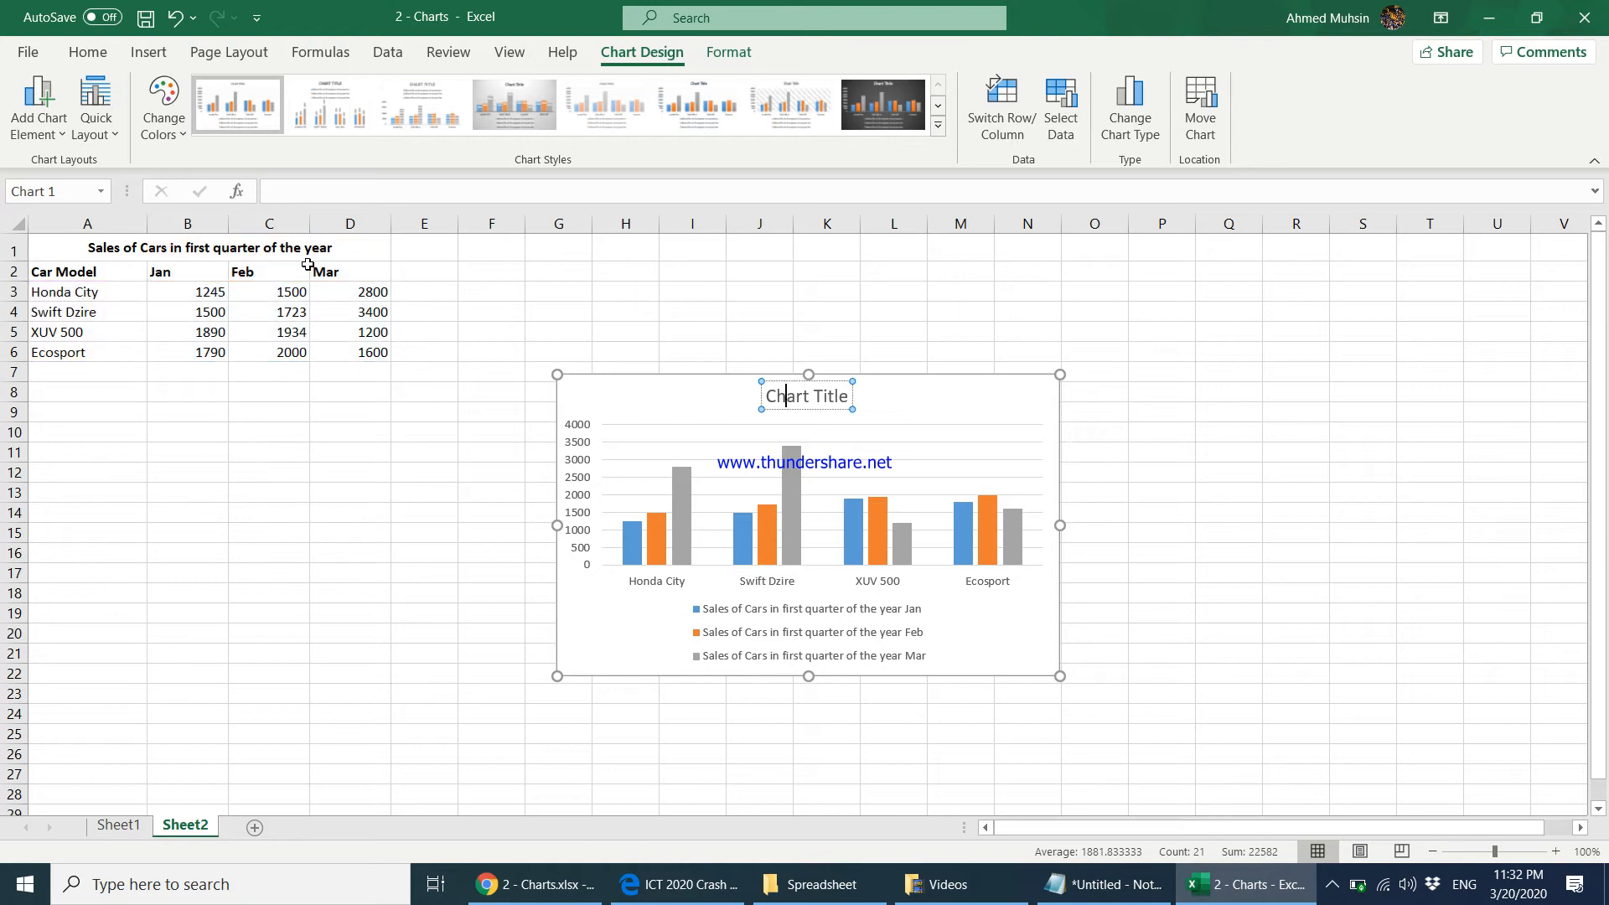
{"action": "left_click", "coordinate": [218, 249]}
{"action": "double_click", "coordinate": [161, 248]}
{"action": "triple_click", "coordinate": [161, 247]}
{"action": "key", "text": "ctrl+c"}
{"action": "left_click", "coordinate": [822, 404]}
{"action": "left_click_drag", "start_coordinate": [766, 395], "coordinate": [848, 396]}
{"action": "key", "text": "ctrl+v"}
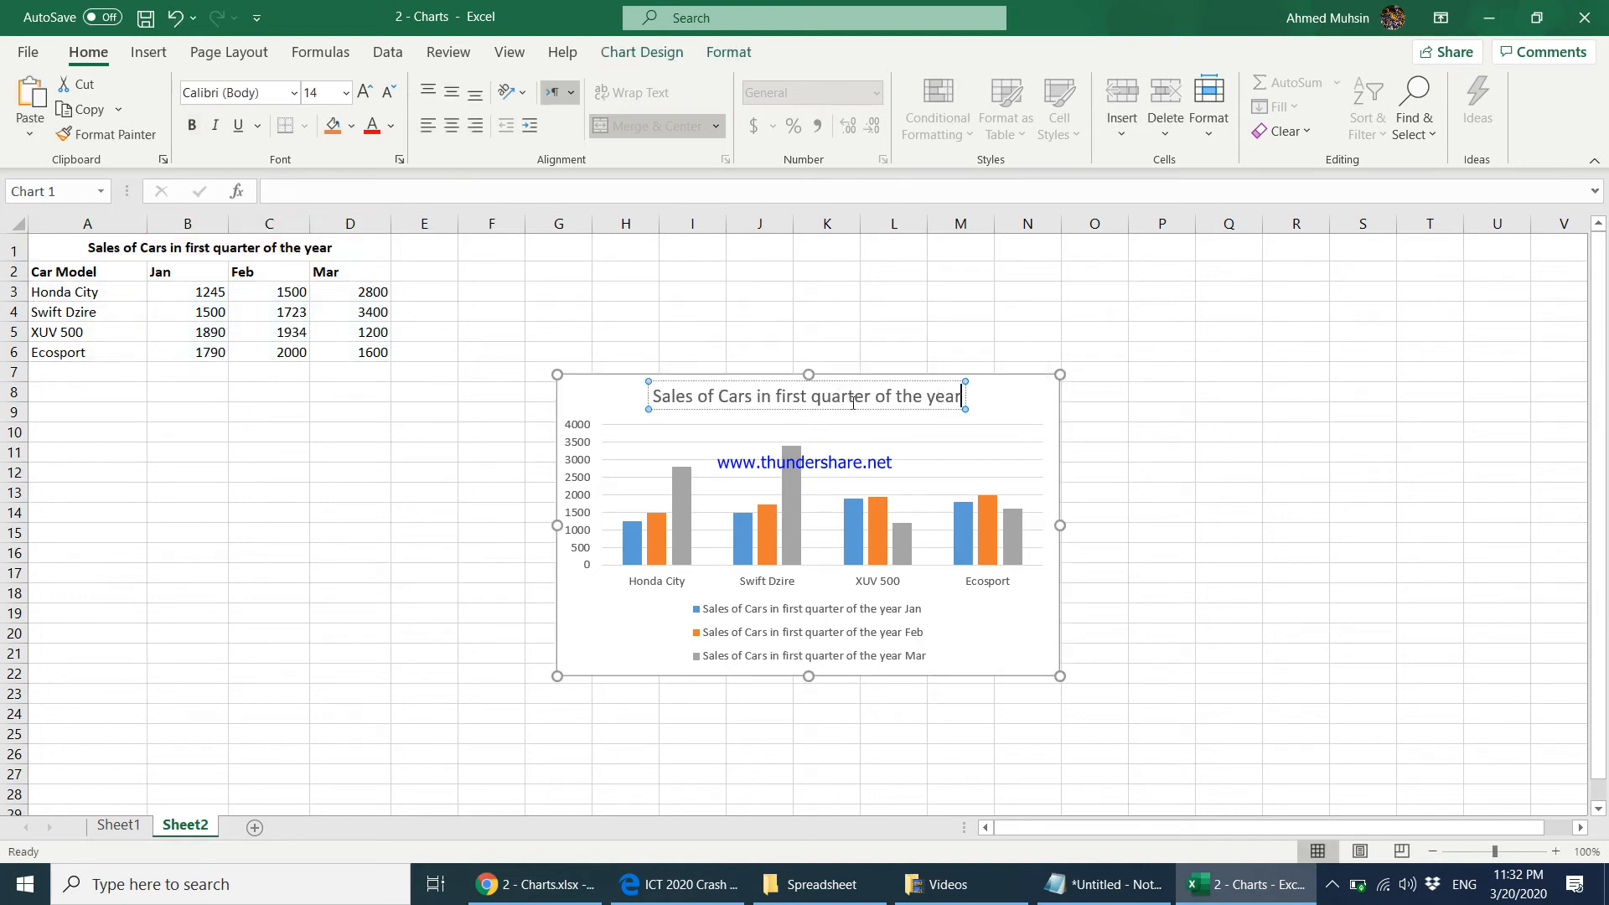
Add axis titles to the car sales chart and set the horizontal one to "Car Model".
{"action": "left_click", "coordinate": [910, 620]}
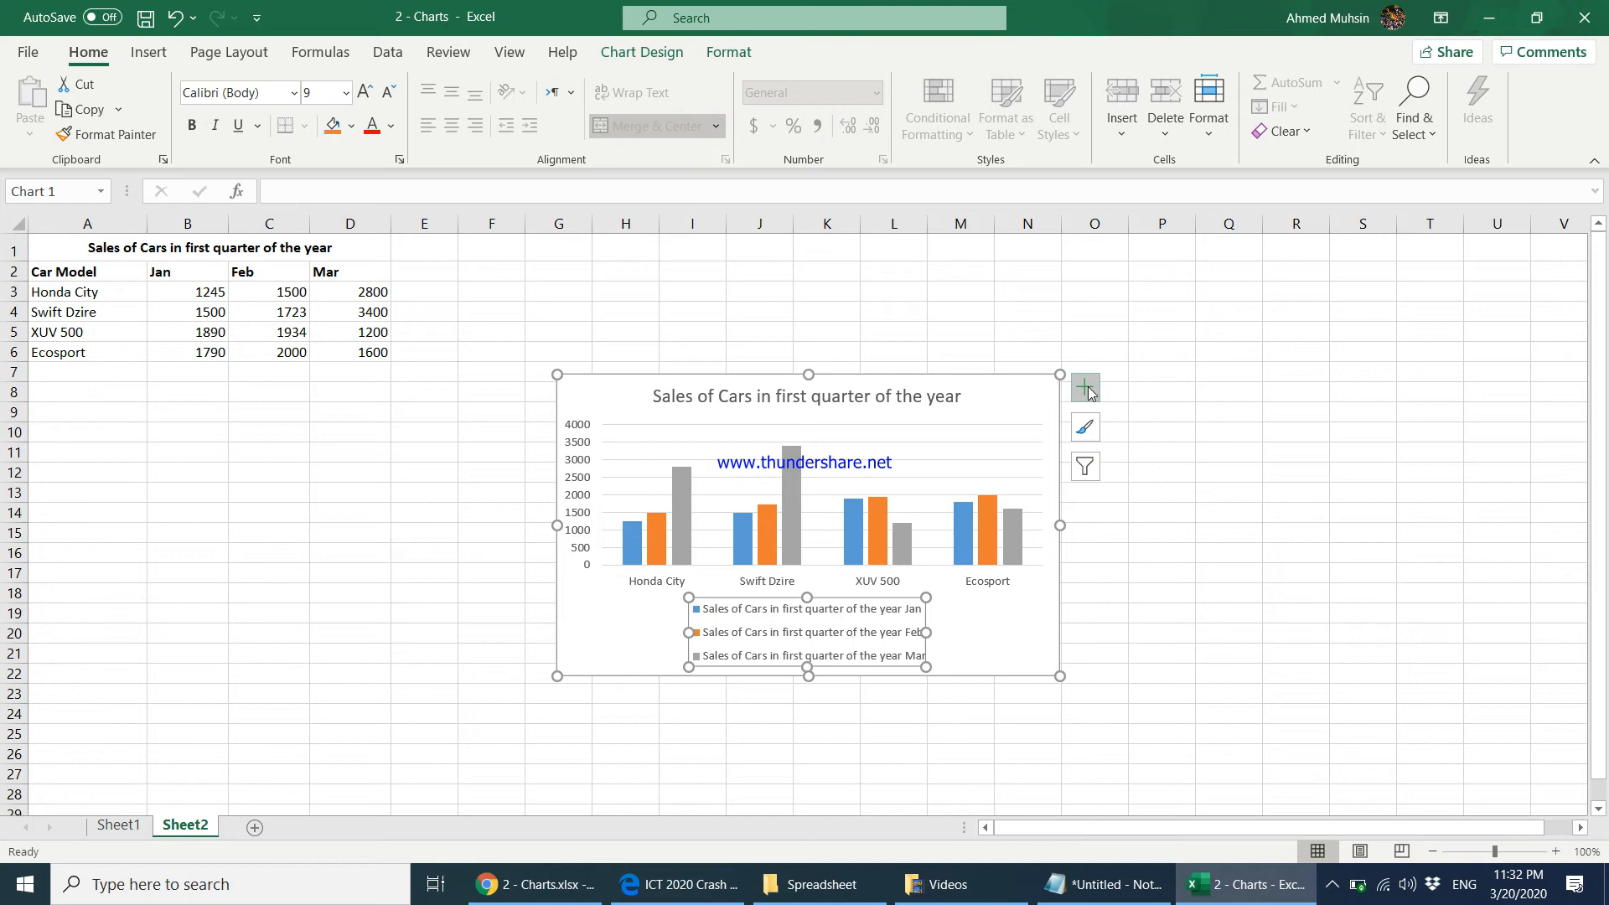
{"action": "left_click", "coordinate": [1089, 393]}
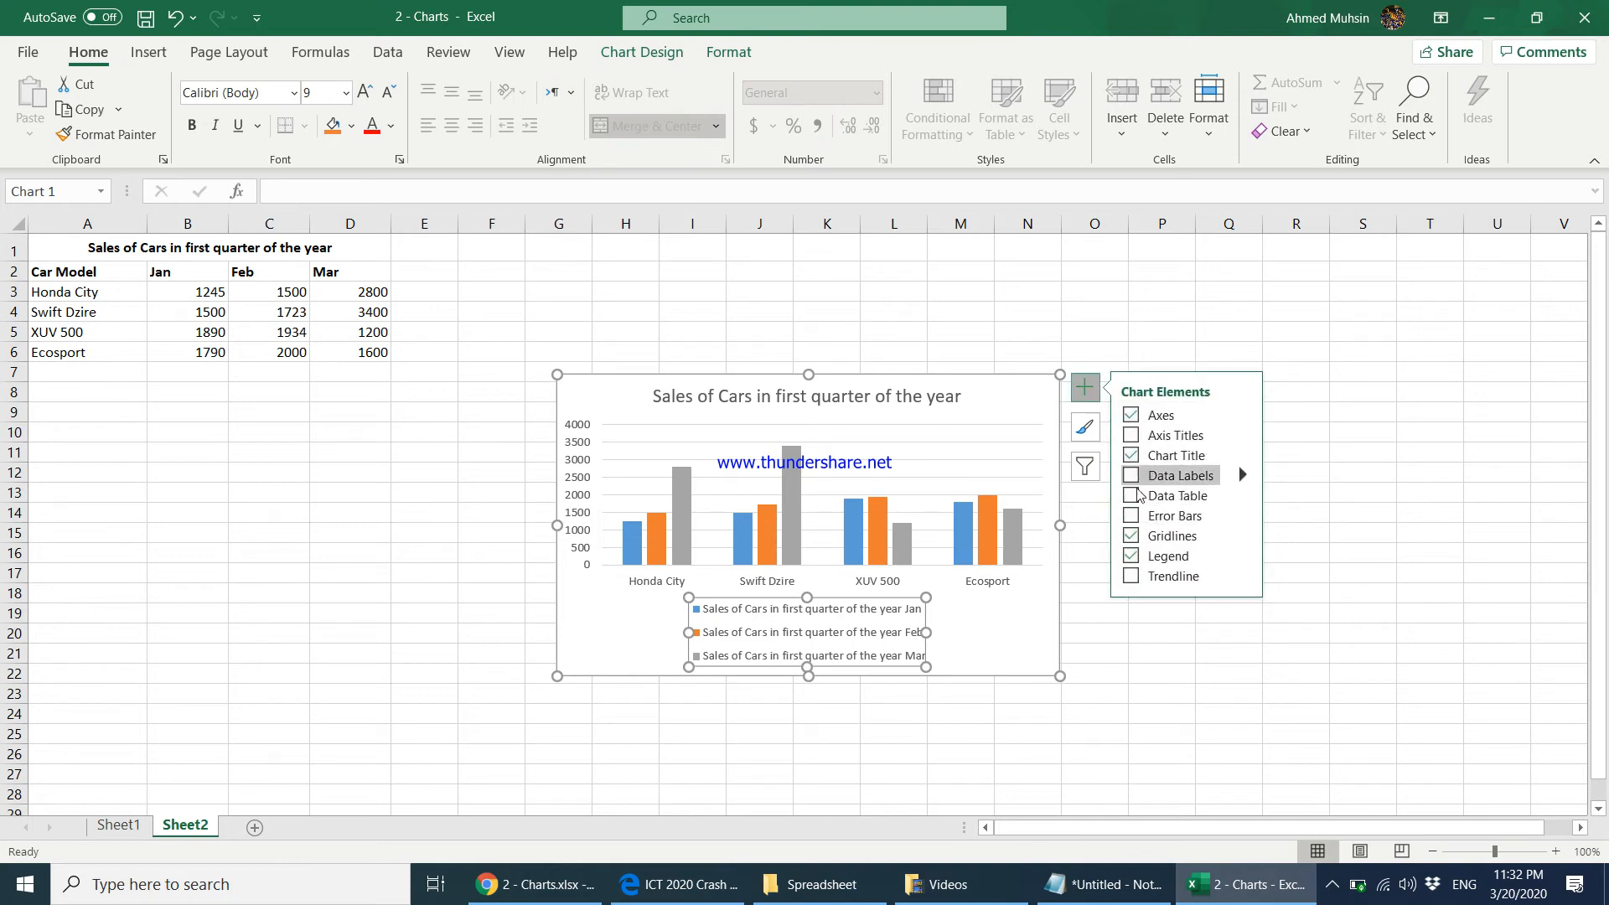
{"action": "left_click", "coordinate": [1132, 436]}
{"action": "double_click", "coordinate": [823, 573]}
{"action": "left_click_drag", "start_coordinate": [844, 575], "coordinate": [870, 578]}
{"action": "type", "text": "Car Model"}
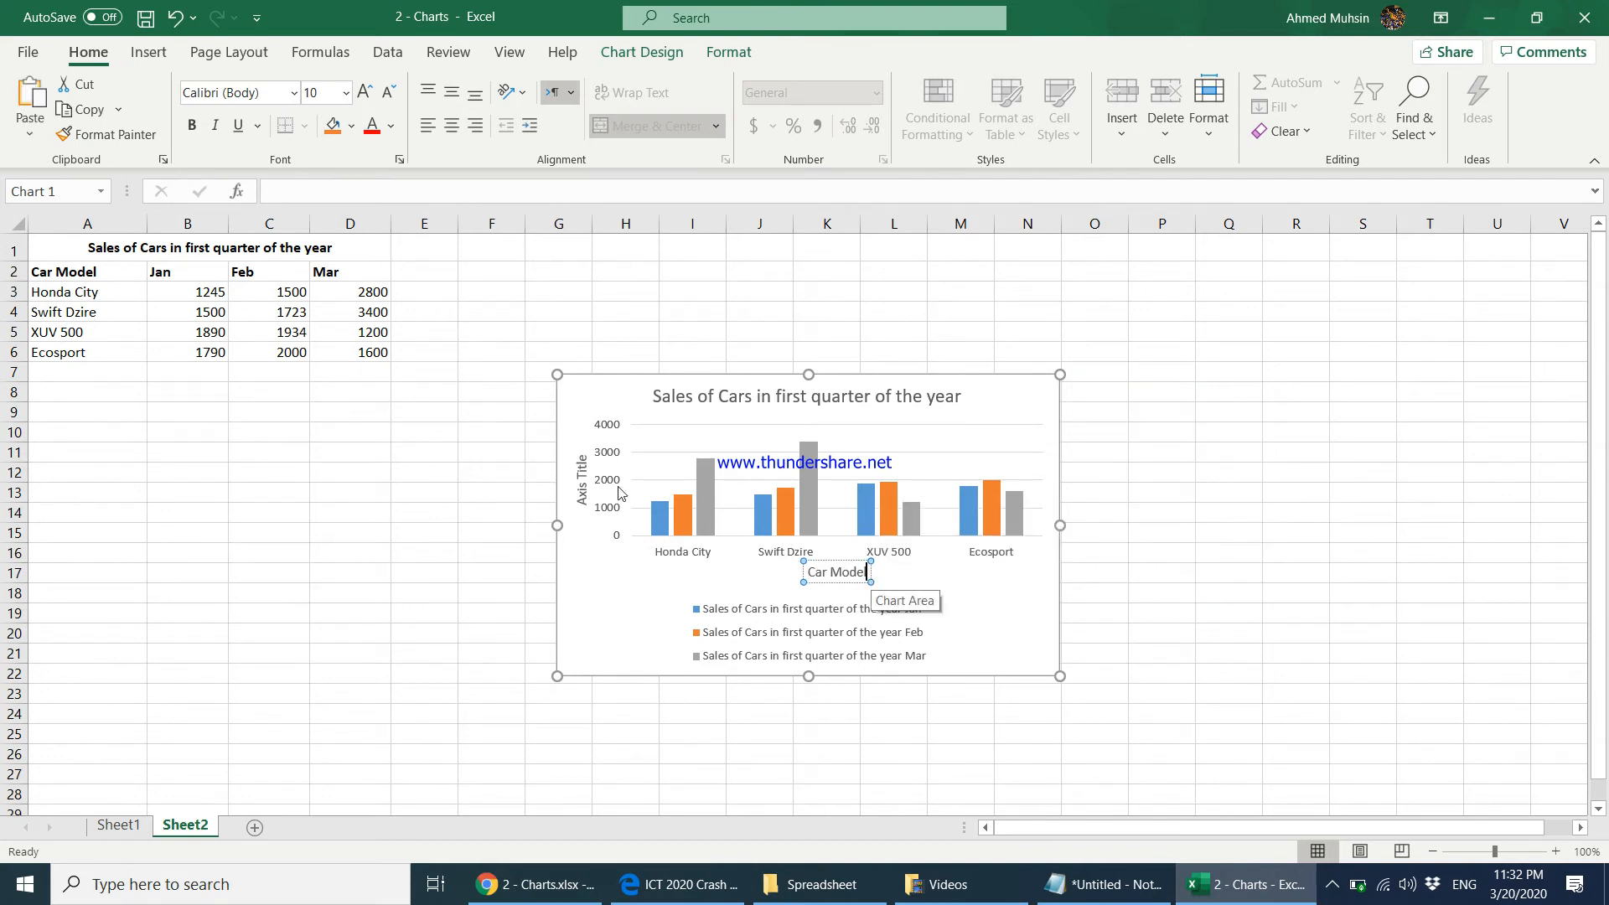
Set the vertical axis title of the car sales chart to "No. of Sales".
{"action": "left_click", "coordinate": [582, 495]}
{"action": "left_click_drag", "start_coordinate": [582, 504], "coordinate": [585, 457]}
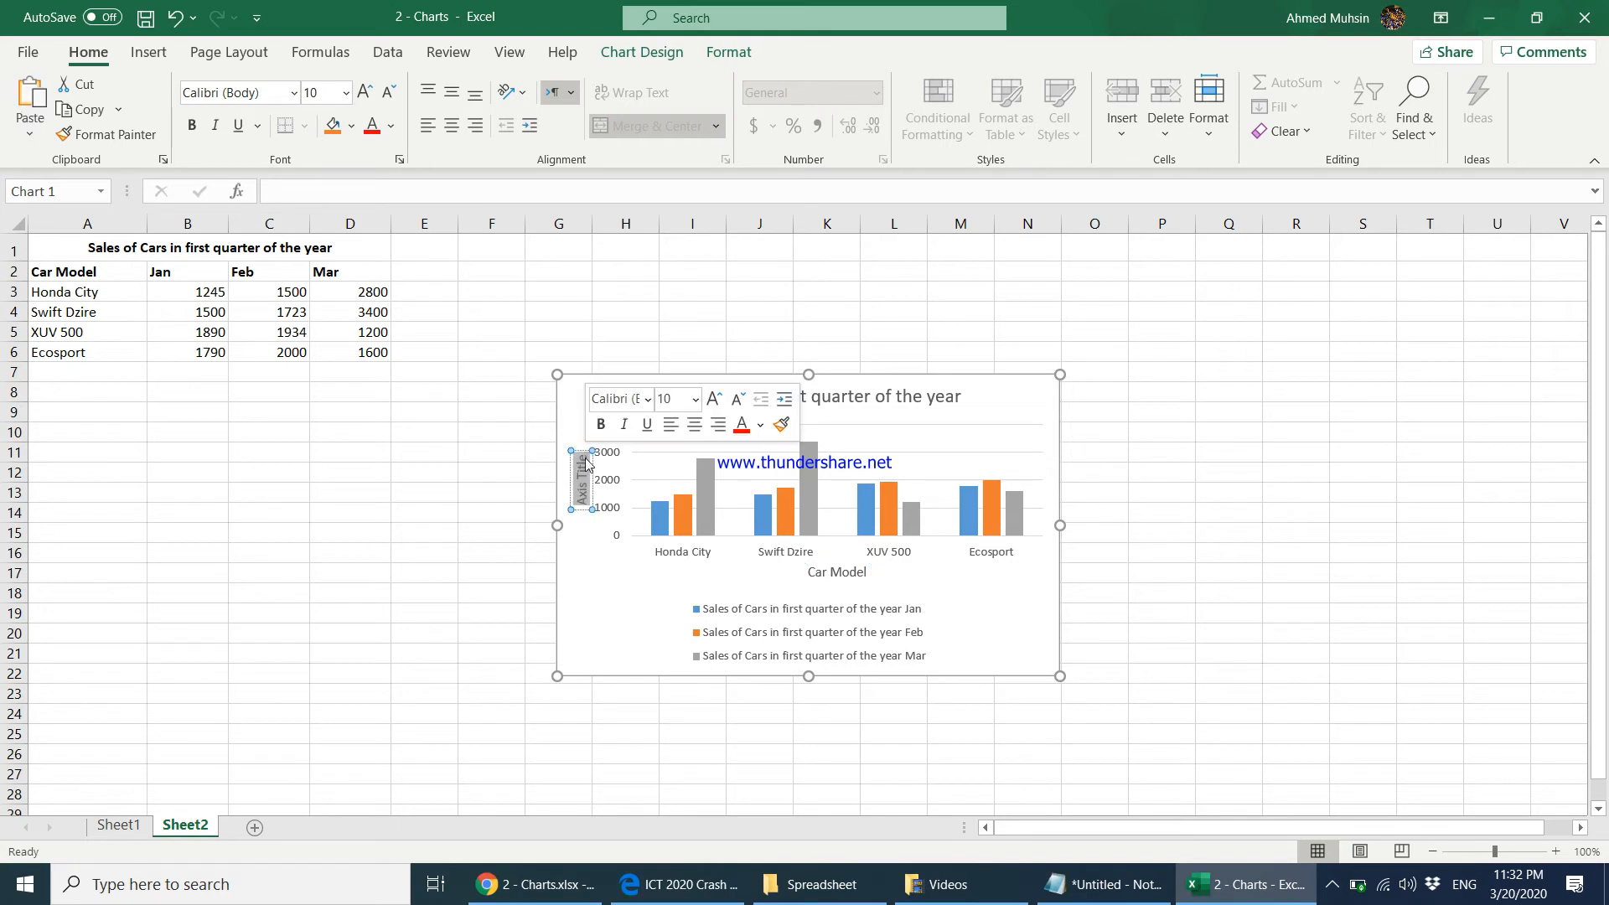
{"action": "type", "text": "No. of Sales"}
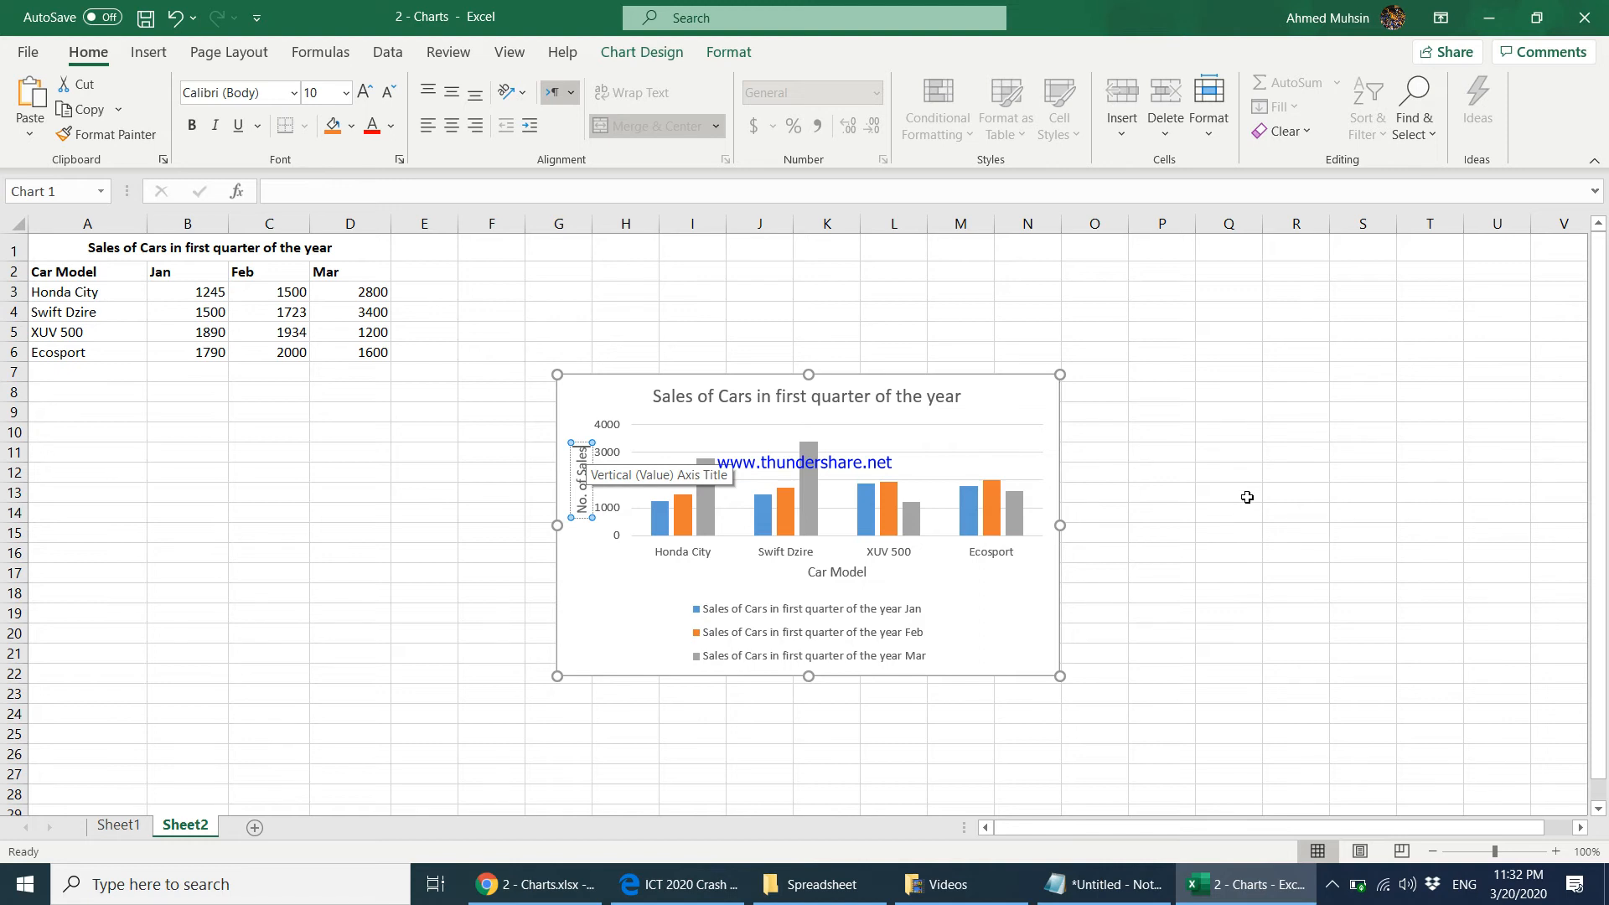
{"action": "left_click", "coordinate": [1247, 497]}
Enlarge the car sales chart and reposition it below the table, spanning about columns C to L and rows 8 to 28.
{"action": "left_click", "coordinate": [1012, 390]}
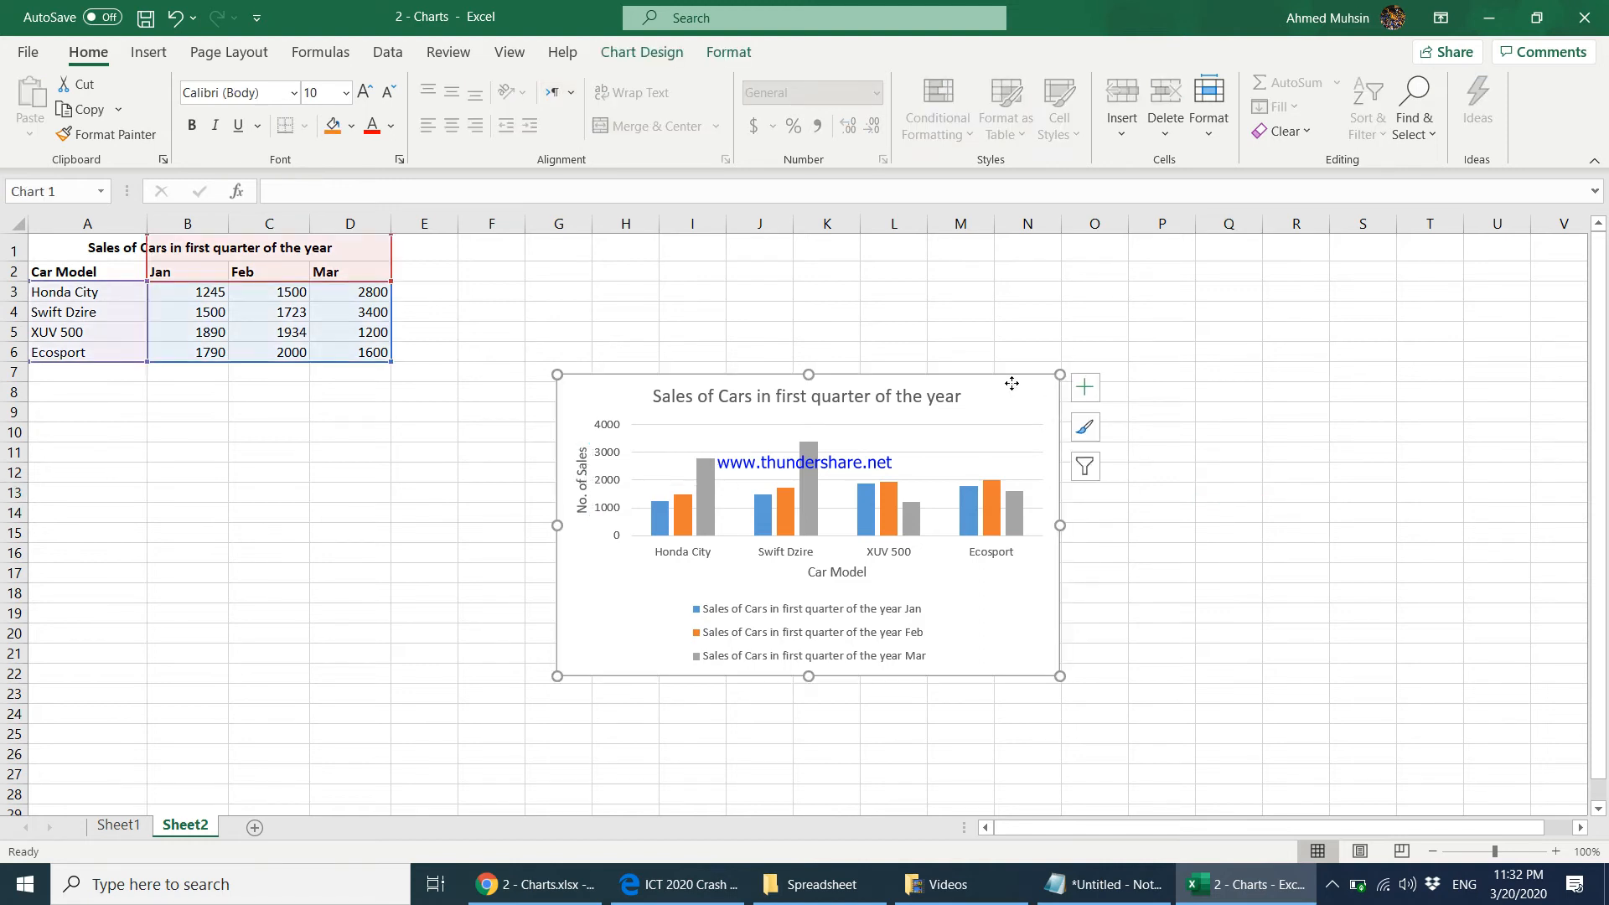
{"action": "left_click_drag", "start_coordinate": [1011, 383], "coordinate": [965, 393]}
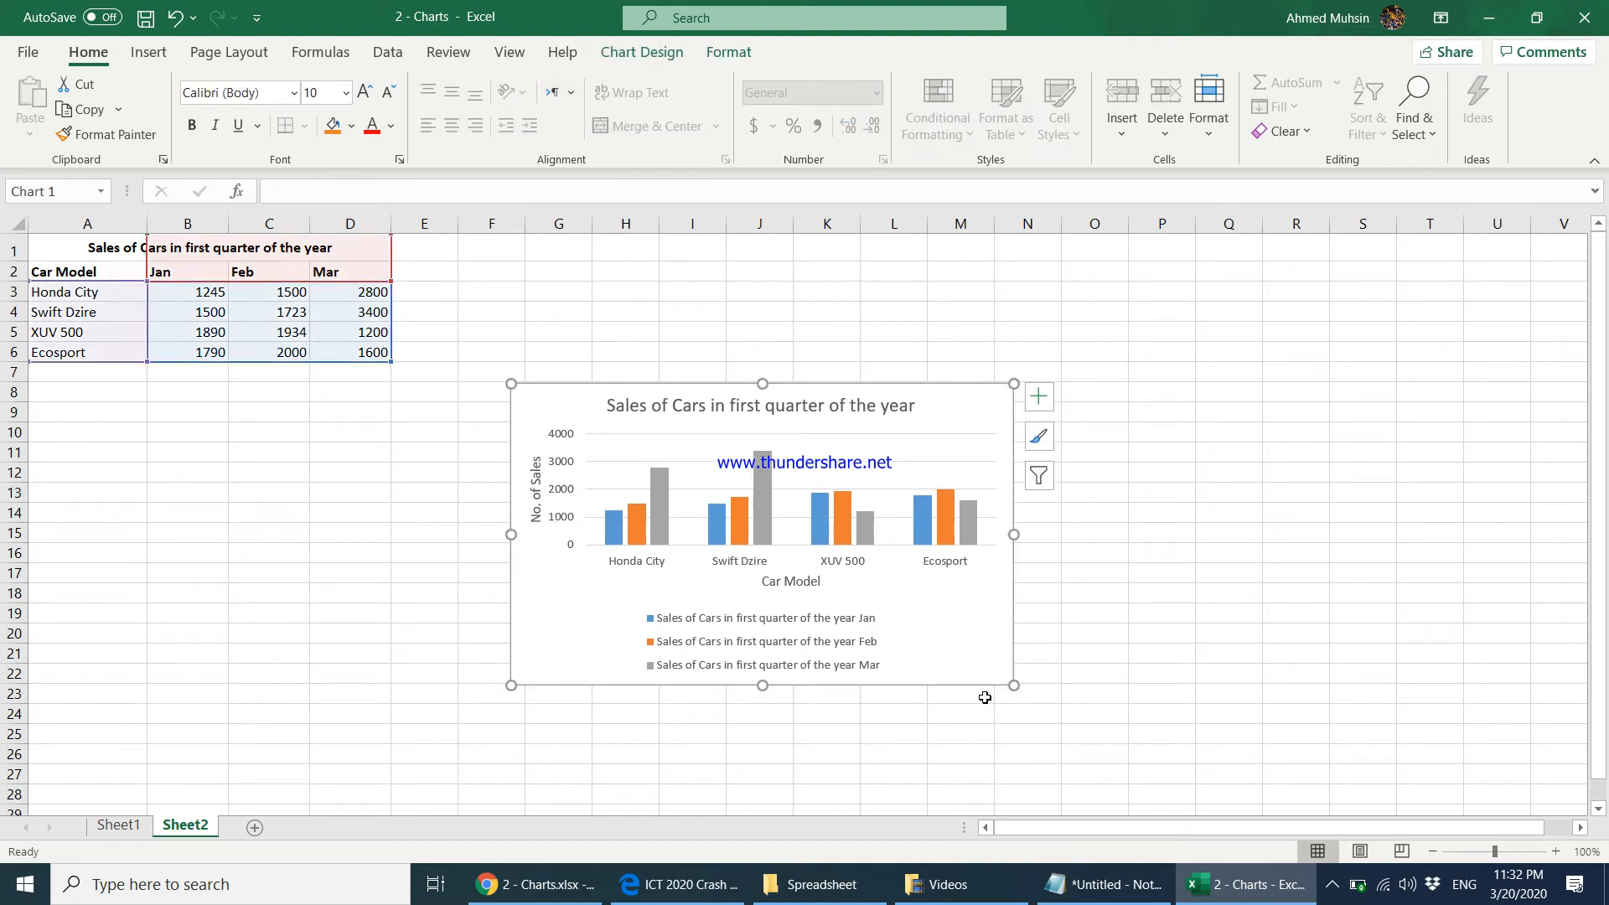
{"action": "left_click_drag", "start_coordinate": [1014, 685], "coordinate": [1177, 795]}
{"action": "left_click_drag", "start_coordinate": [1074, 409], "coordinate": [842, 427]}
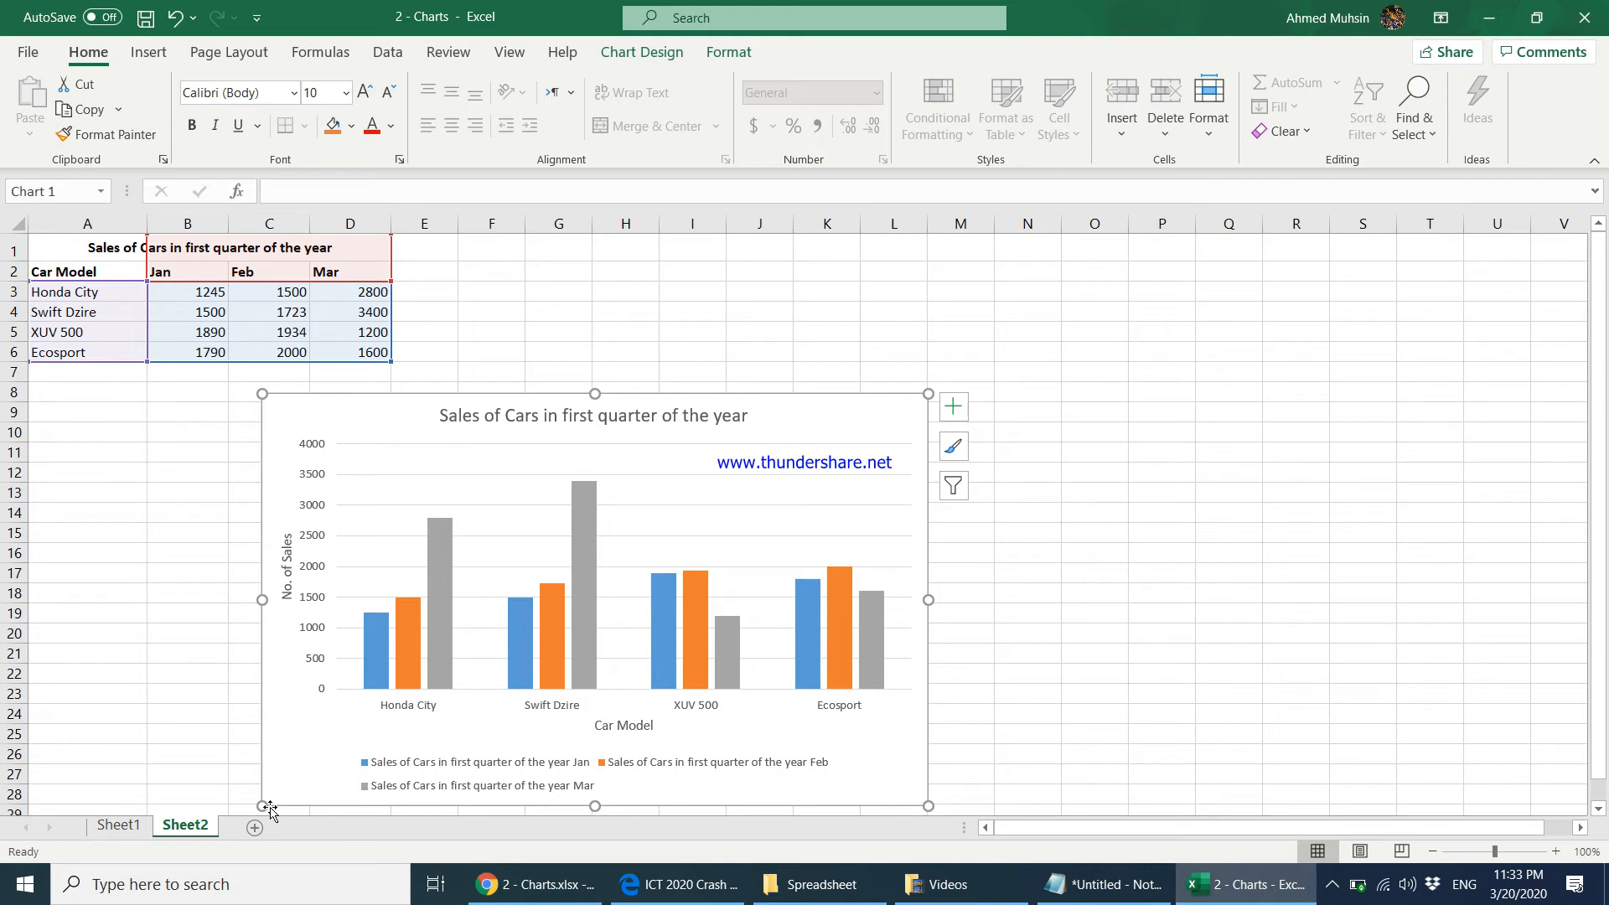
Move the car sales chart to a new sheet named Chart1.
{"action": "right_click", "coordinate": [340, 415]}
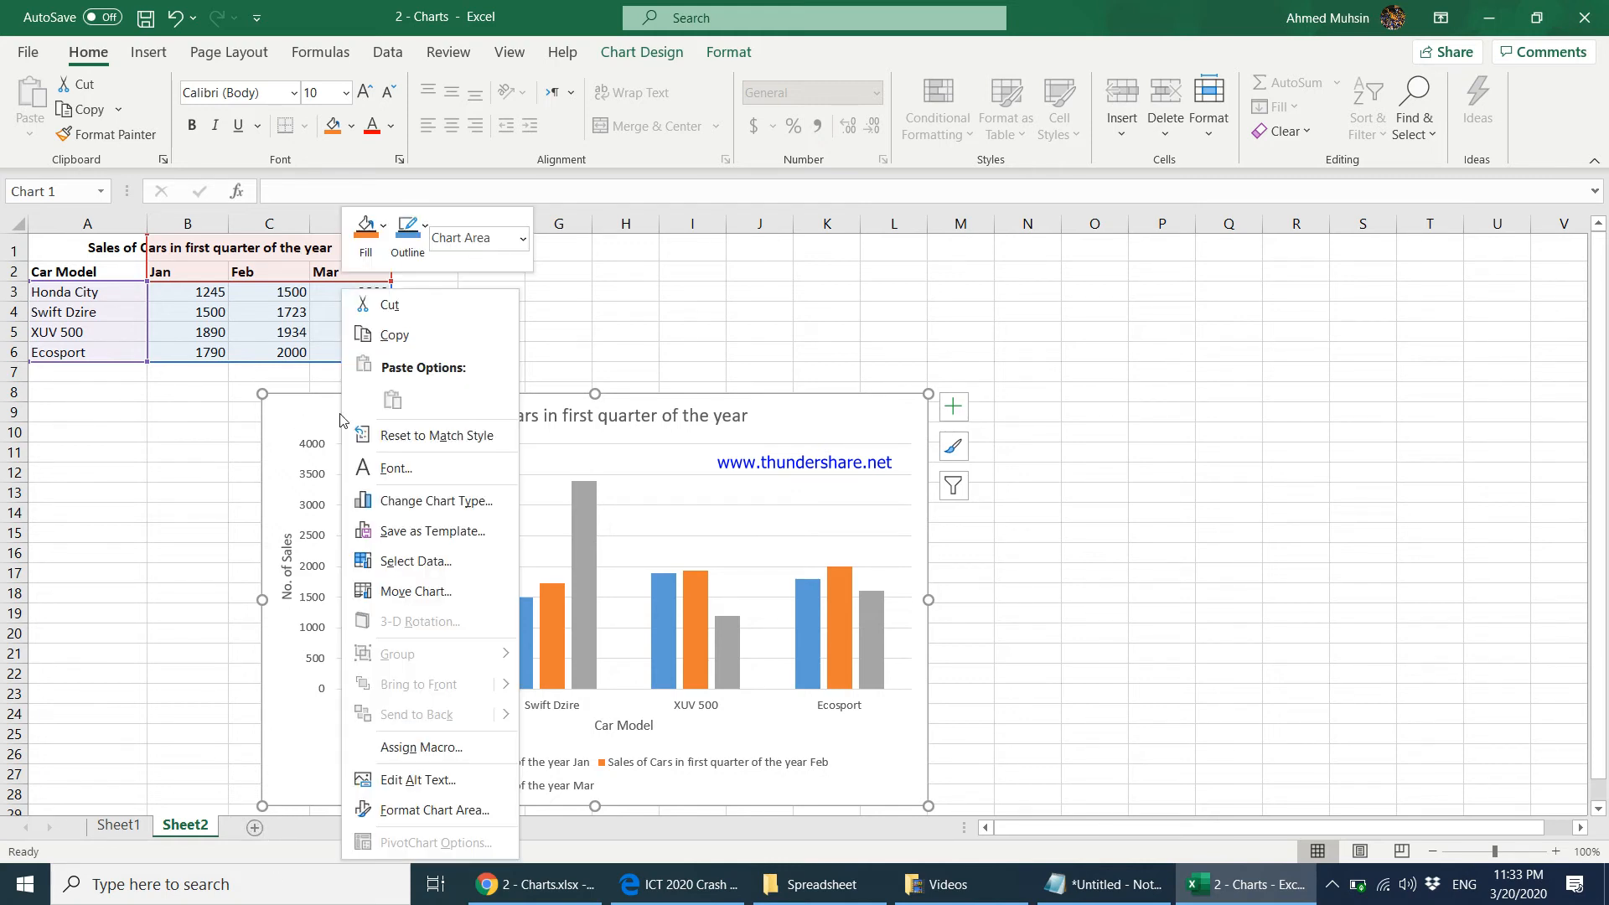
{"action": "left_click", "coordinate": [435, 591]}
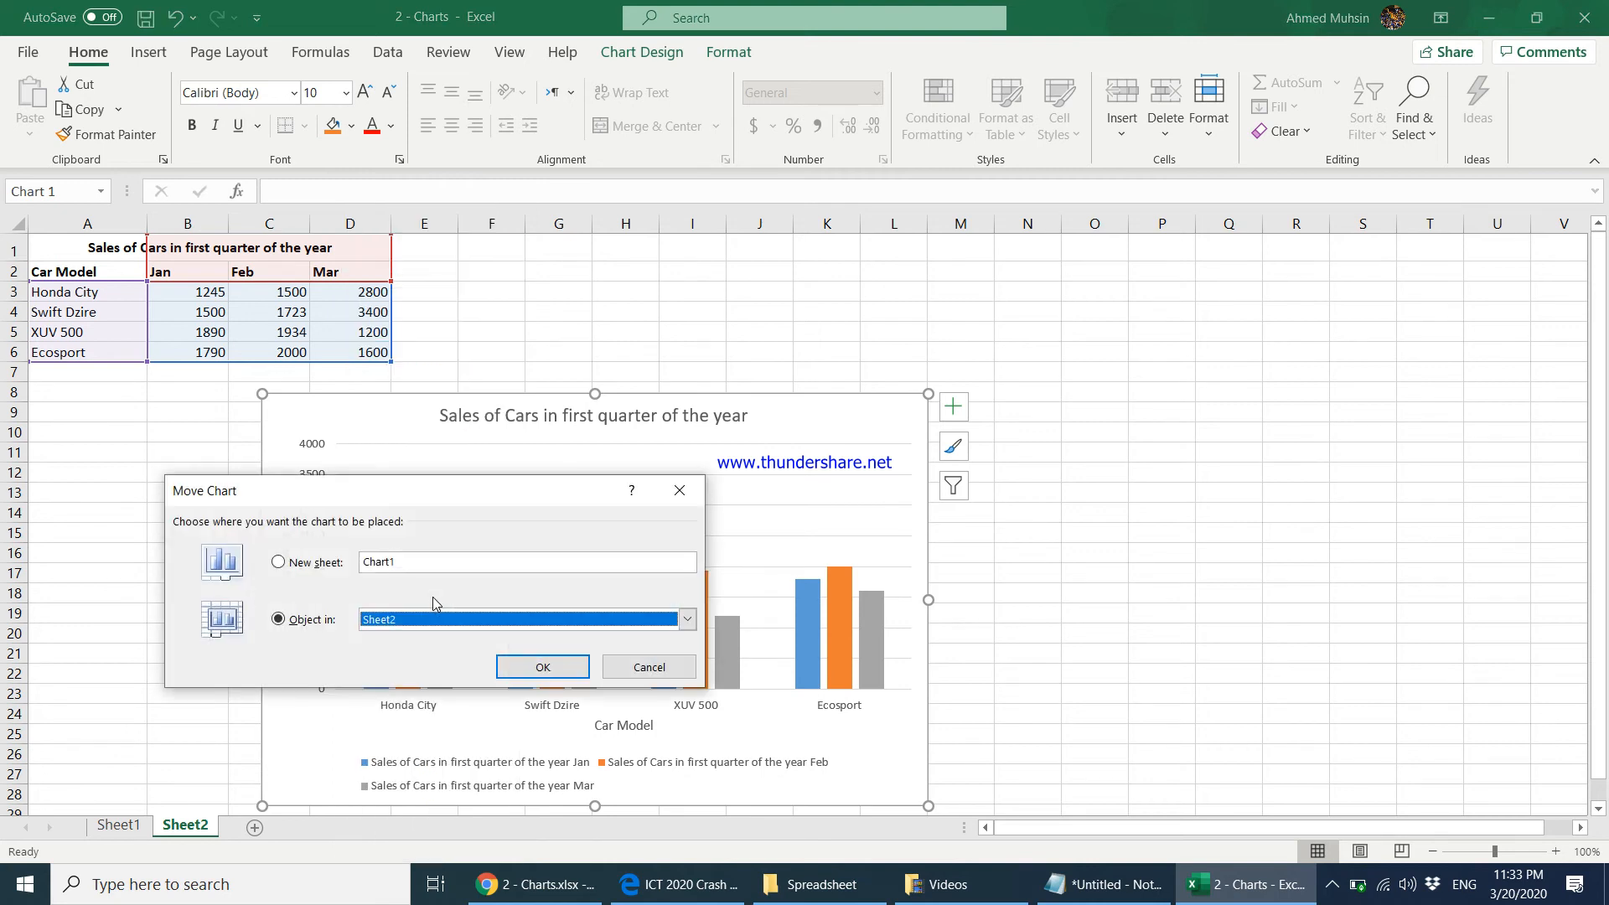
{"action": "left_click", "coordinate": [306, 570]}
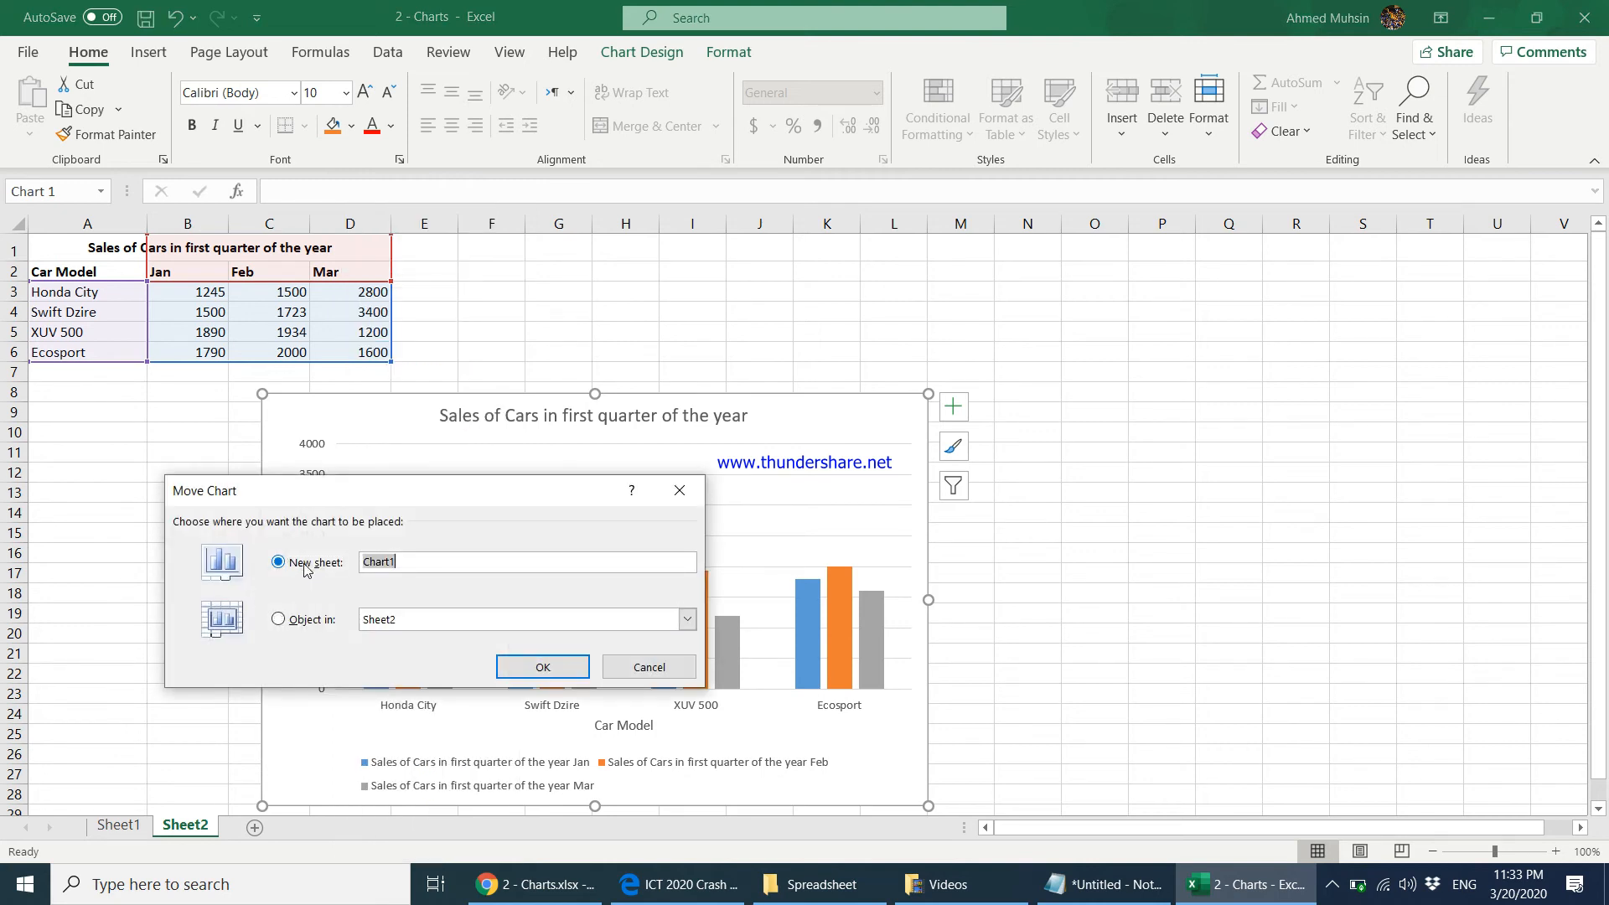
{"action": "left_click", "coordinate": [517, 662]}
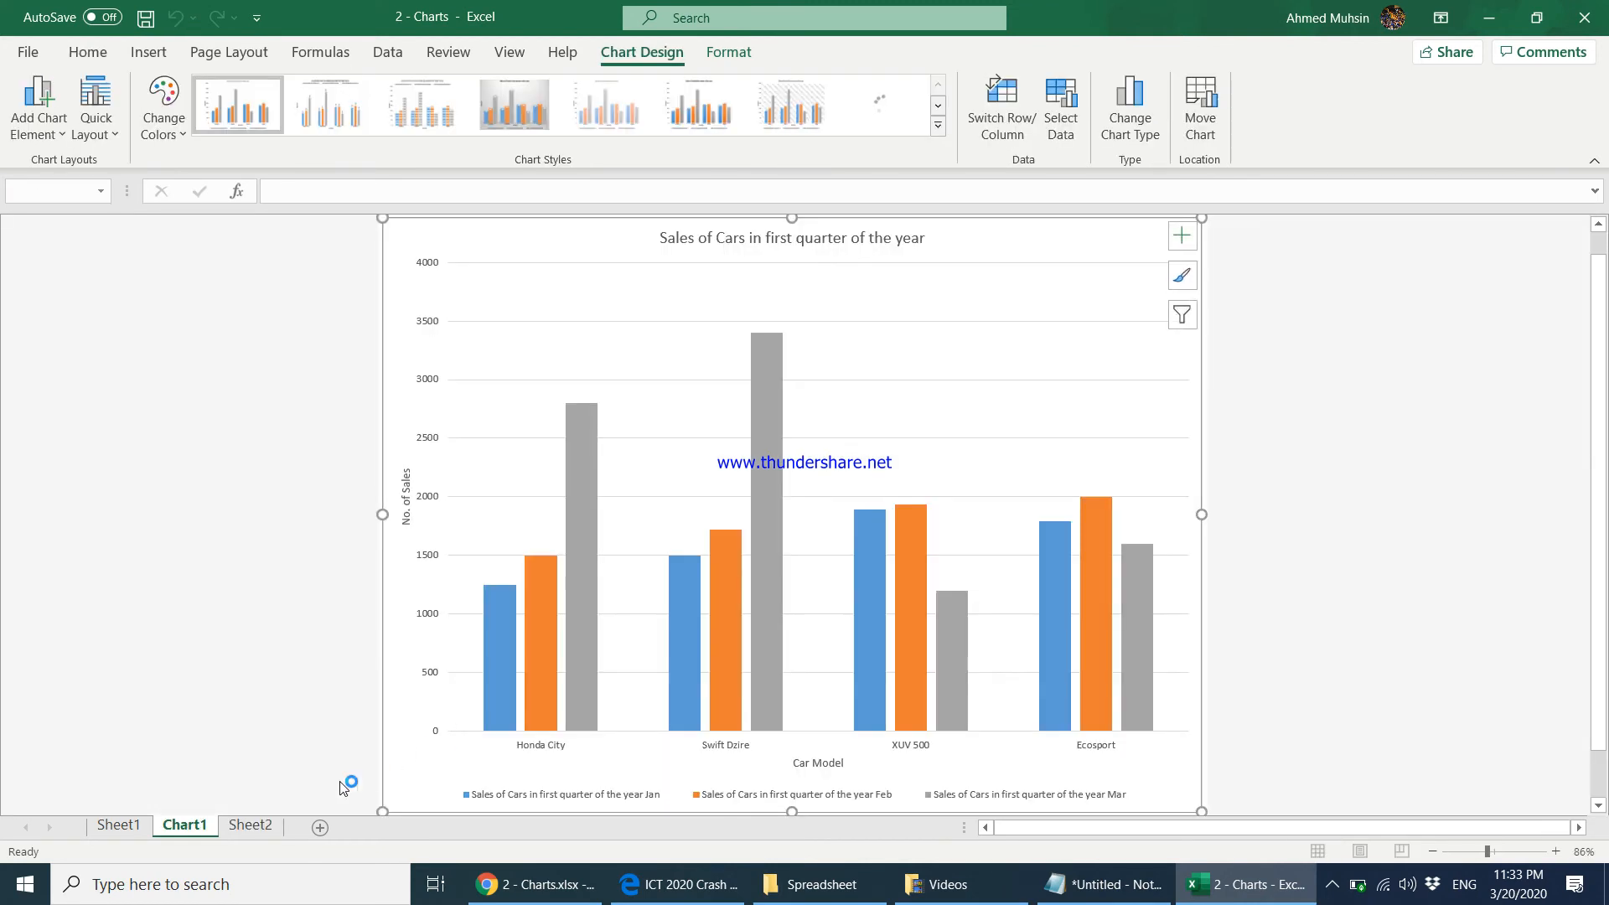
Reorder the sheets so that Chart1 comes after Sheet2.
{"action": "left_click", "coordinate": [237, 828]}
{"action": "left_click", "coordinate": [210, 833]}
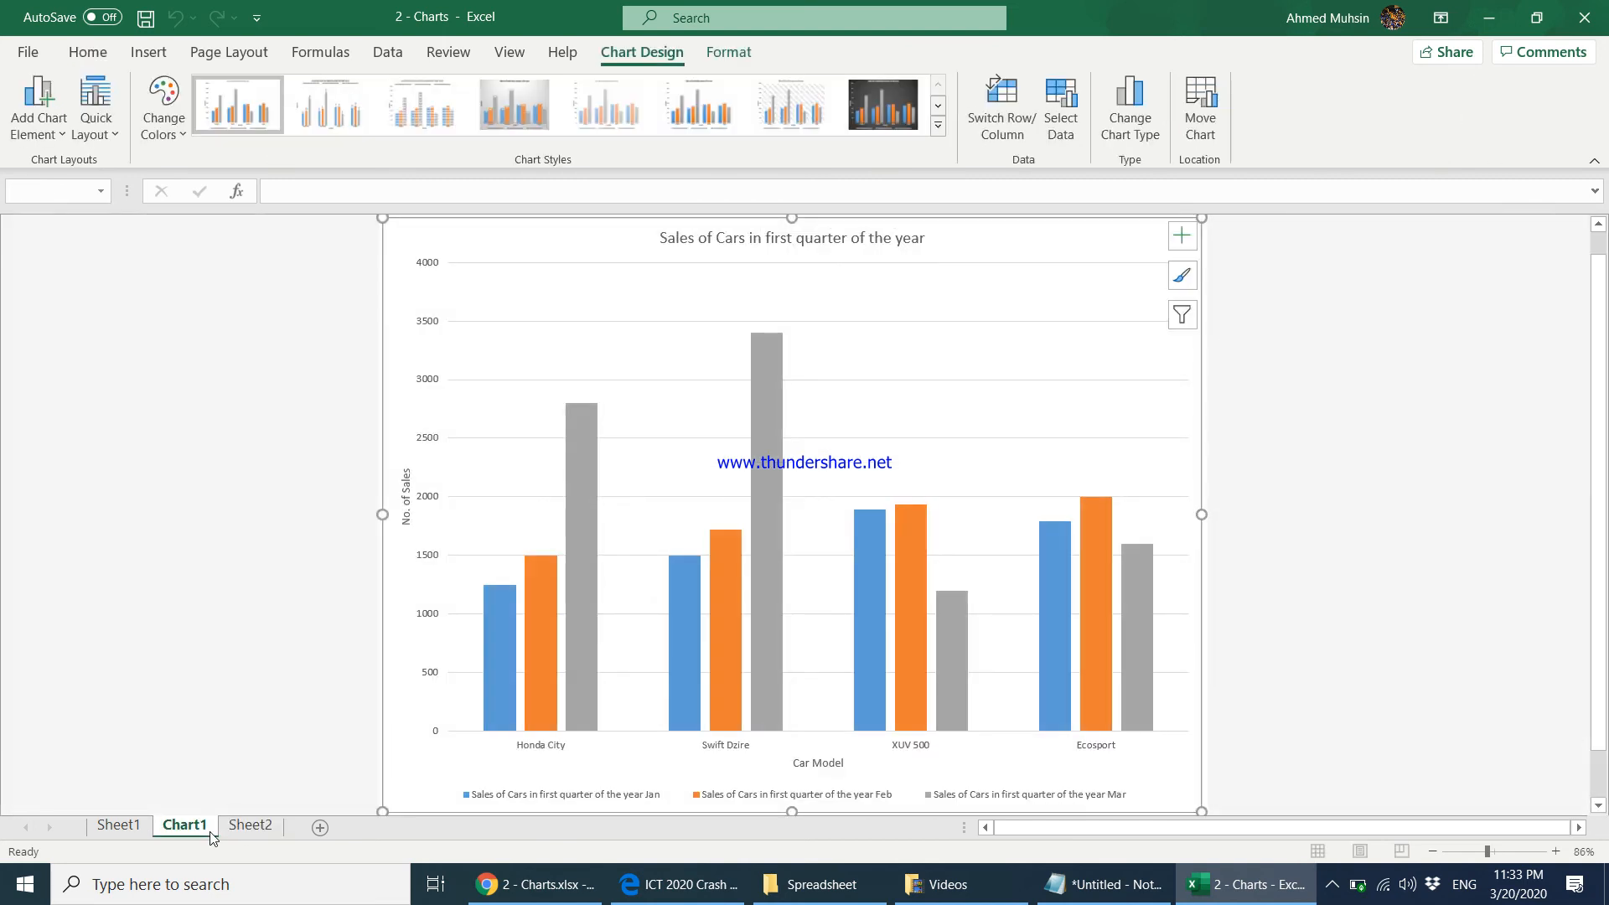
{"action": "left_click_drag", "start_coordinate": [187, 829], "coordinate": [294, 833]}
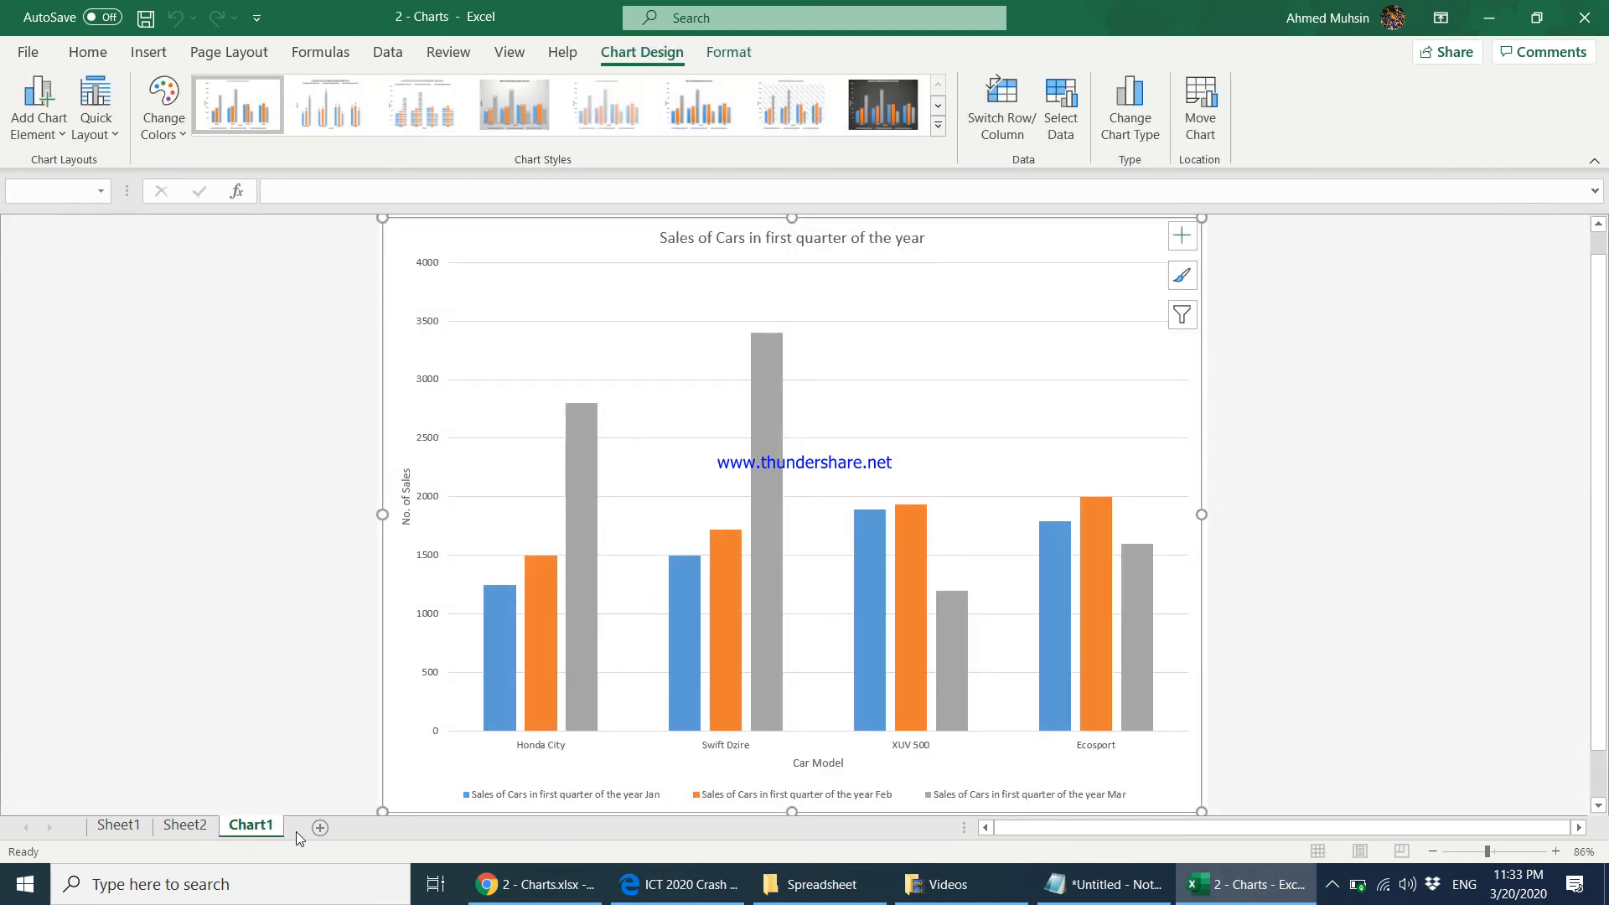
Return to Sheet2 and examine the car models and the monthly sales columns for Jan and Mar.
{"action": "left_click", "coordinate": [184, 825]}
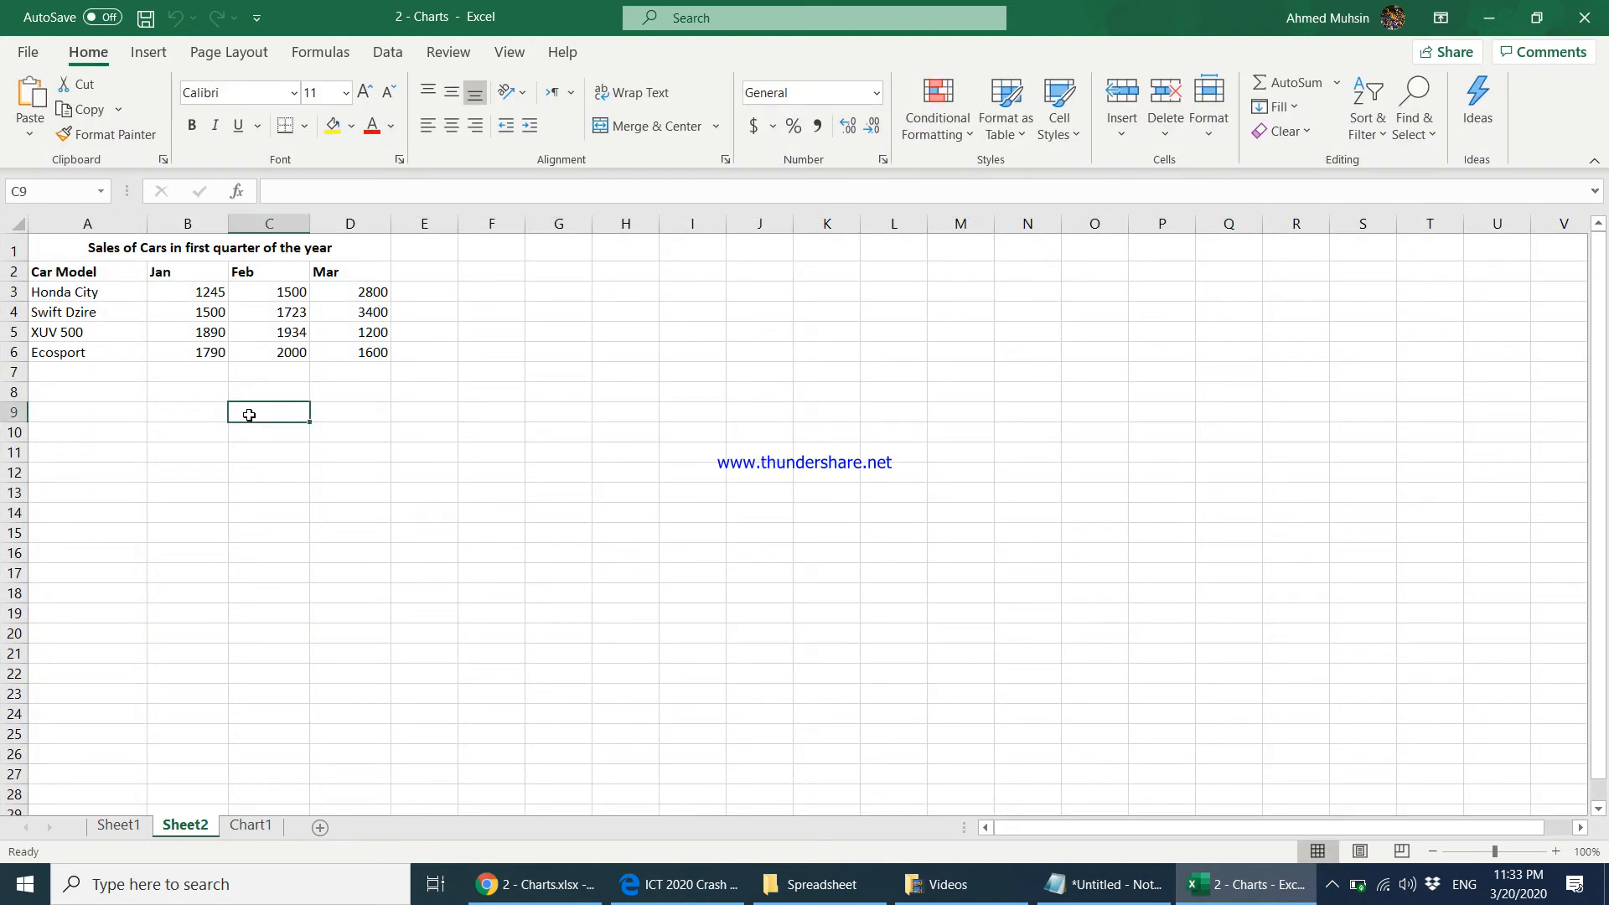
{"action": "left_click", "coordinate": [102, 291]}
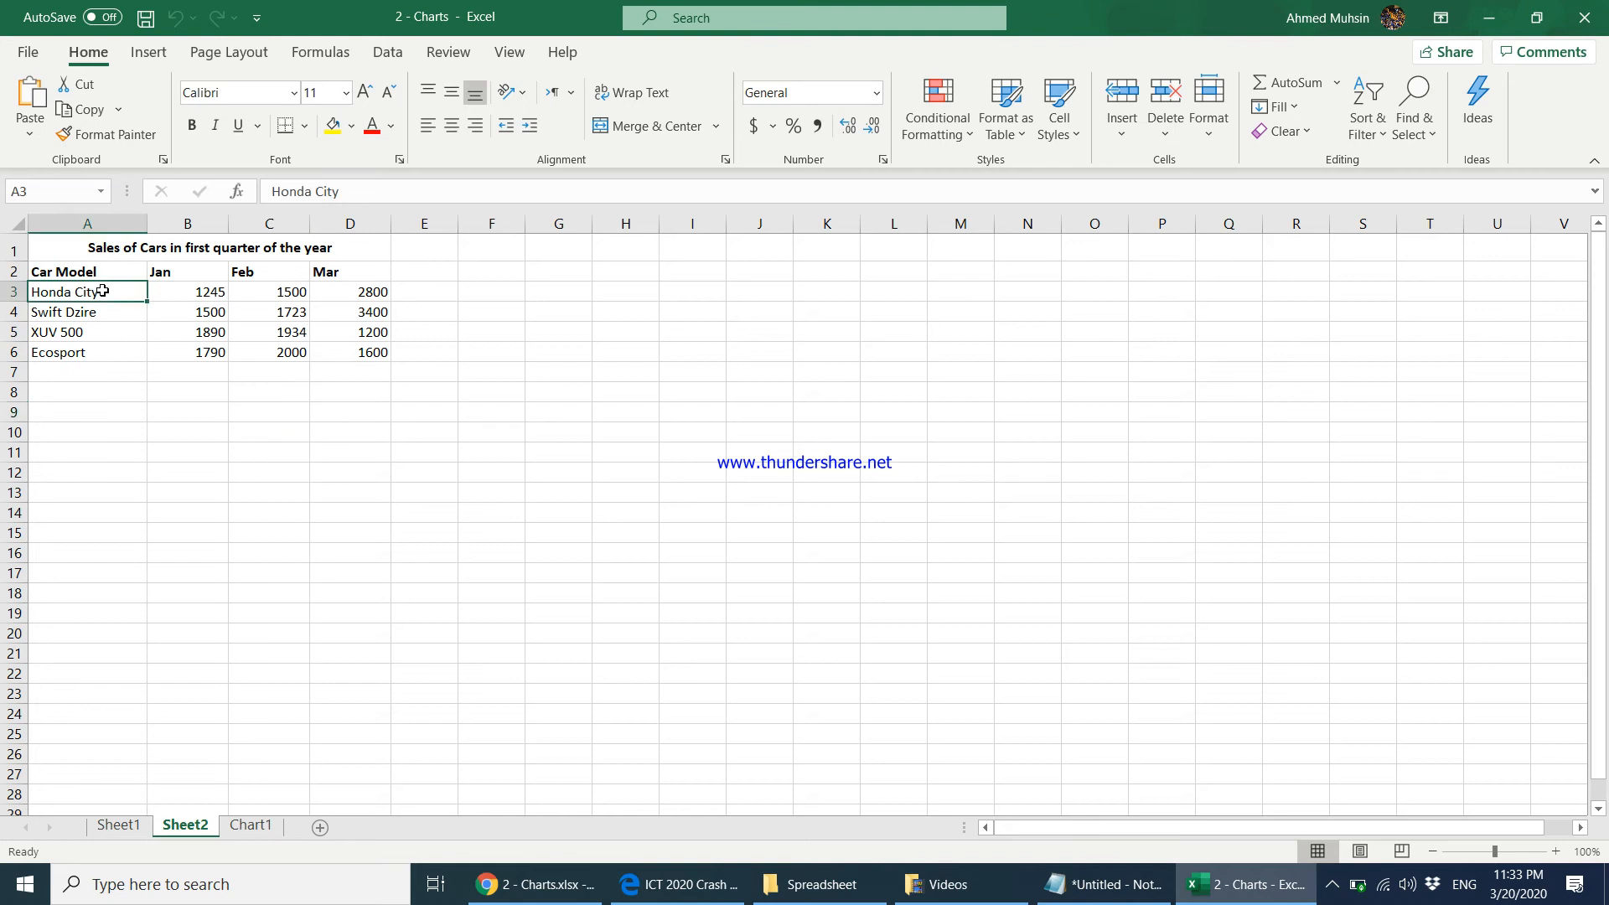
{"action": "left_click", "coordinate": [169, 274]}
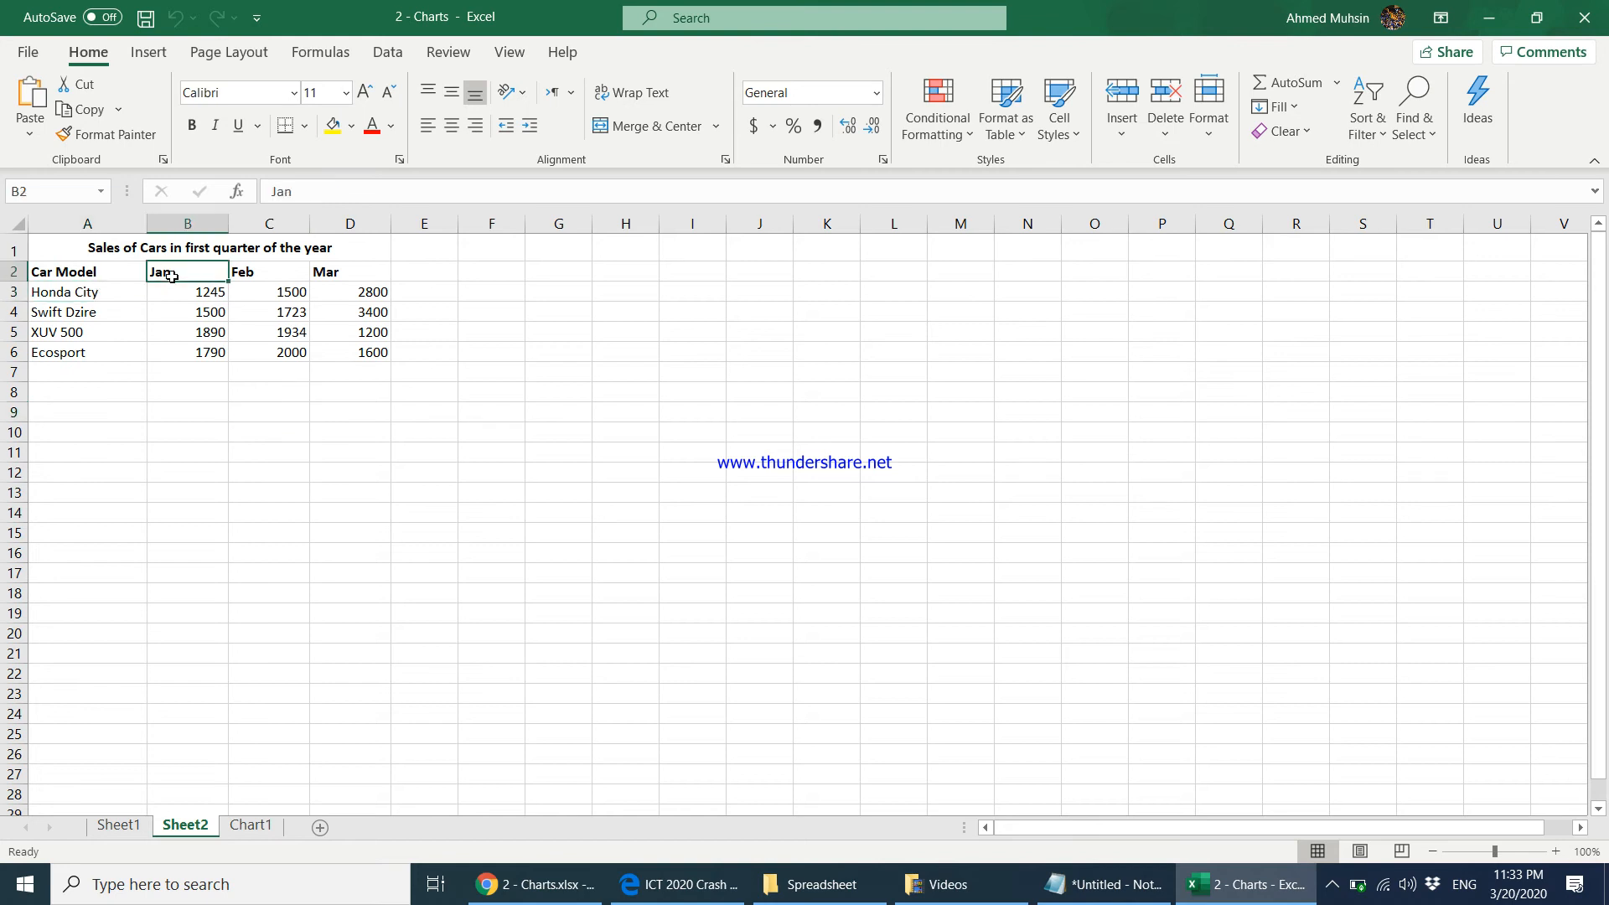
{"action": "left_click", "coordinate": [341, 274]}
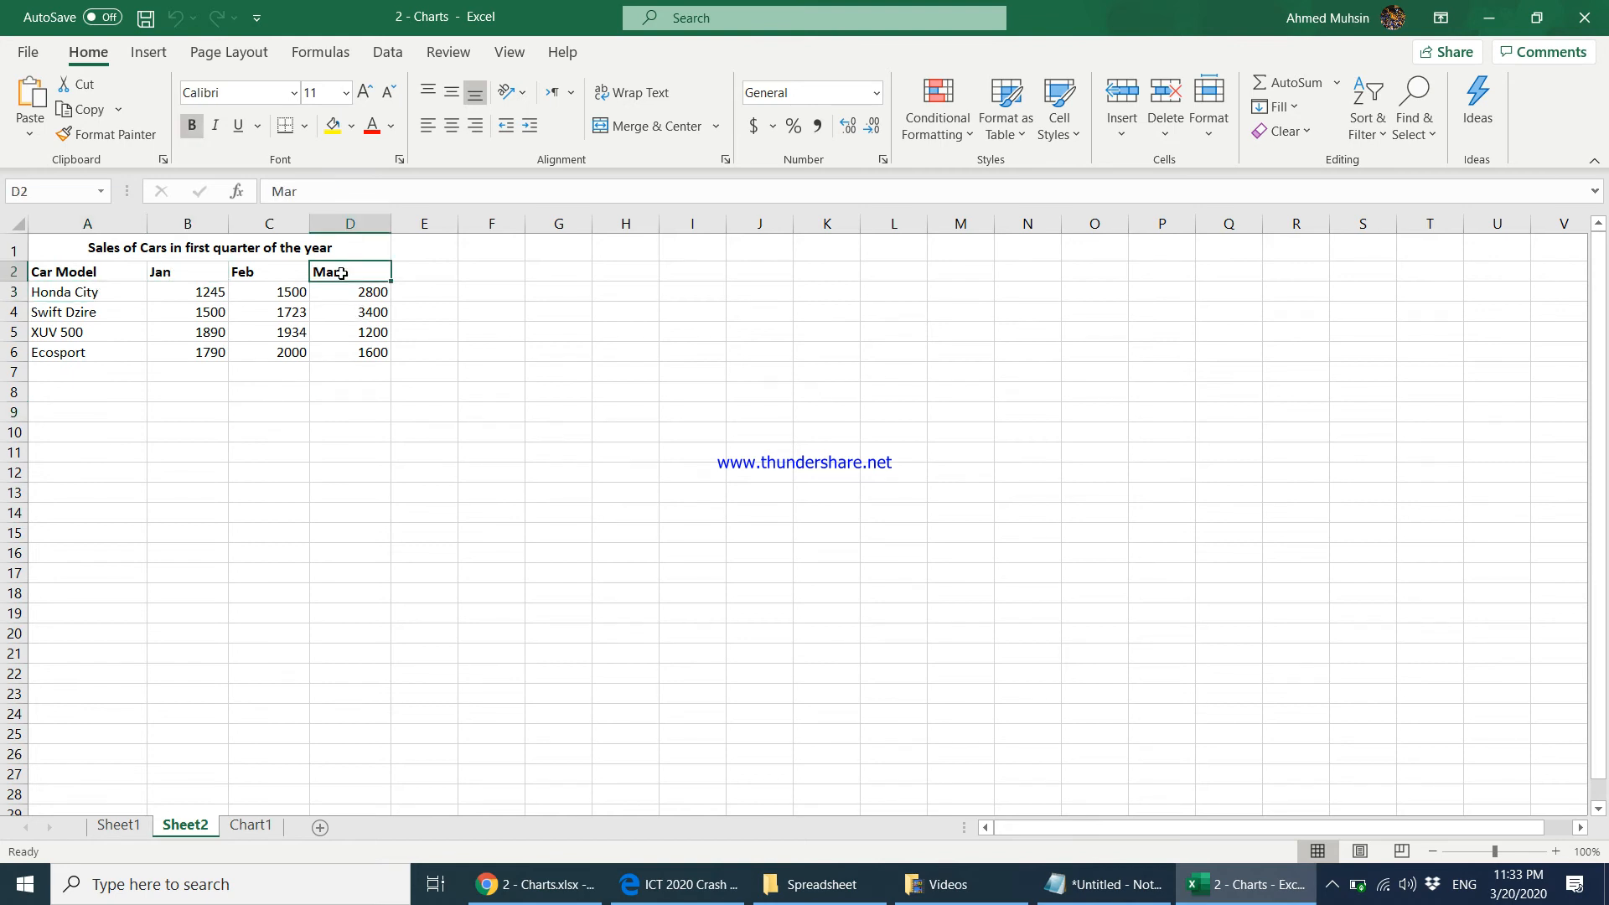
{"action": "left_click", "coordinate": [251, 305]}
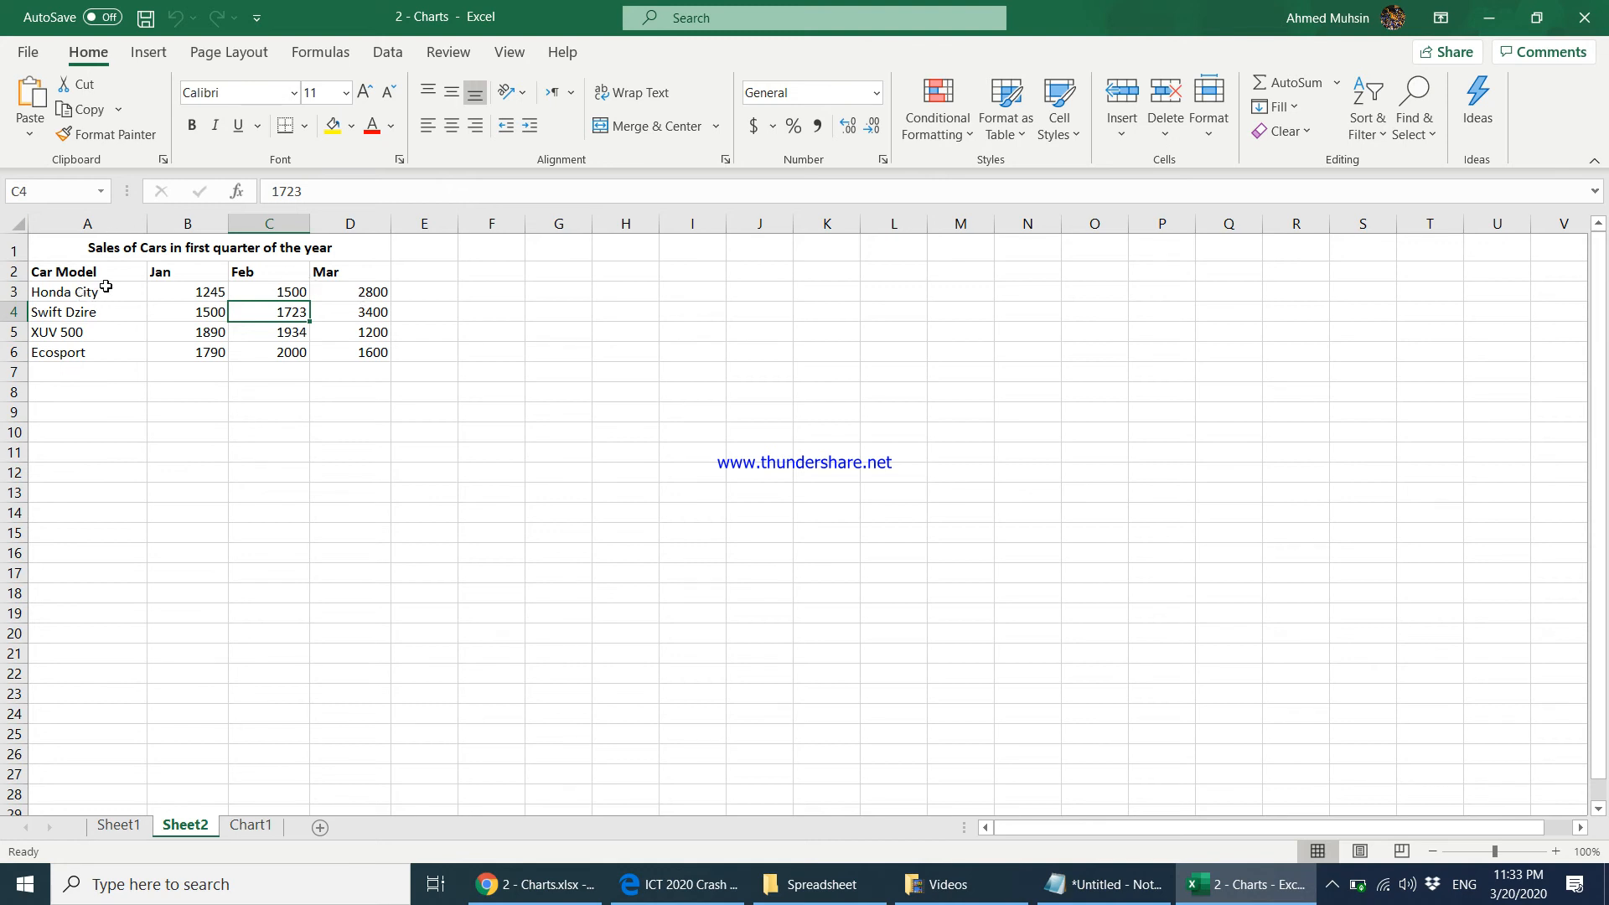
{"action": "left_click_drag", "start_coordinate": [90, 275], "coordinate": [97, 350]}
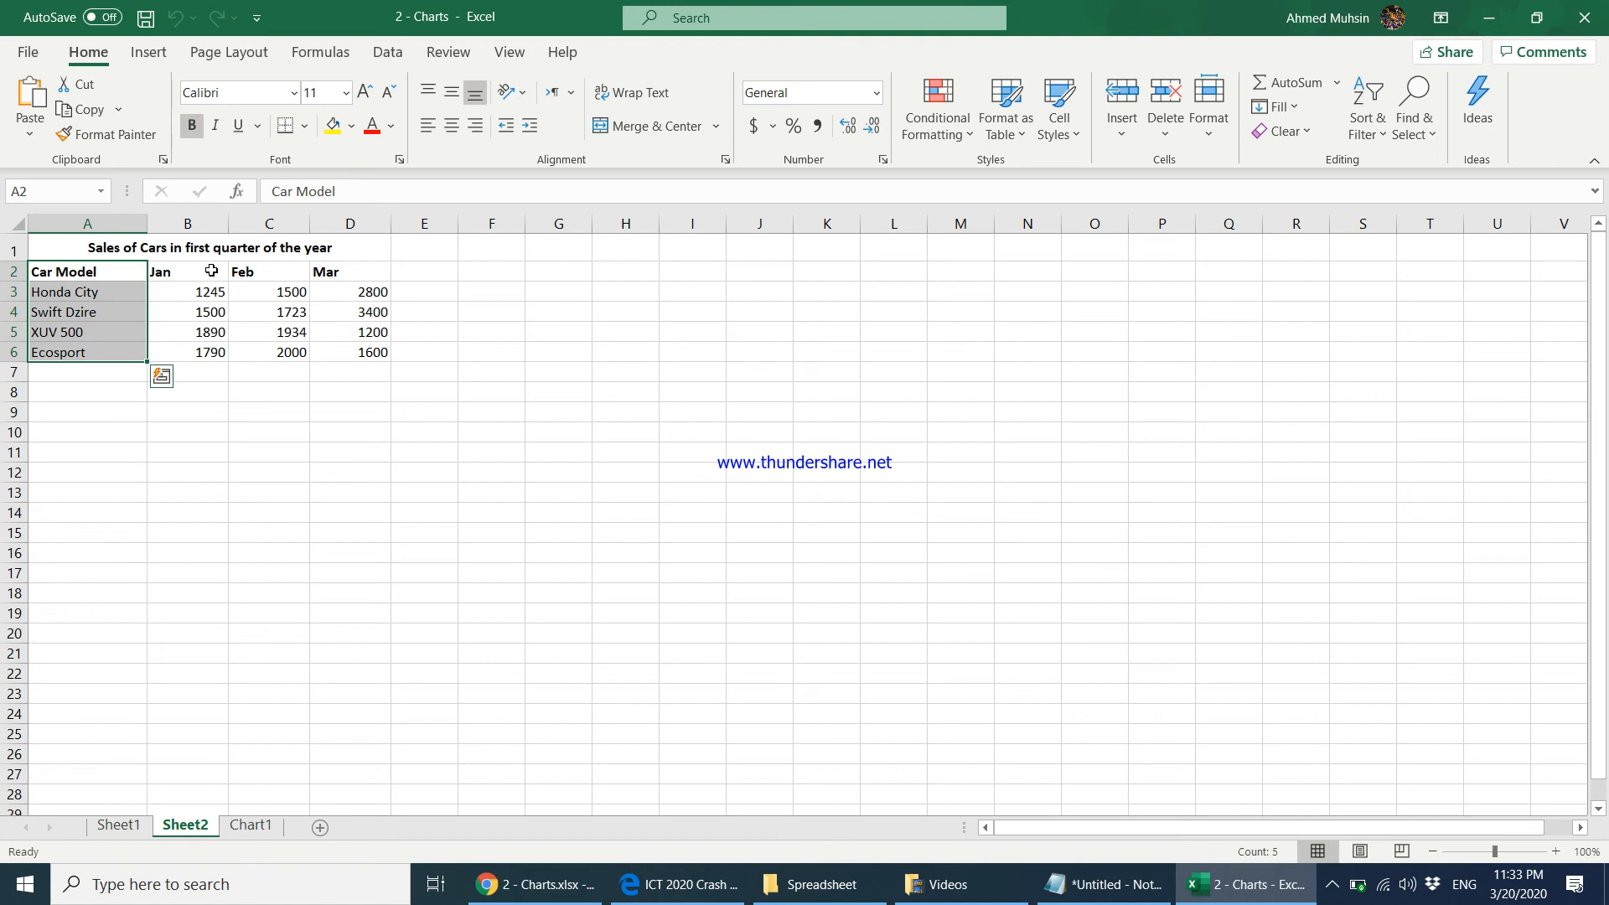
{"action": "left_click_drag", "start_coordinate": [211, 270], "coordinate": [211, 351]}
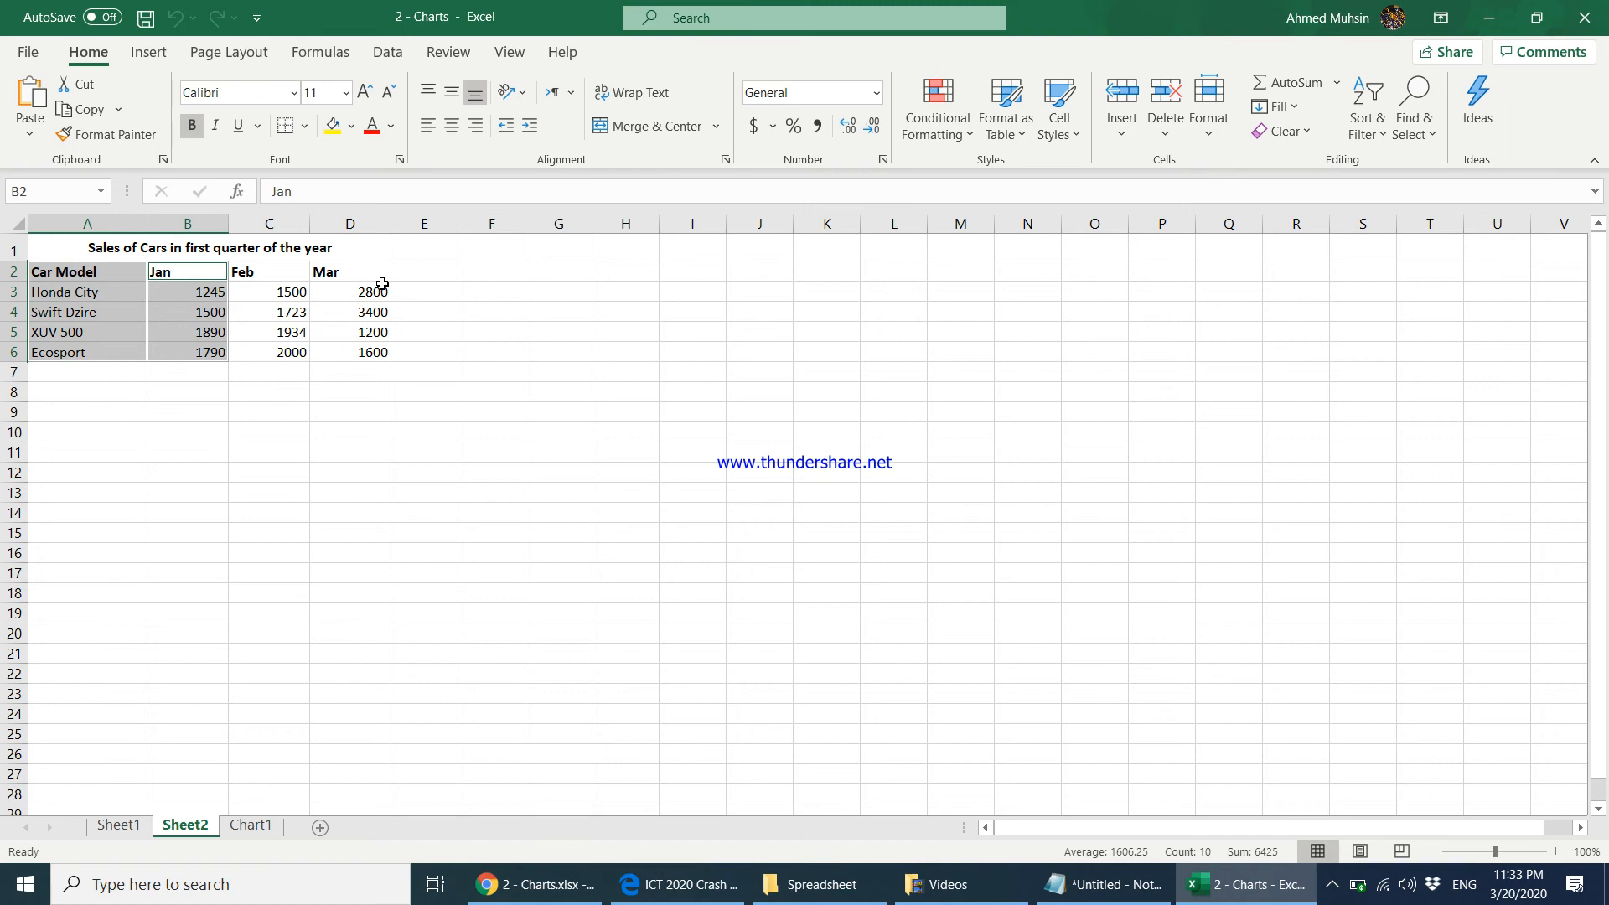
{"action": "left_click_drag", "start_coordinate": [364, 272], "coordinate": [365, 352]}
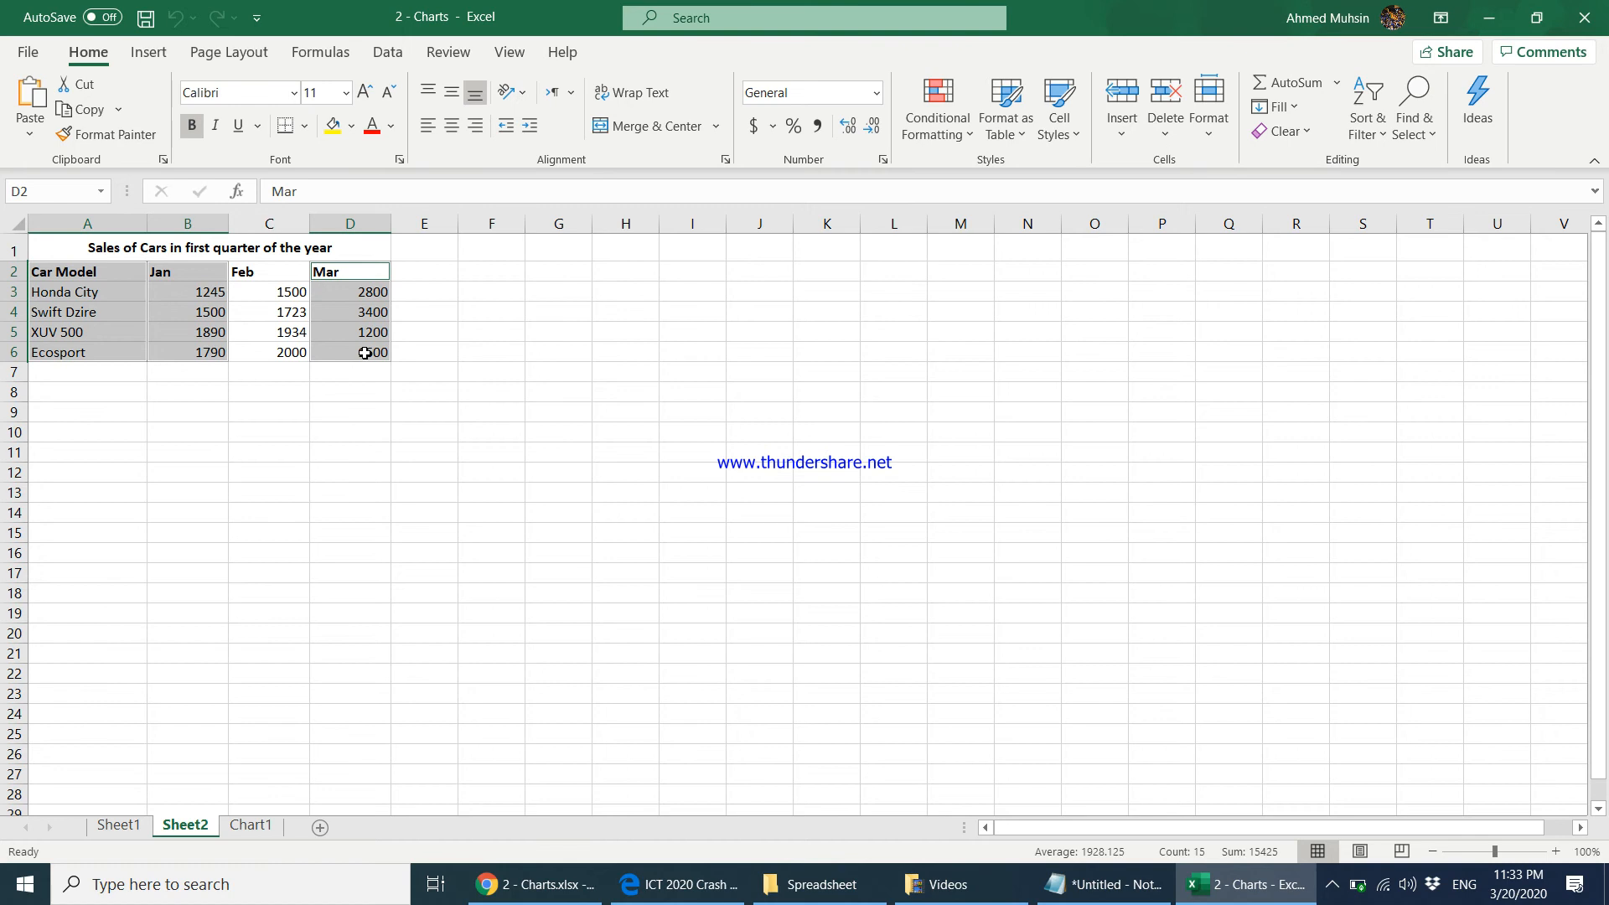
{"action": "left_click", "coordinate": [641, 496]}
Insert the recommended Clustered Column chart from the non-adjacent ranges A2:B6 and D2:D6, leaving out Feb.
{"action": "left_click_drag", "start_coordinate": [106, 277], "coordinate": [169, 346]}
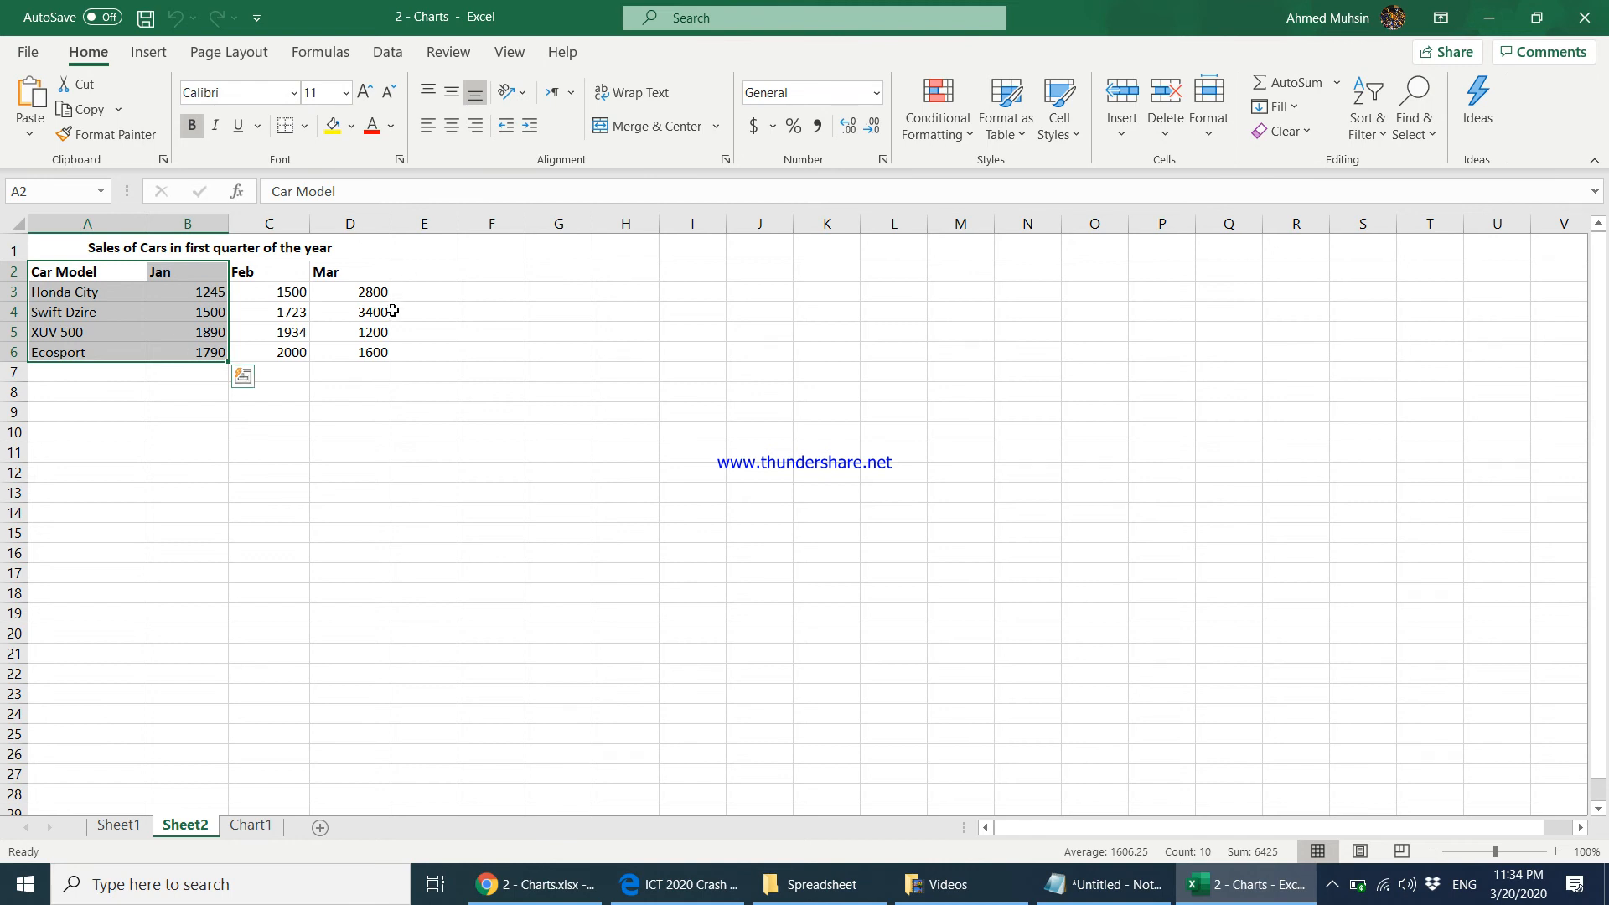
{"action": "left_click_drag", "start_coordinate": [369, 272], "coordinate": [367, 358]}
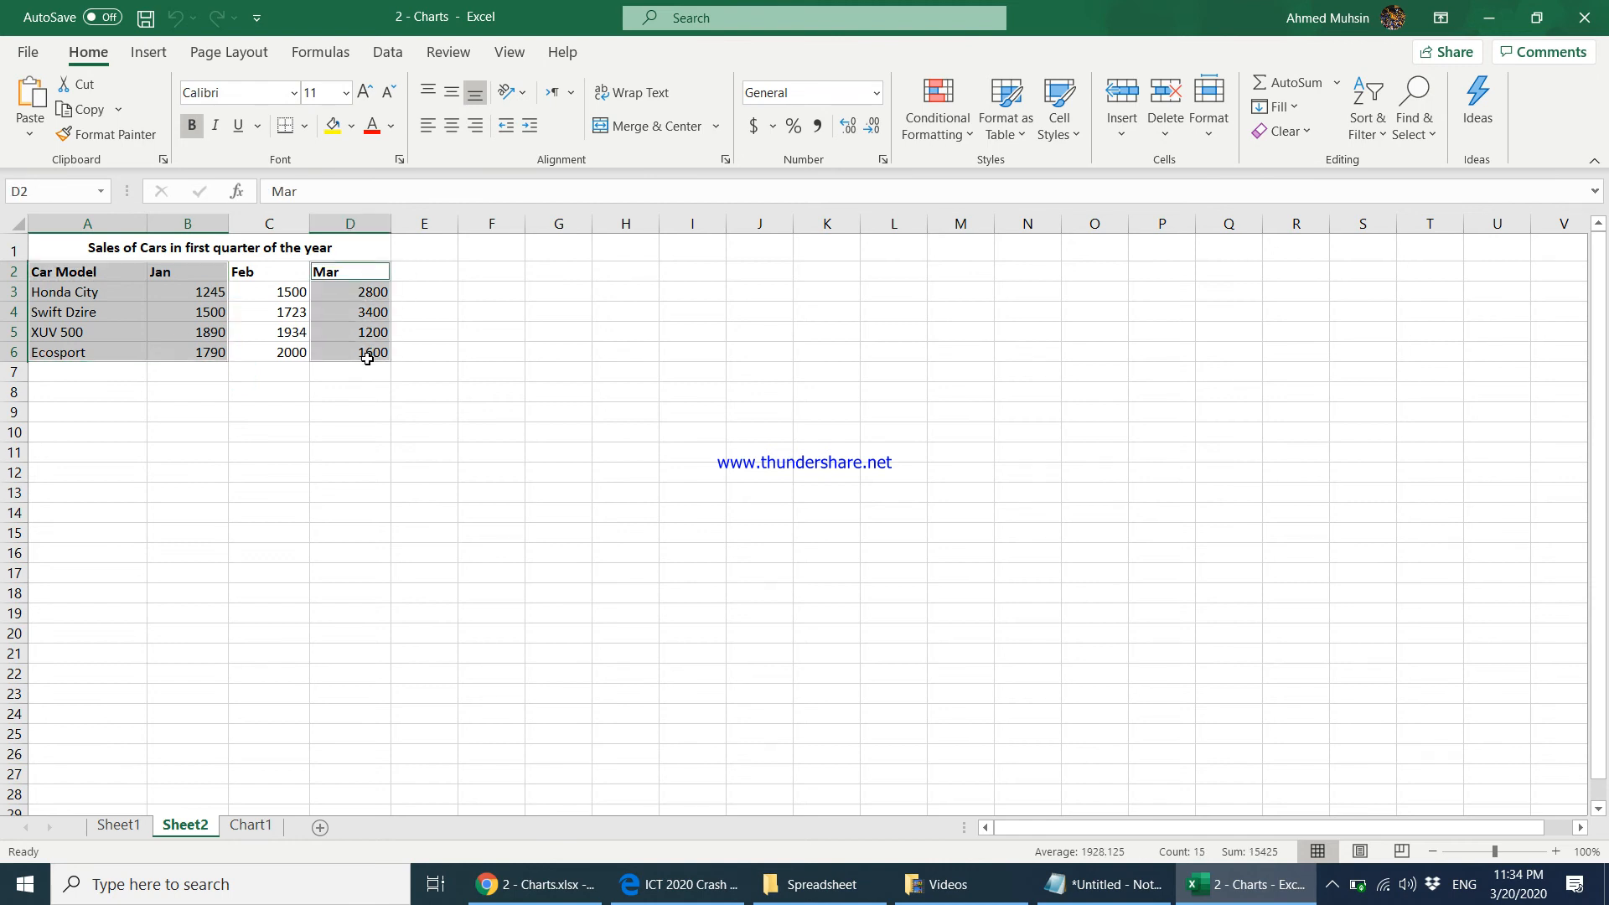
{"action": "left_click", "coordinate": [148, 52]}
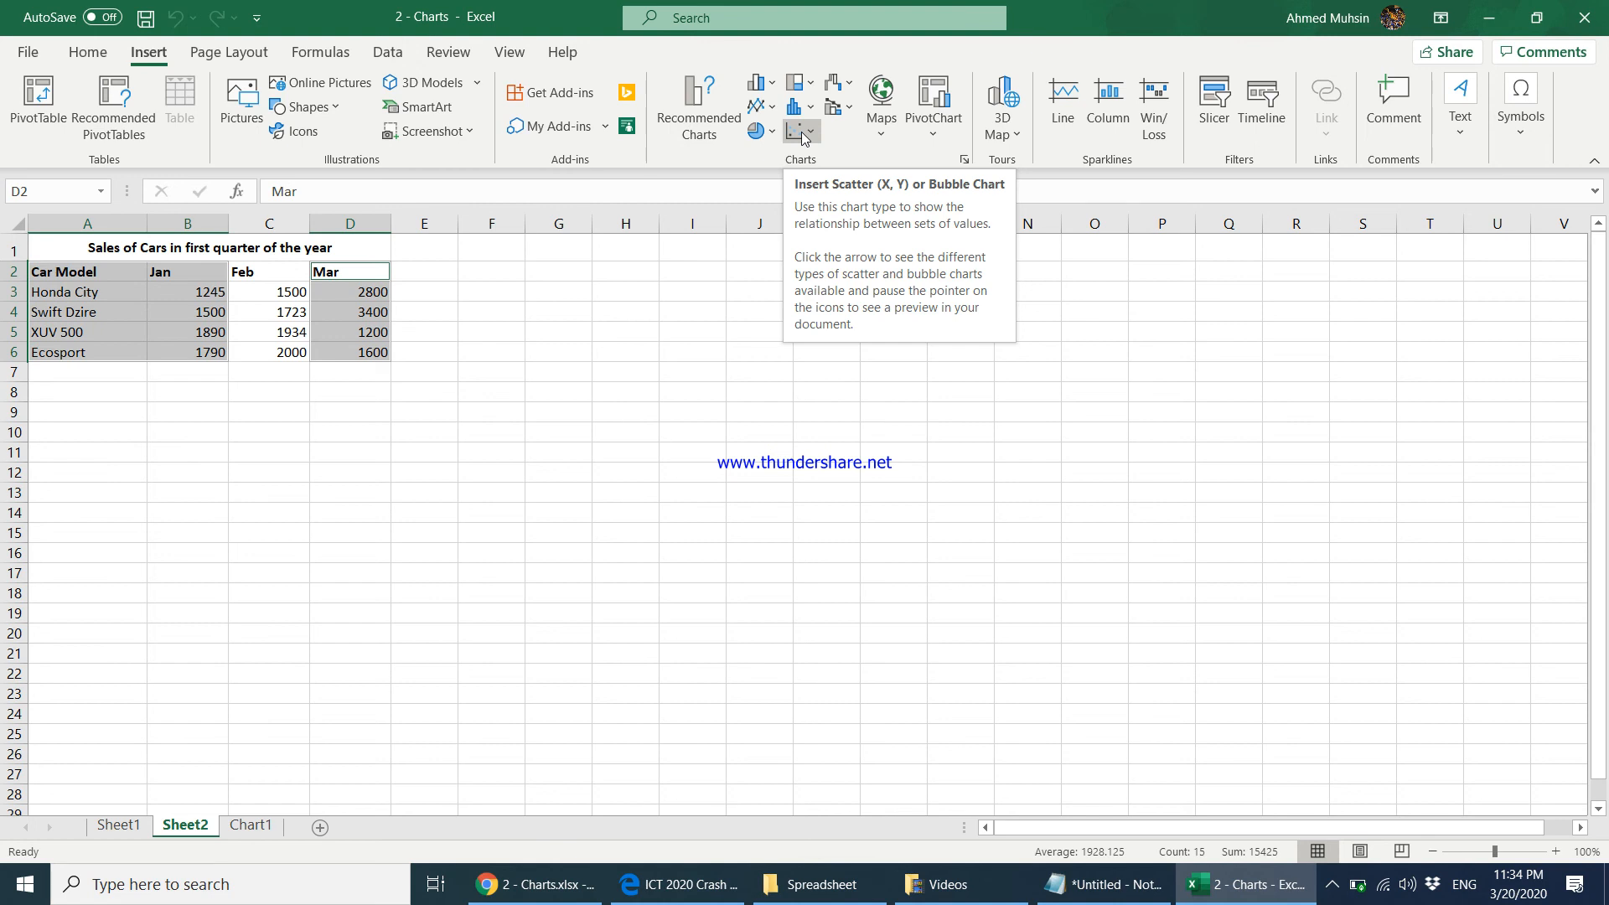
{"action": "left_click", "coordinate": [699, 105]}
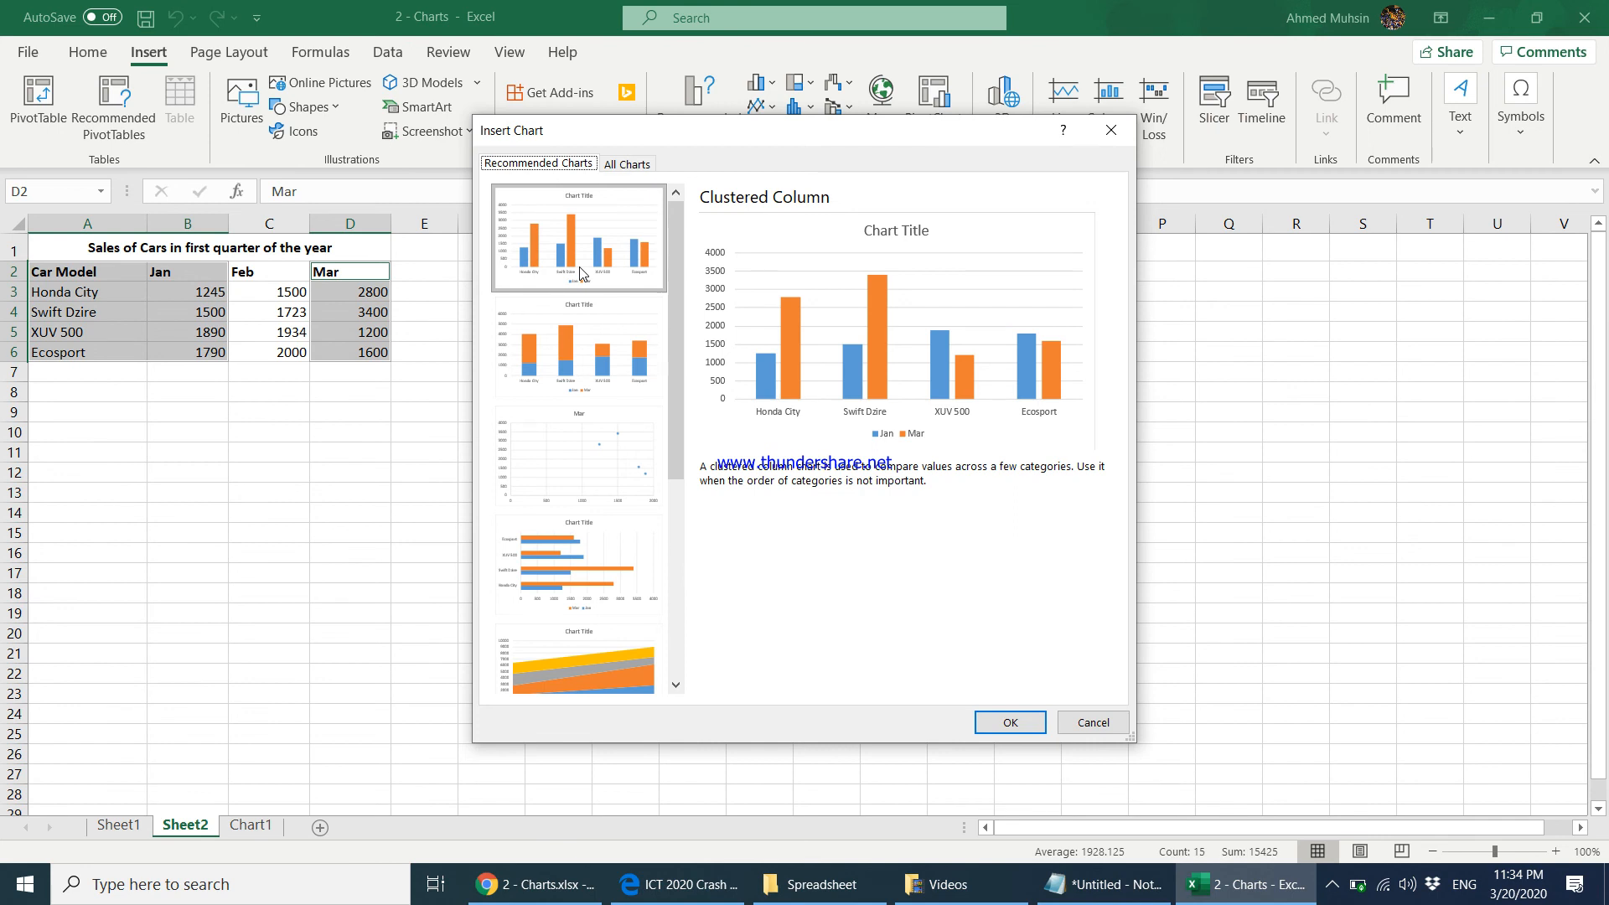
{"action": "left_click", "coordinate": [1010, 721]}
Replace the new chart's title with "Comparison of Car Sales in Jan and Mar".
{"action": "left_click", "coordinate": [815, 404]}
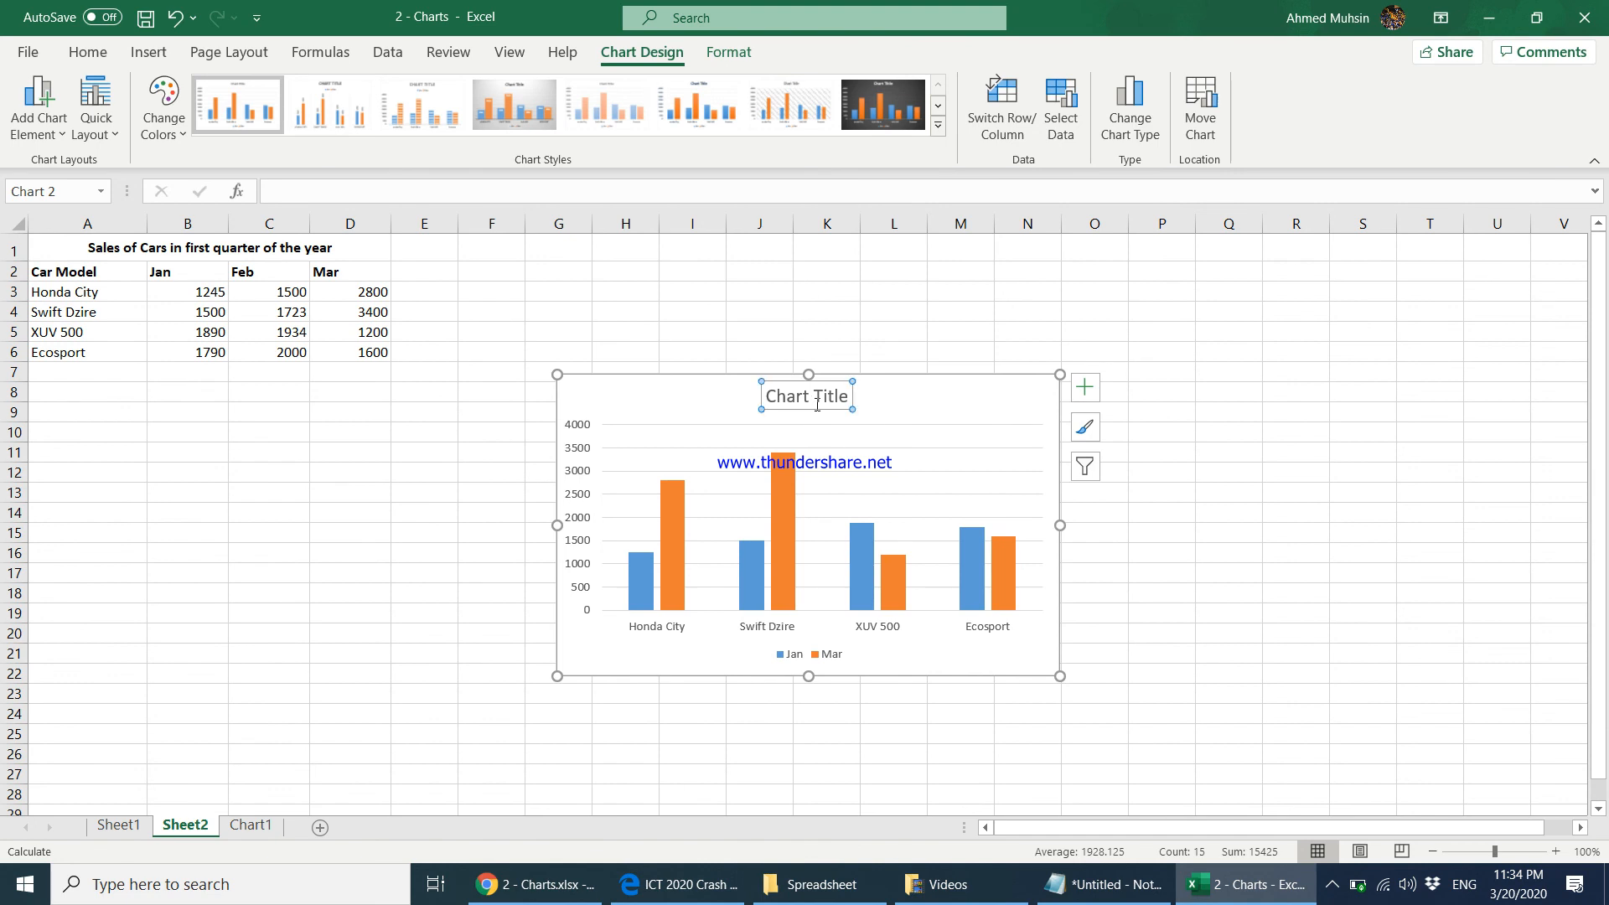
{"action": "left_click_drag", "start_coordinate": [772, 394], "coordinate": [852, 399]}
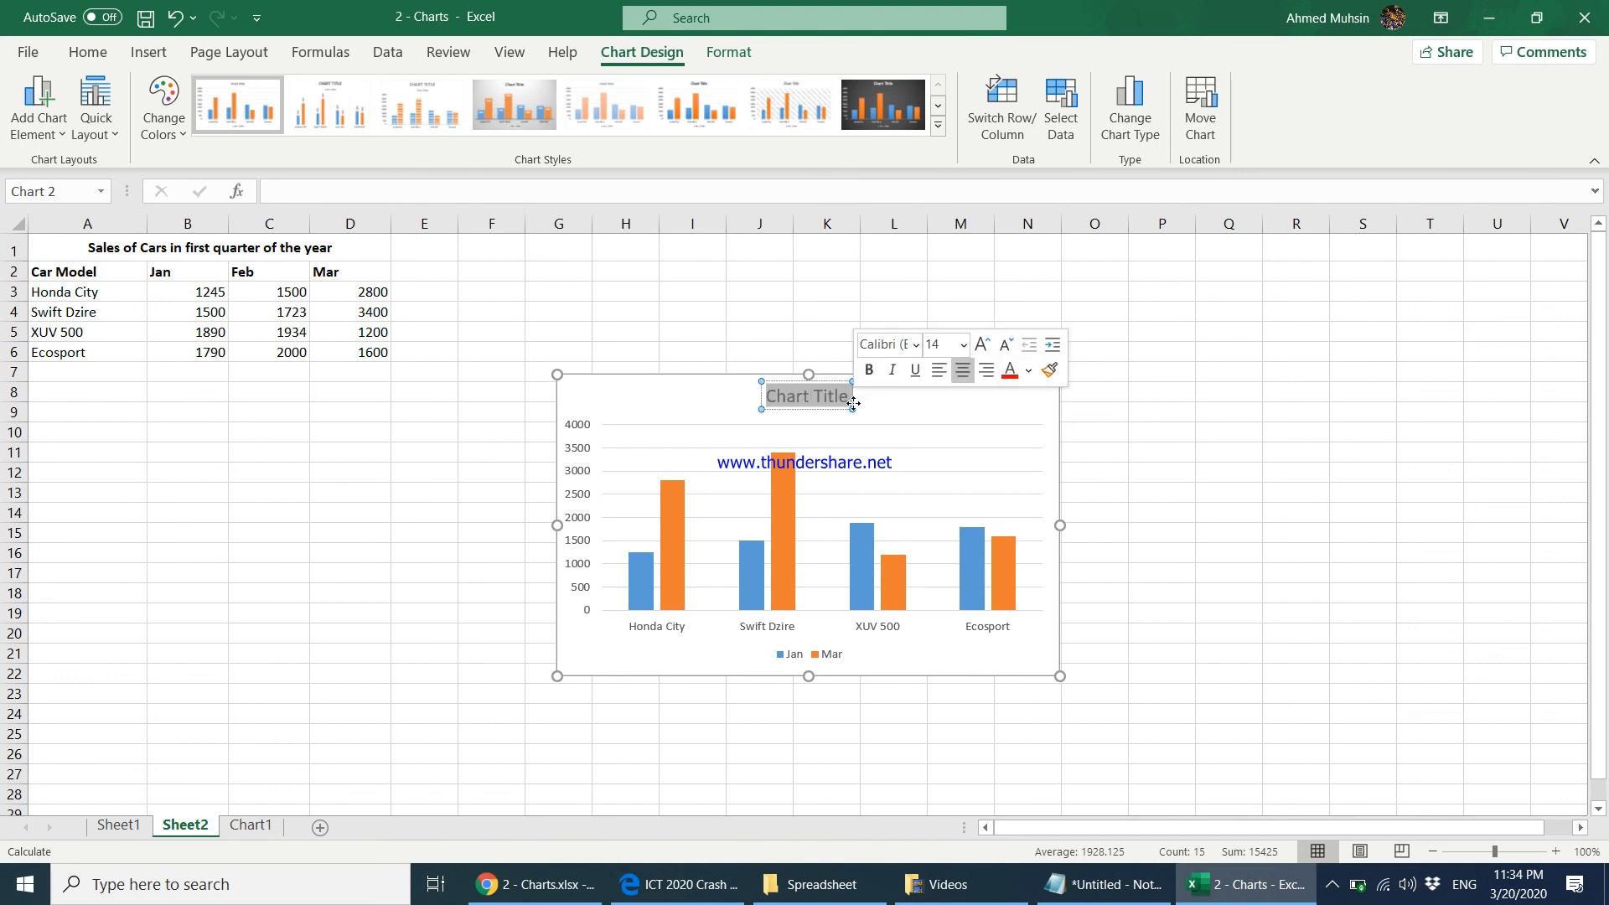
{"action": "type", "text": "Compari"}
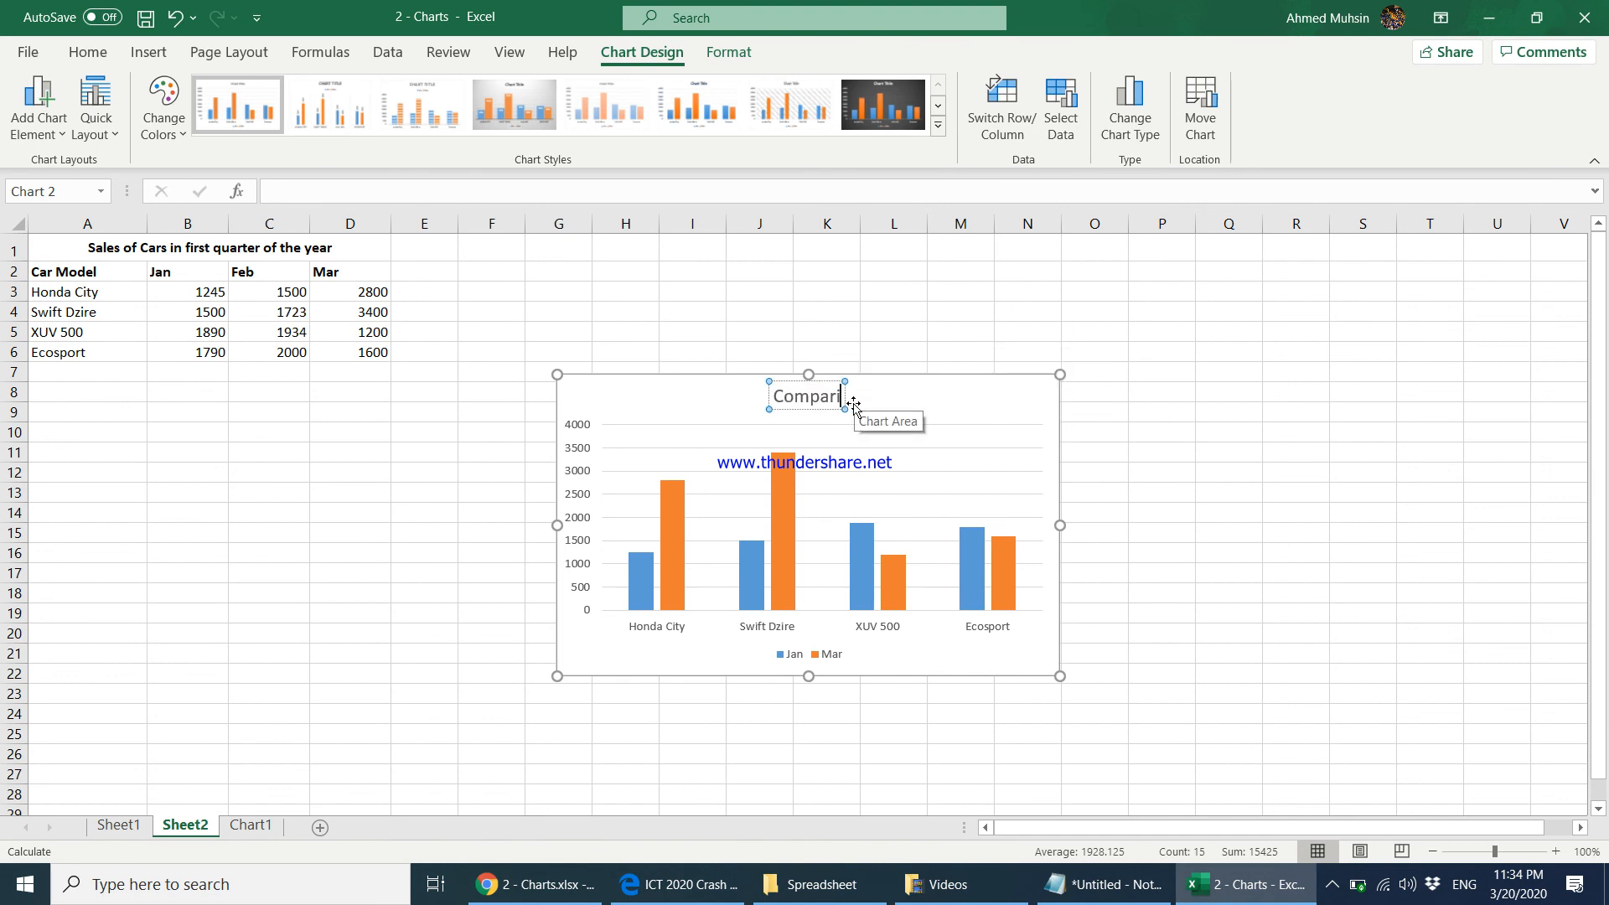
{"action": "type", "text": "son of Car"}
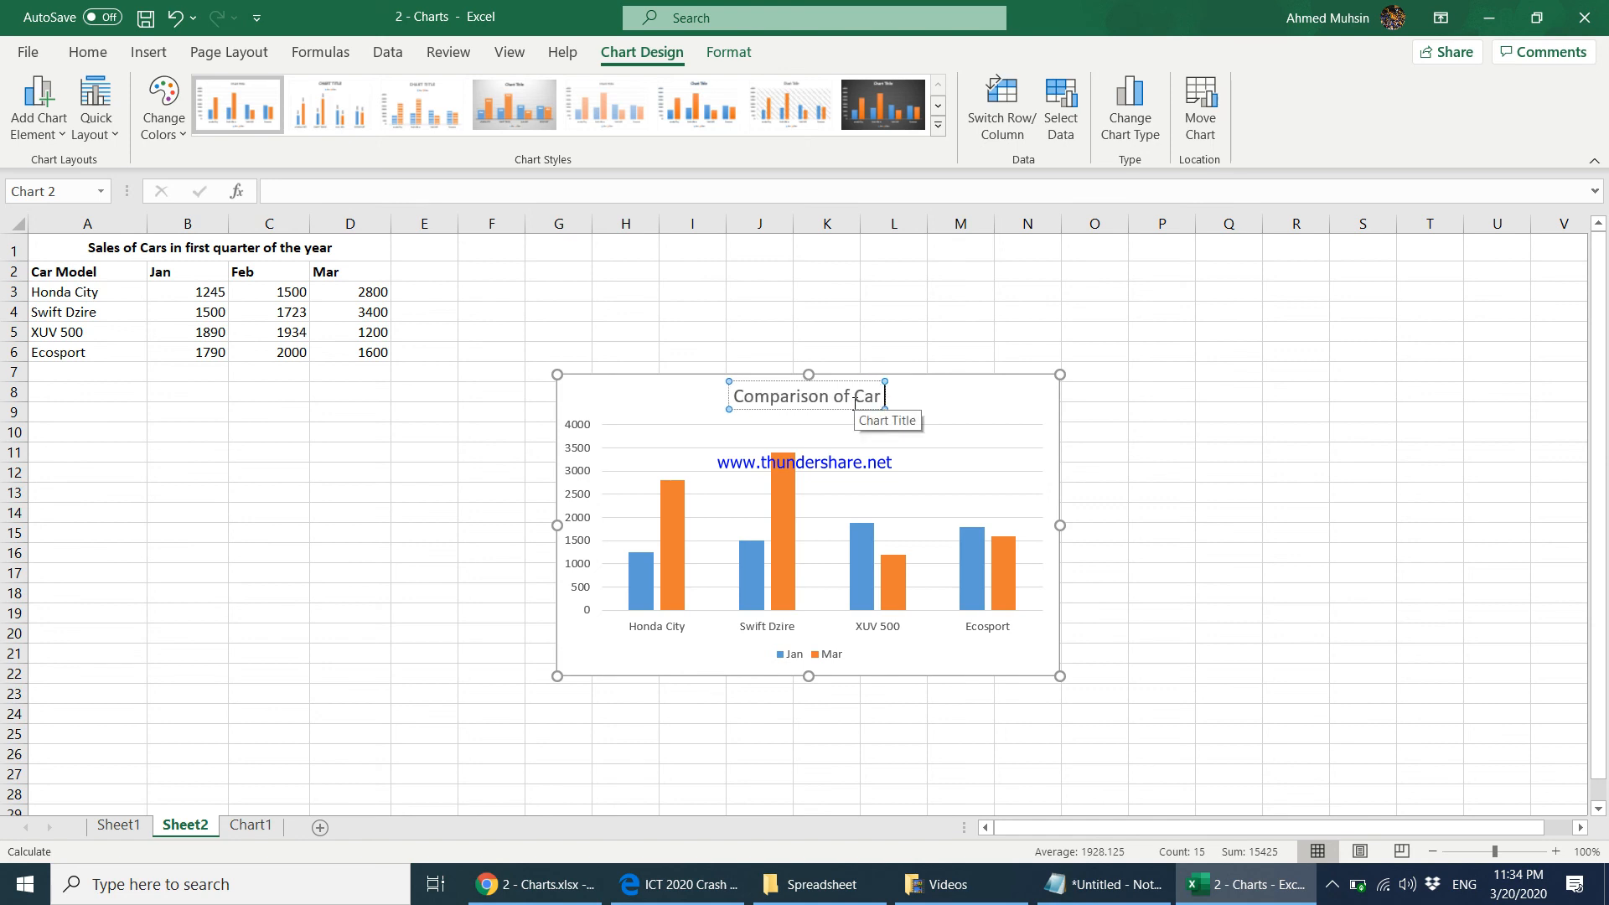
{"action": "type", "text": " Sales in Jan an"}
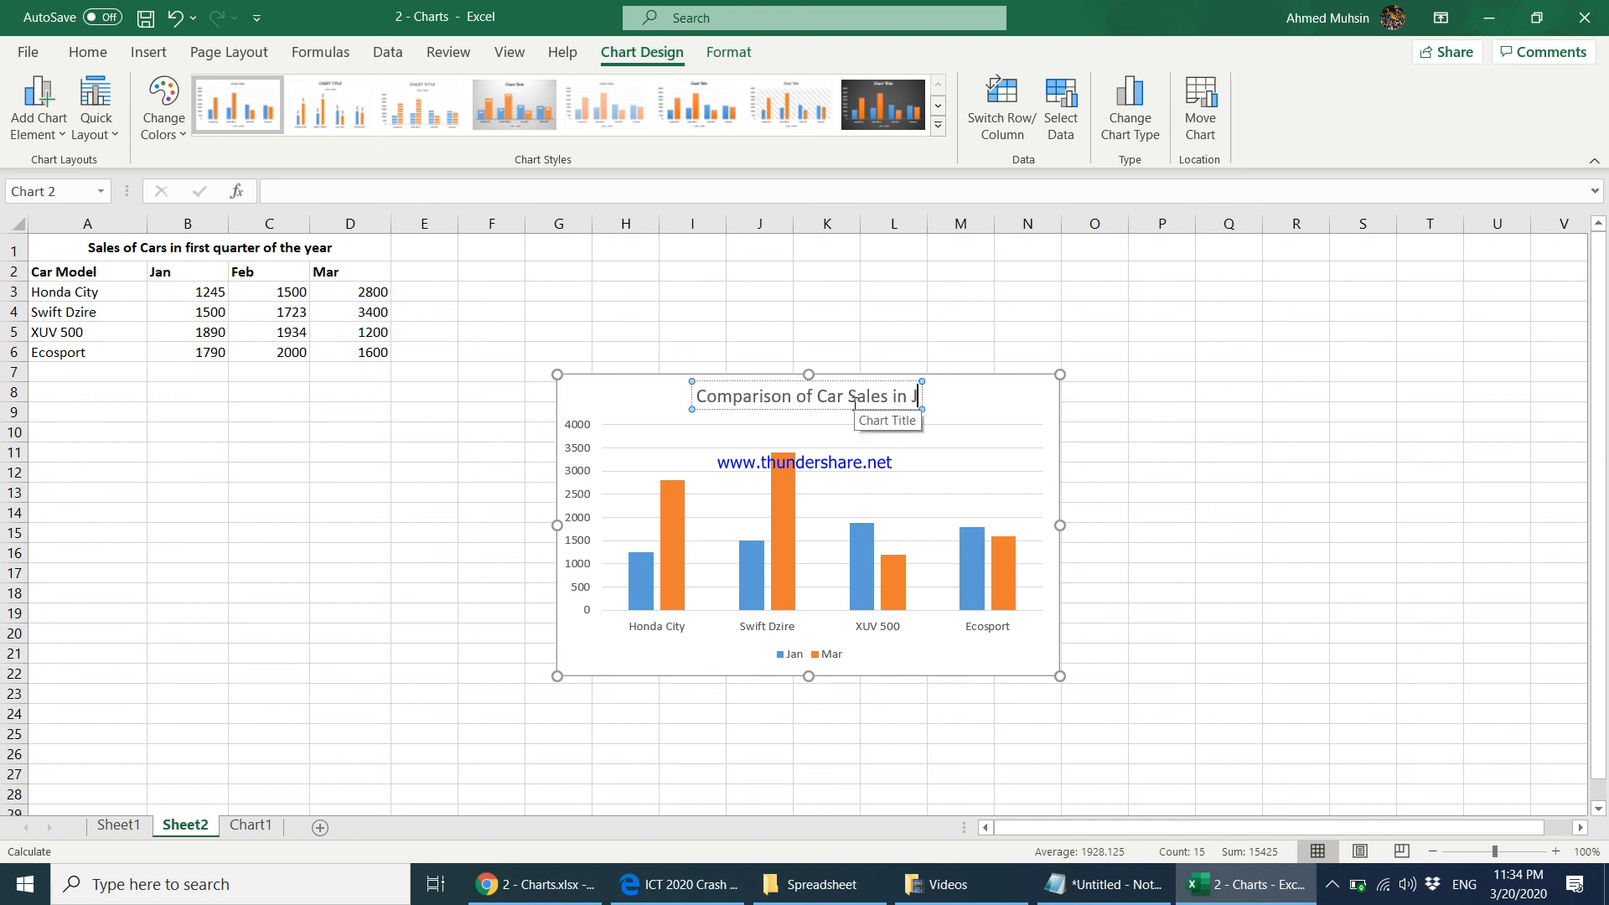
{"action": "type", "text": "ar"}
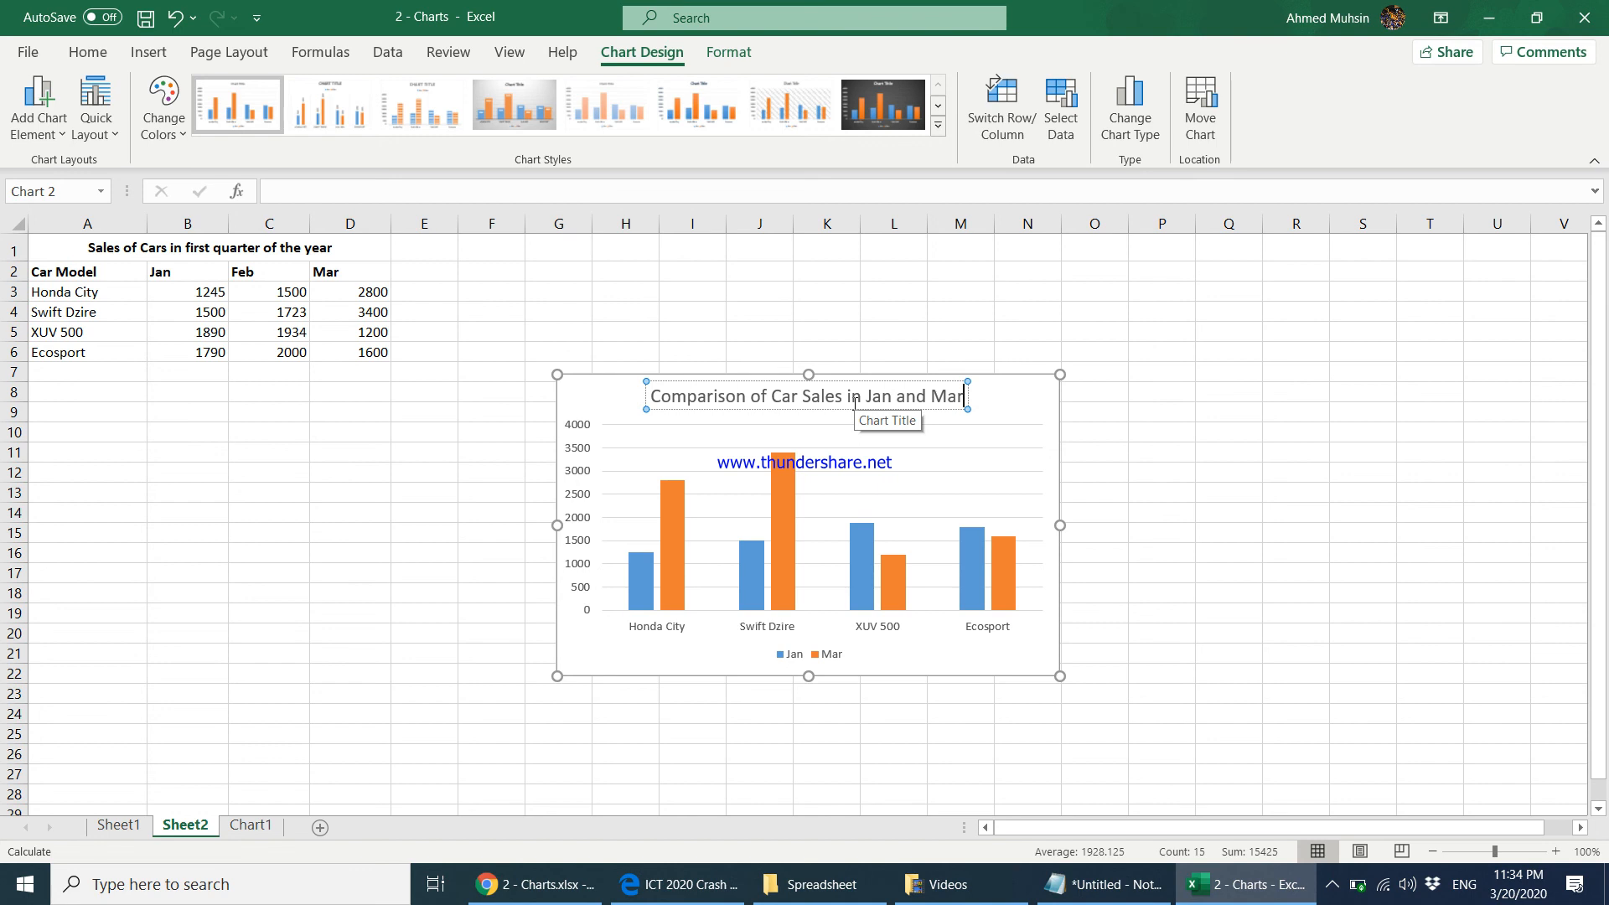
{"action": "left_click", "coordinate": [938, 655]}
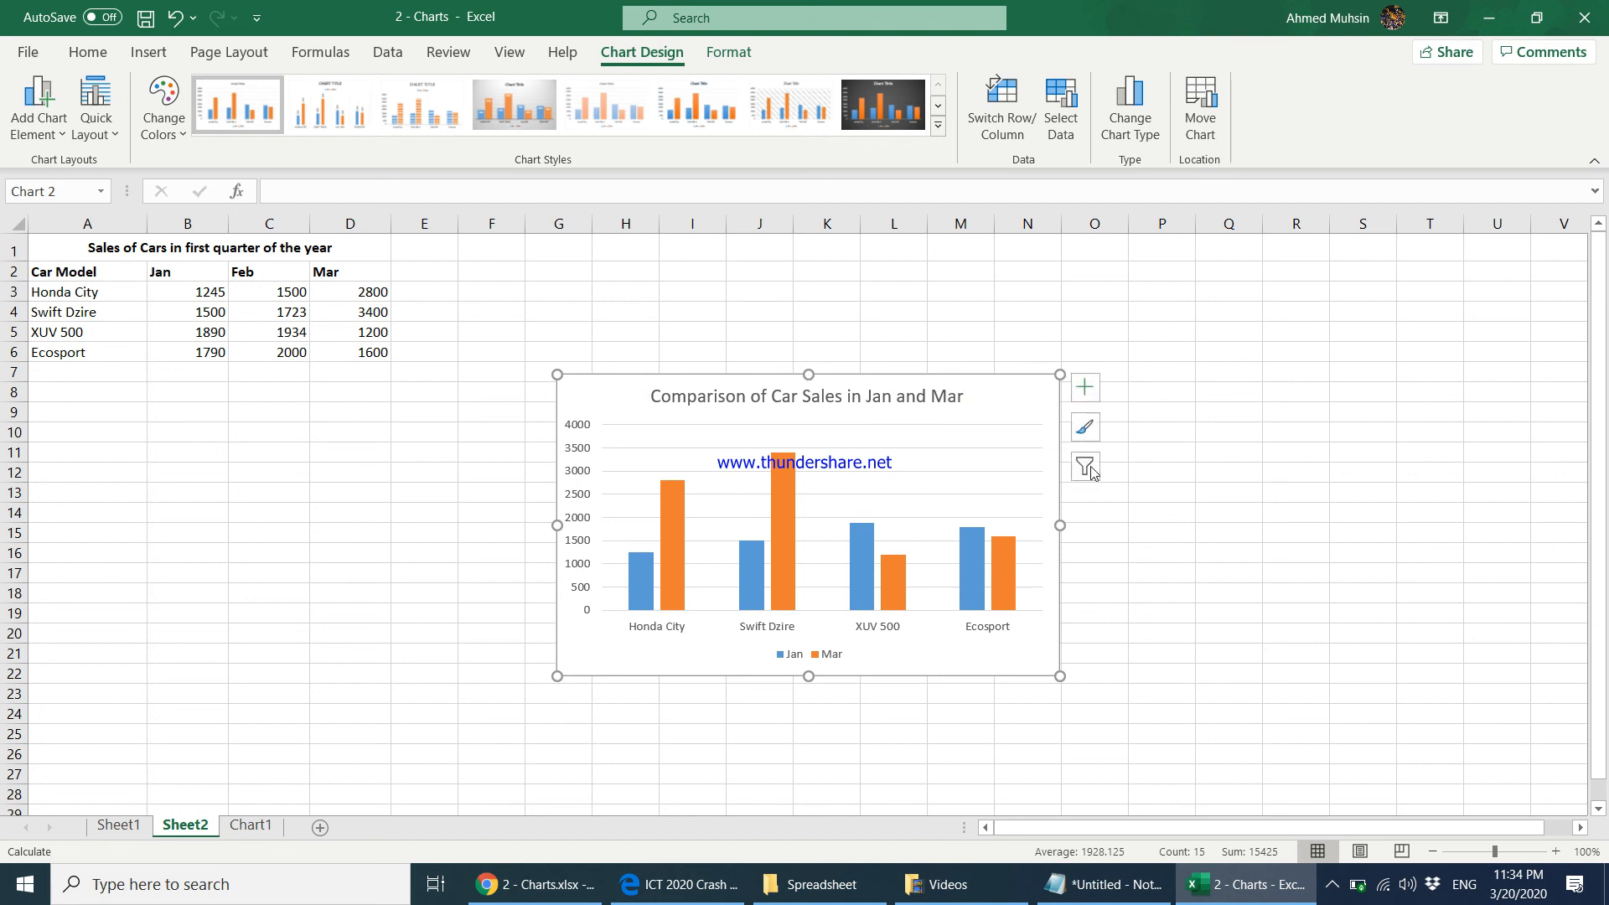
Add axis titles to the Jan and Mar comparison chart and set the horizontal one to "Car Model".
{"action": "left_click", "coordinate": [1085, 388]}
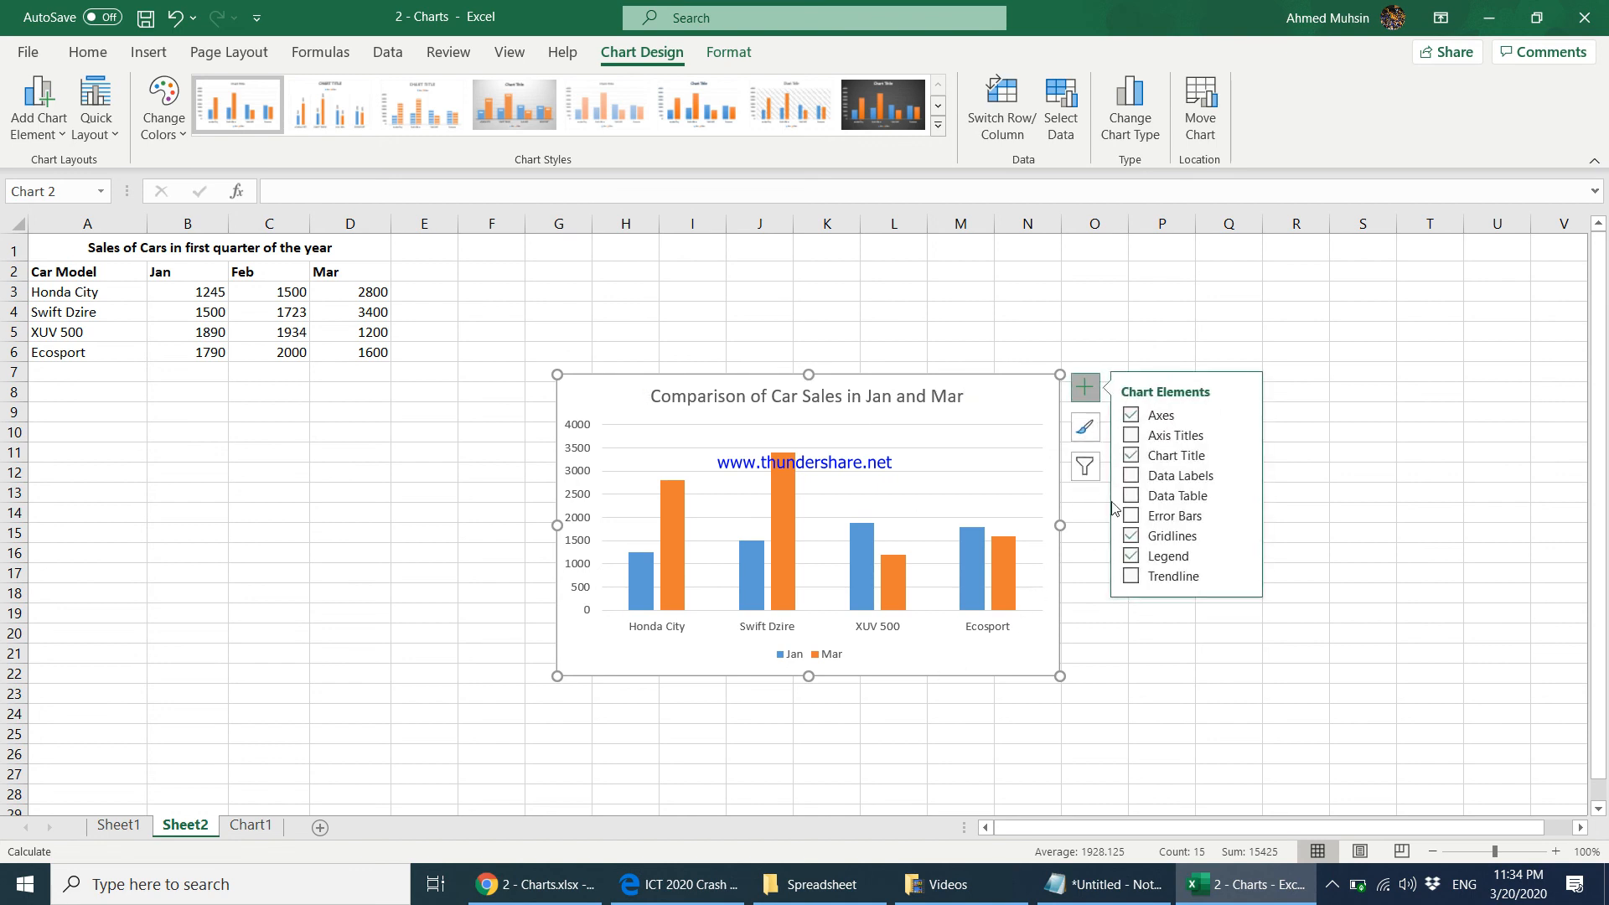
{"action": "left_click", "coordinate": [1131, 440]}
{"action": "left_click", "coordinate": [844, 620]}
{"action": "left_click_drag", "start_coordinate": [818, 621], "coordinate": [869, 624]}
{"action": "type", "text": "Car Model"}
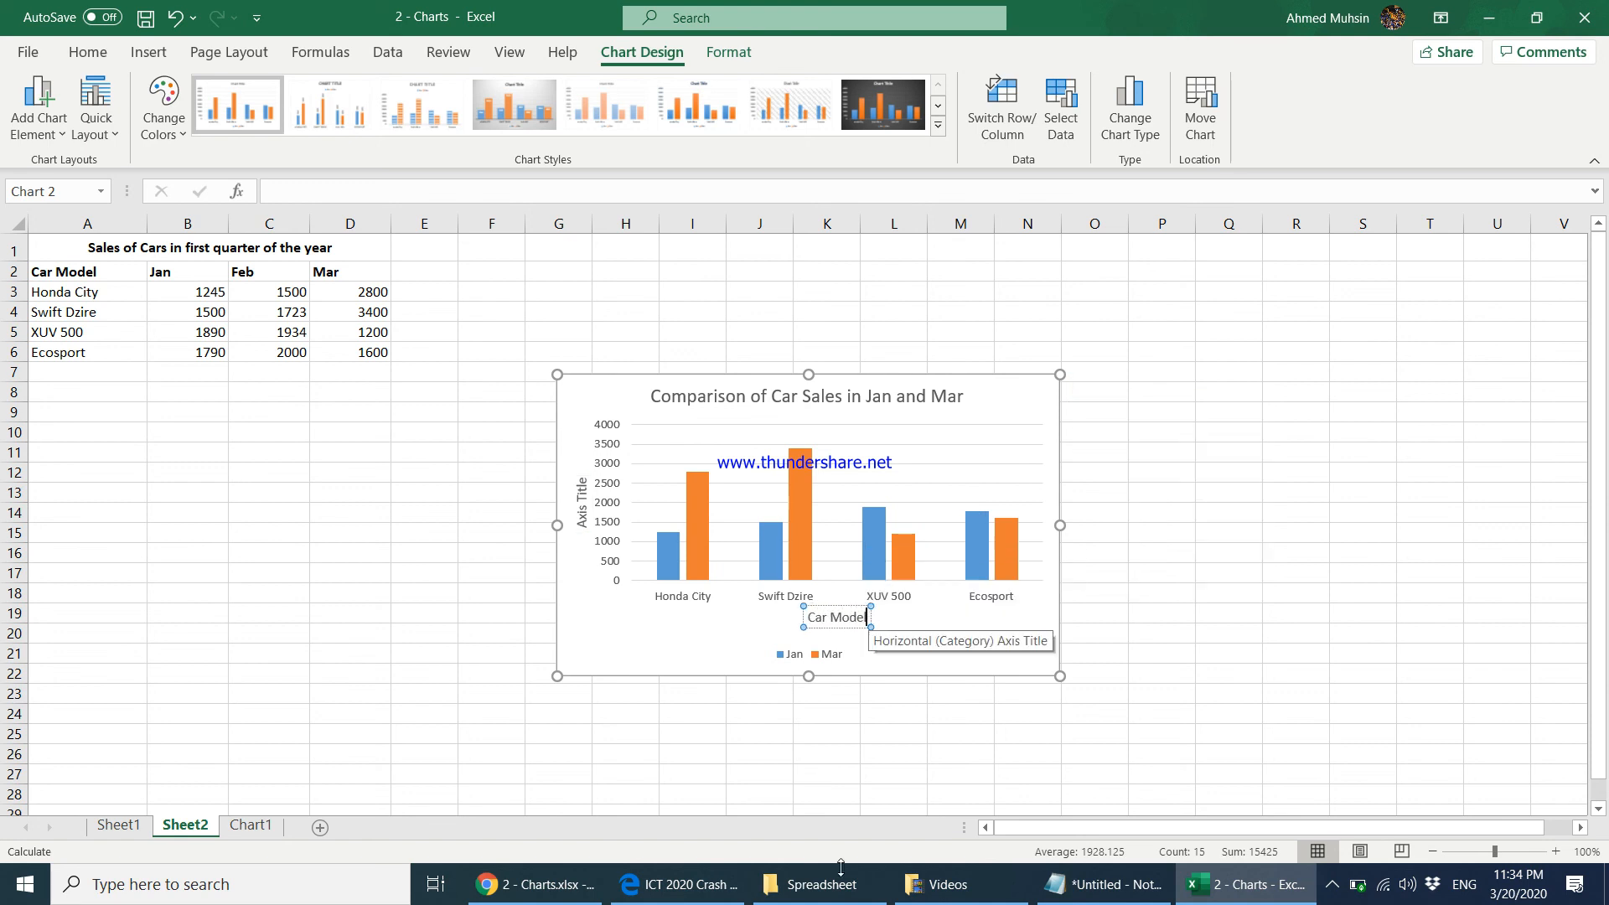
Set the vertical axis title of the comparison chart to "No. Sales" and deselect the chart.
{"action": "left_click", "coordinate": [580, 522]}
{"action": "left_click_drag", "start_coordinate": [582, 525], "coordinate": [586, 479]}
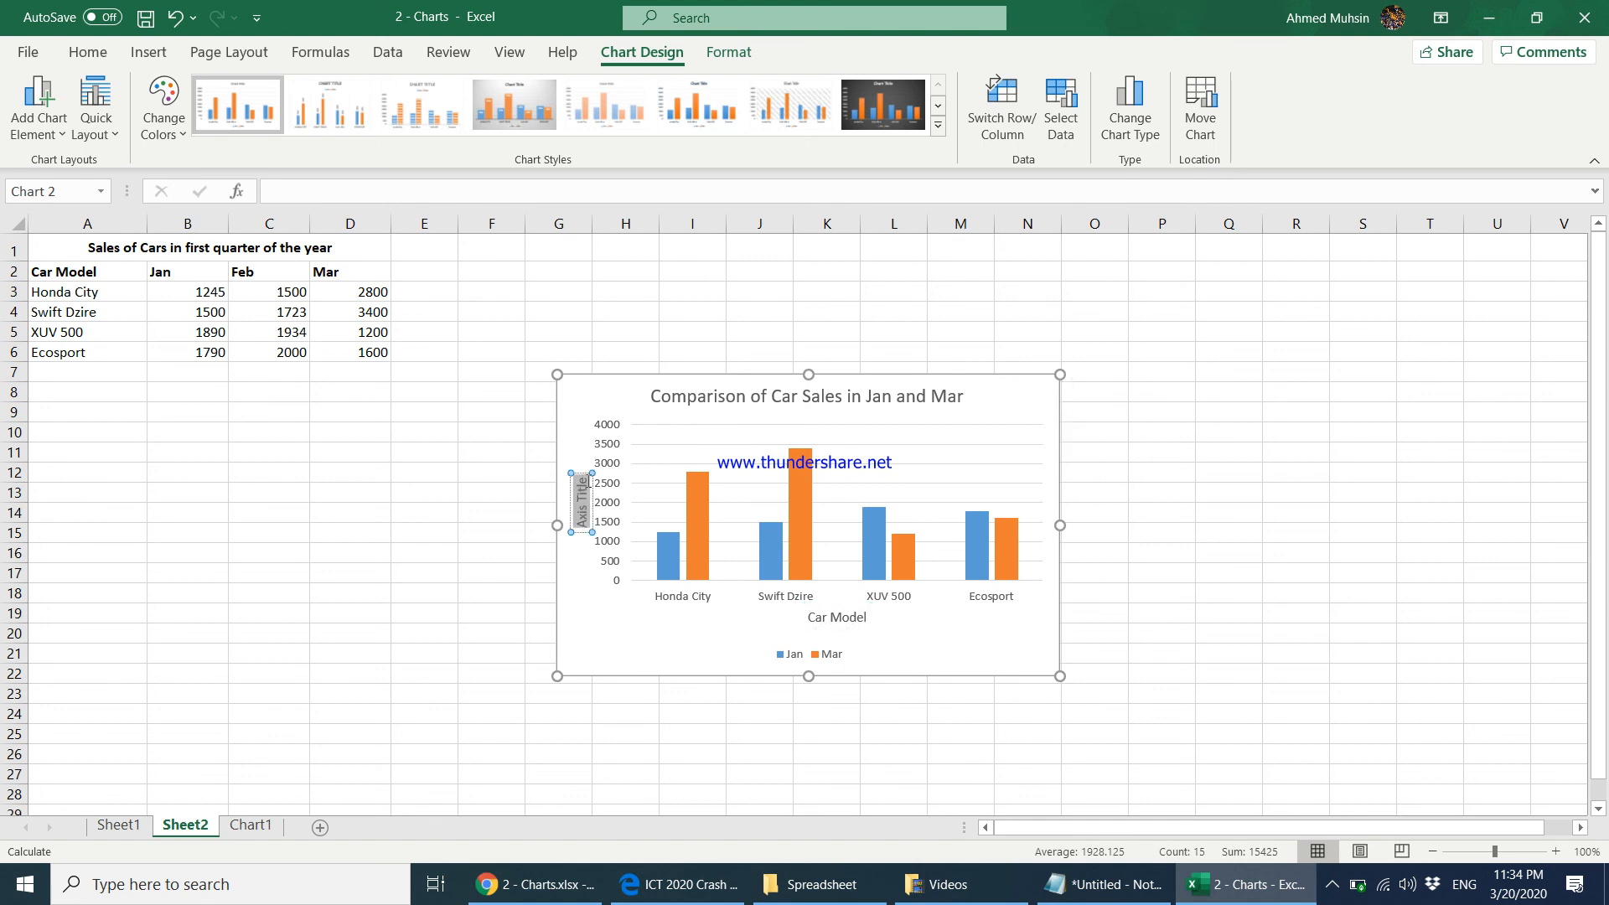
{"action": "type", "text": "No. Sales"}
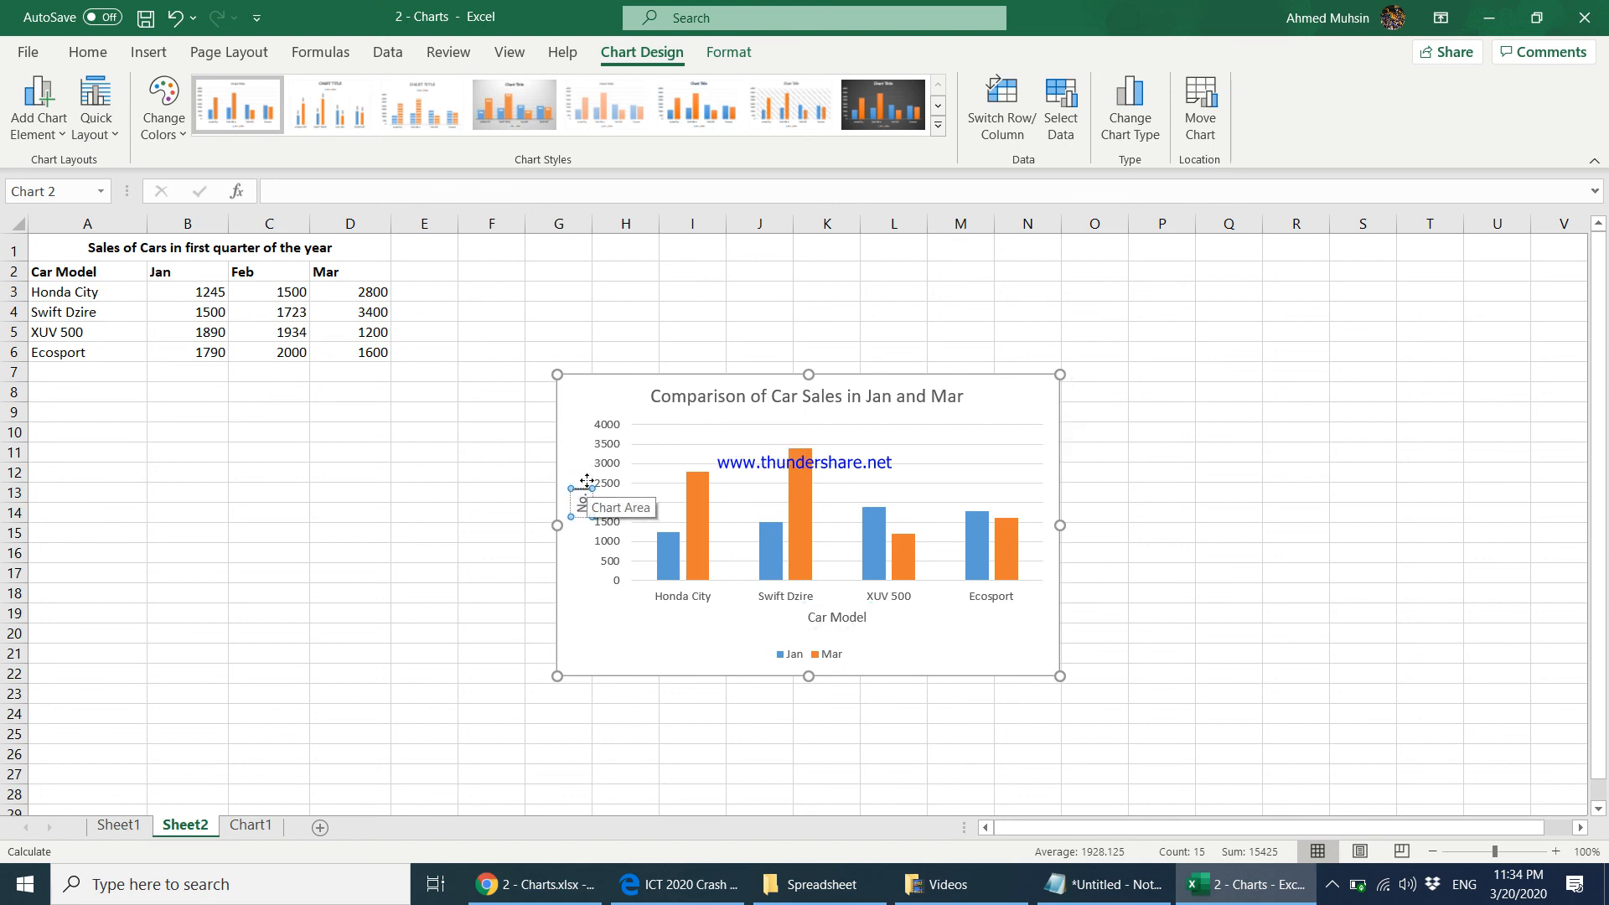
{"action": "left_click", "coordinate": [1177, 431]}
{"action": "left_click", "coordinate": [107, 304]}
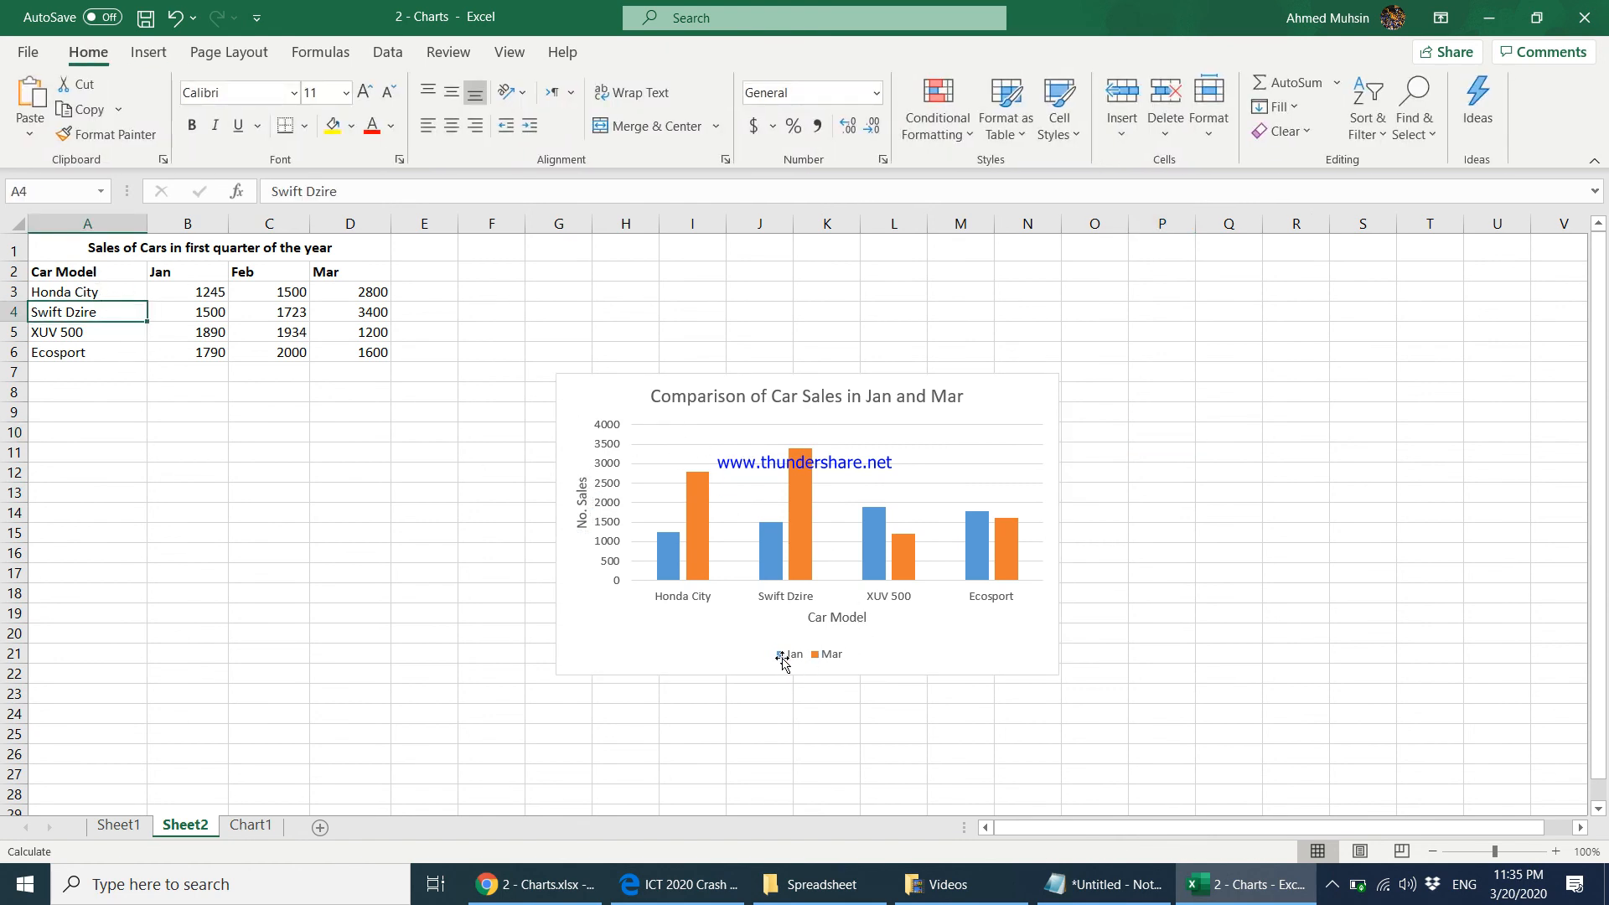
Review the full-quarter chart on Chart1 and the Jan and Mar comparison chart on Sheet2.
{"action": "left_click", "coordinate": [250, 826]}
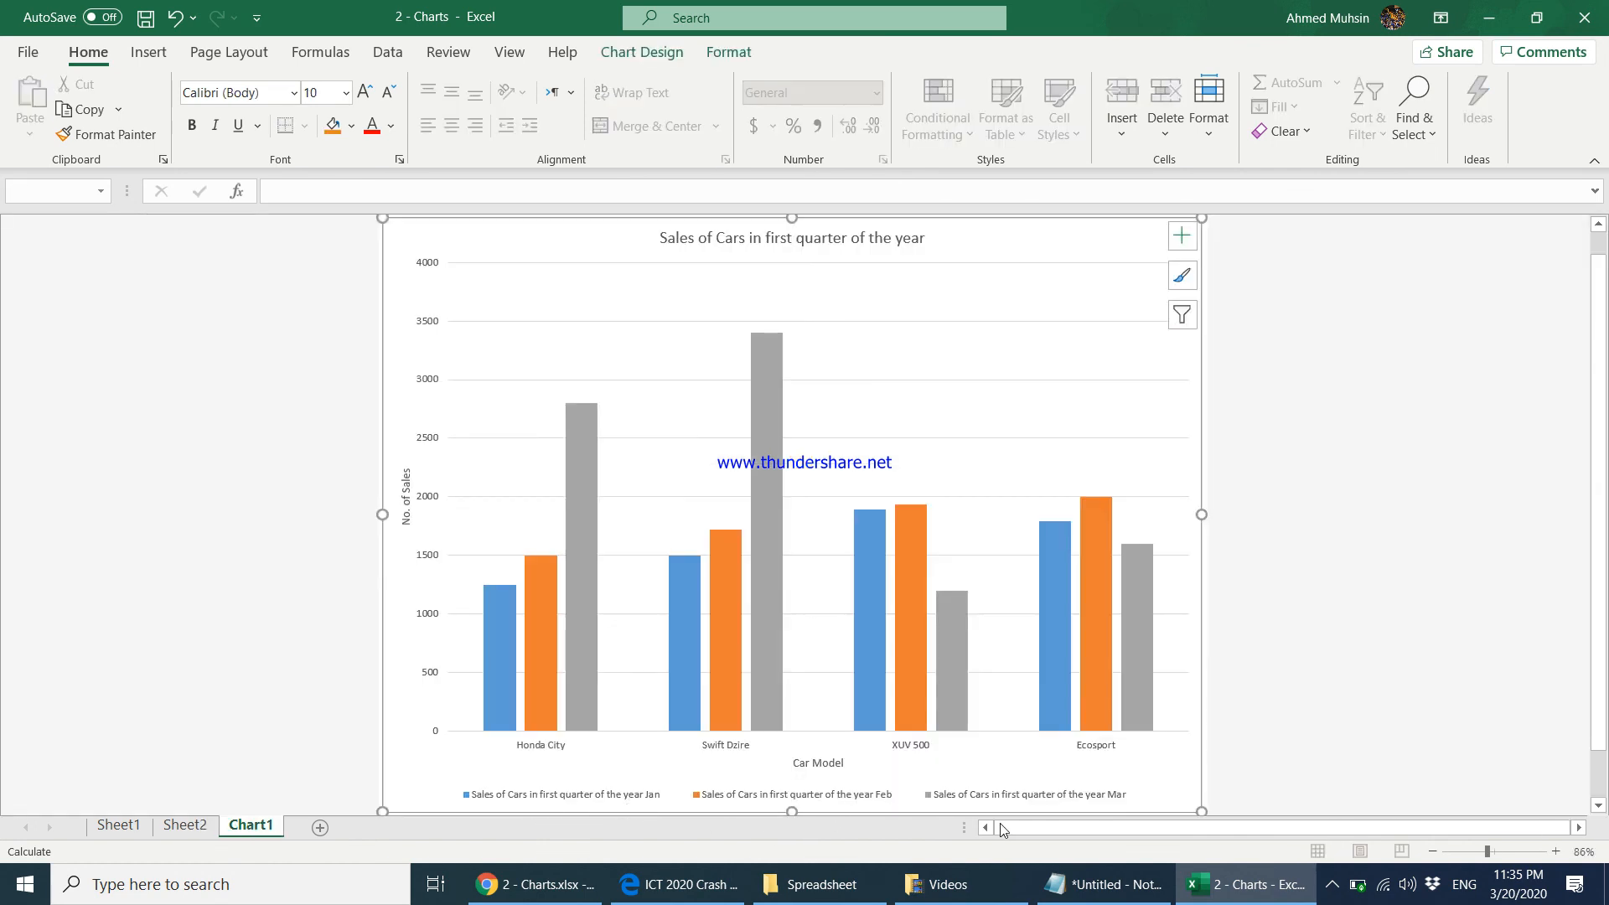
{"action": "left_click", "coordinate": [180, 825]}
{"action": "left_click", "coordinate": [499, 503]}
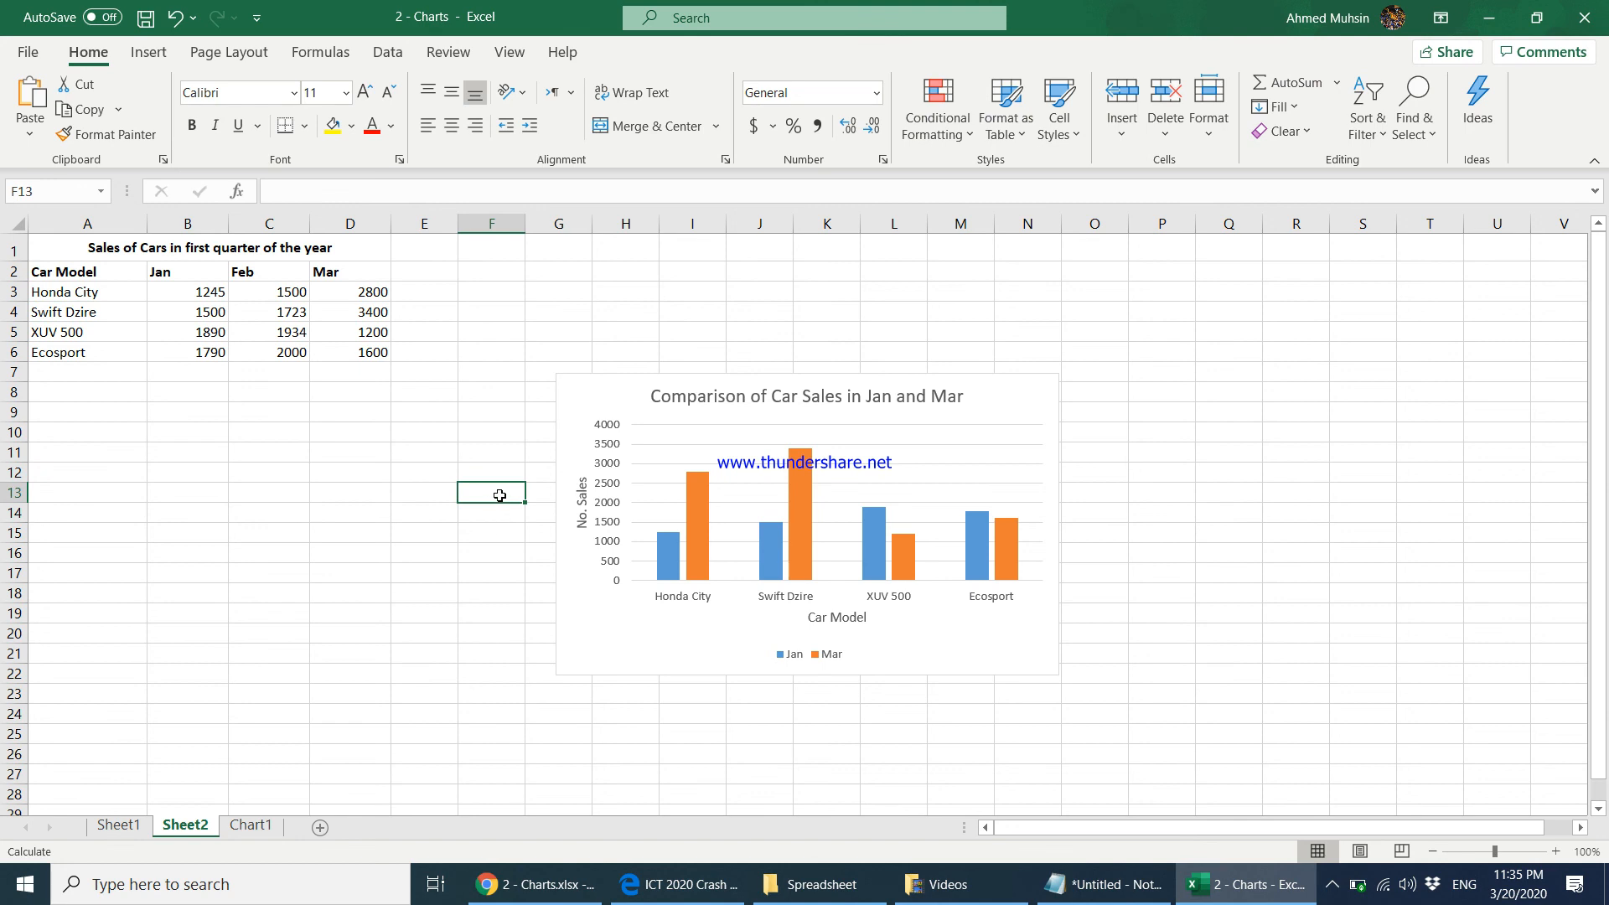
Switch to Chrome, close the 2 - Charts.xlsx preview in Google Classroom, and find the Creating Charts in Excel quizzes in the classwork list.
{"action": "left_click", "coordinate": [536, 884]}
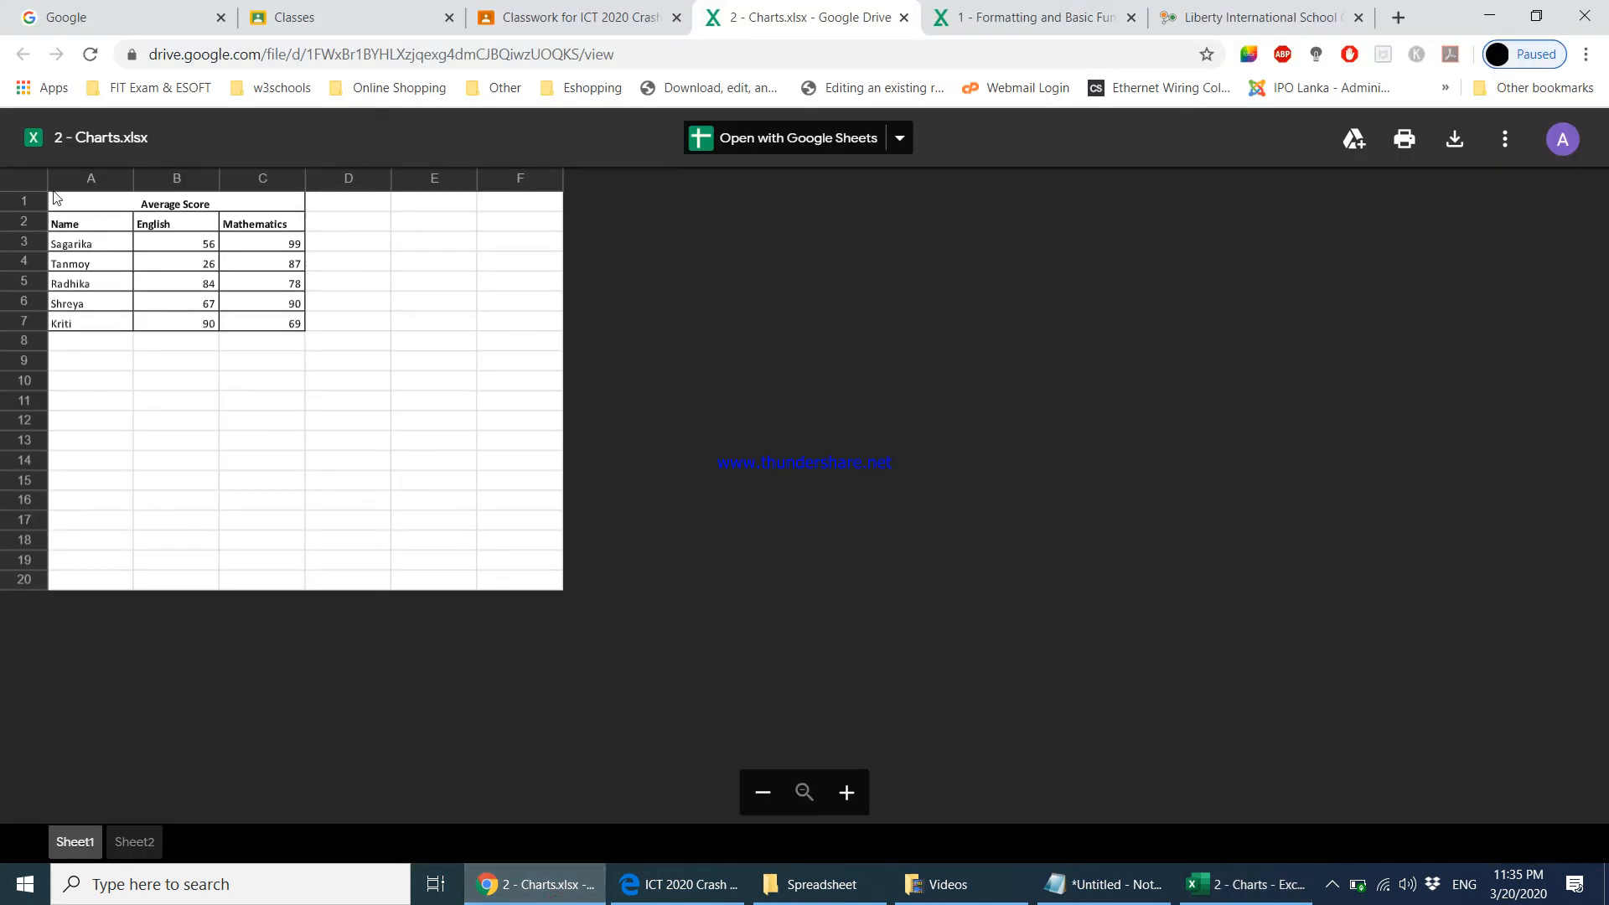
{"action": "left_click", "coordinate": [528, 25]}
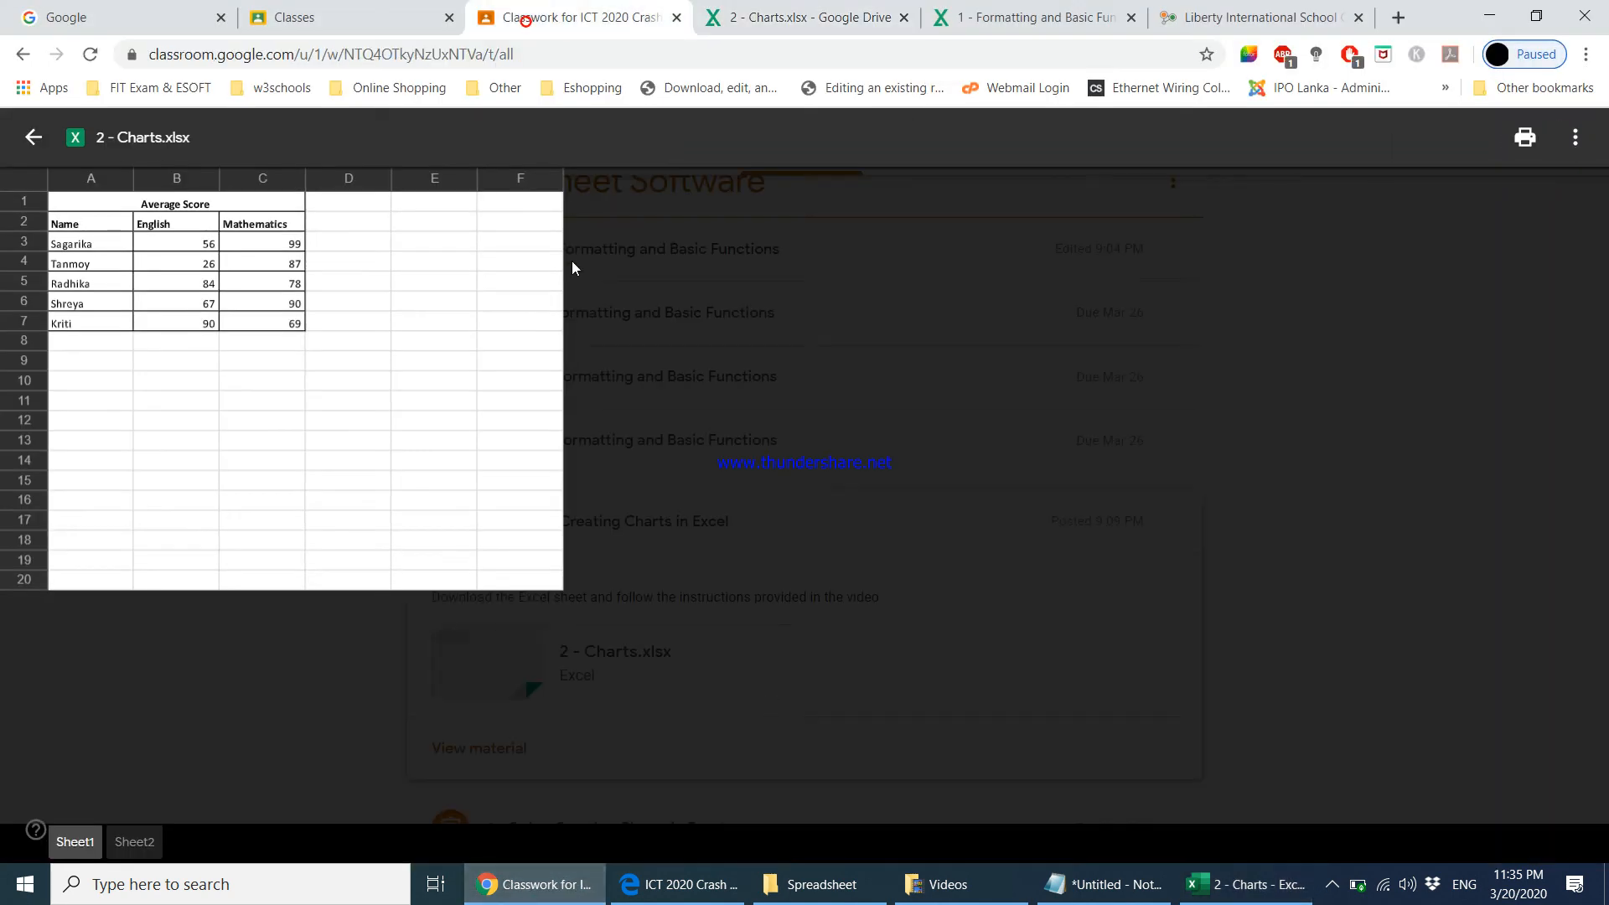
{"action": "left_click", "coordinate": [33, 137]}
{"action": "scroll", "coordinate": [687, 465], "scroll_direction": "down", "scroll_amount": 3}
{"action": "scroll", "coordinate": [641, 482], "scroll_direction": "down", "scroll_amount": 2}
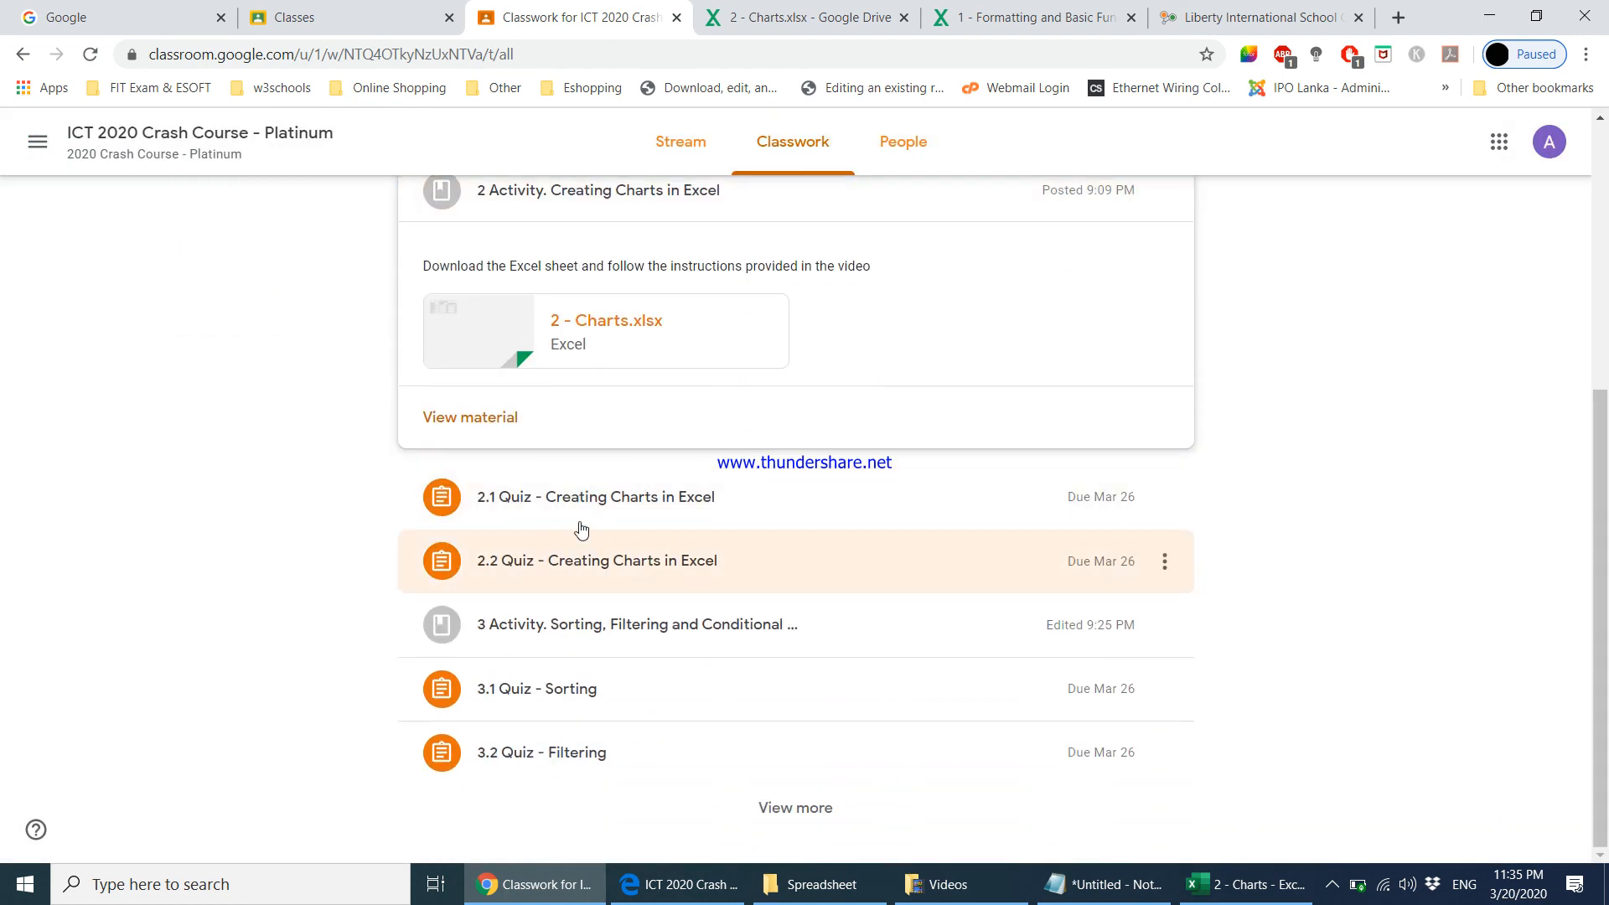